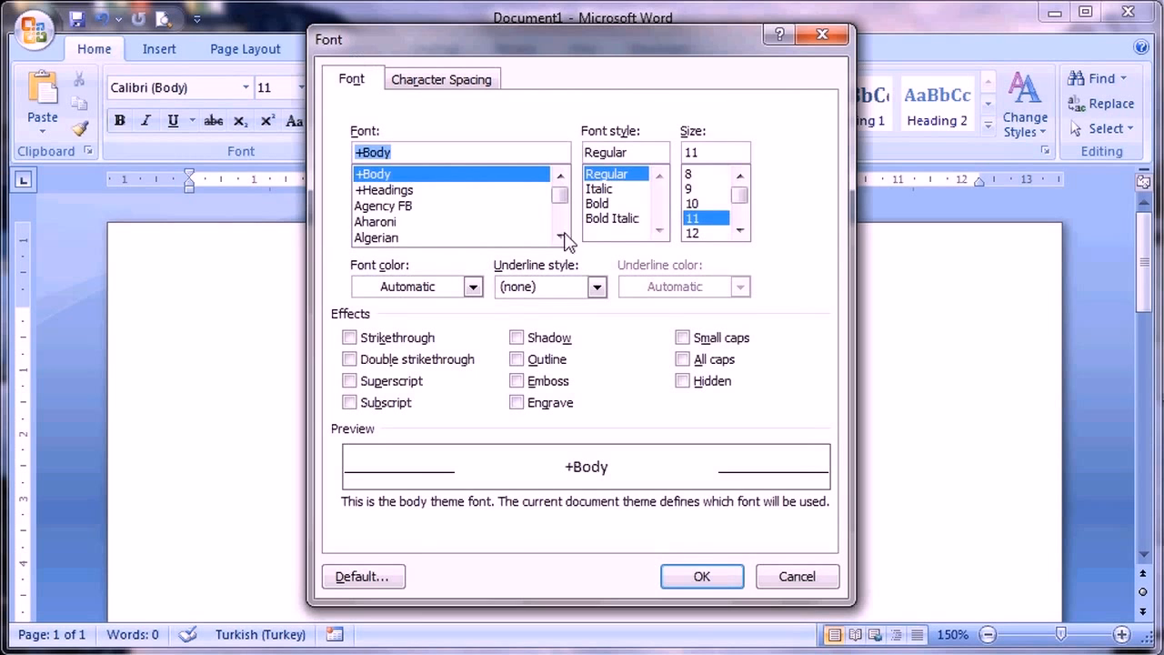
Close the font settings without changes and view the paragraph indents and spacing settings
left_click(793, 579)
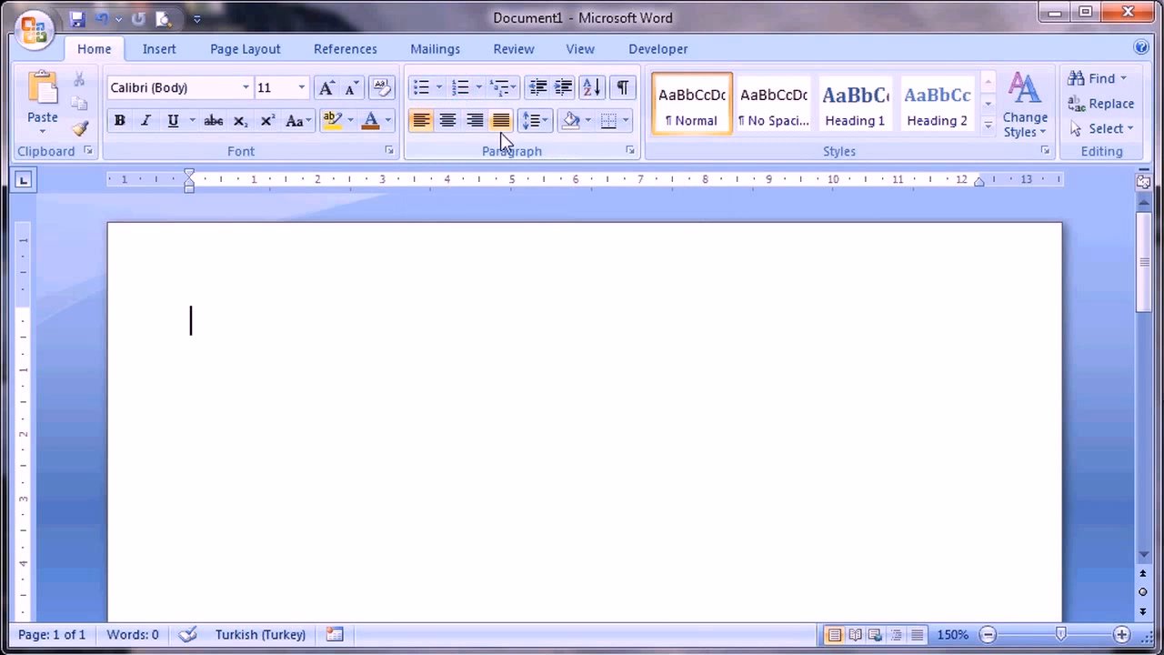
left_click(628, 152)
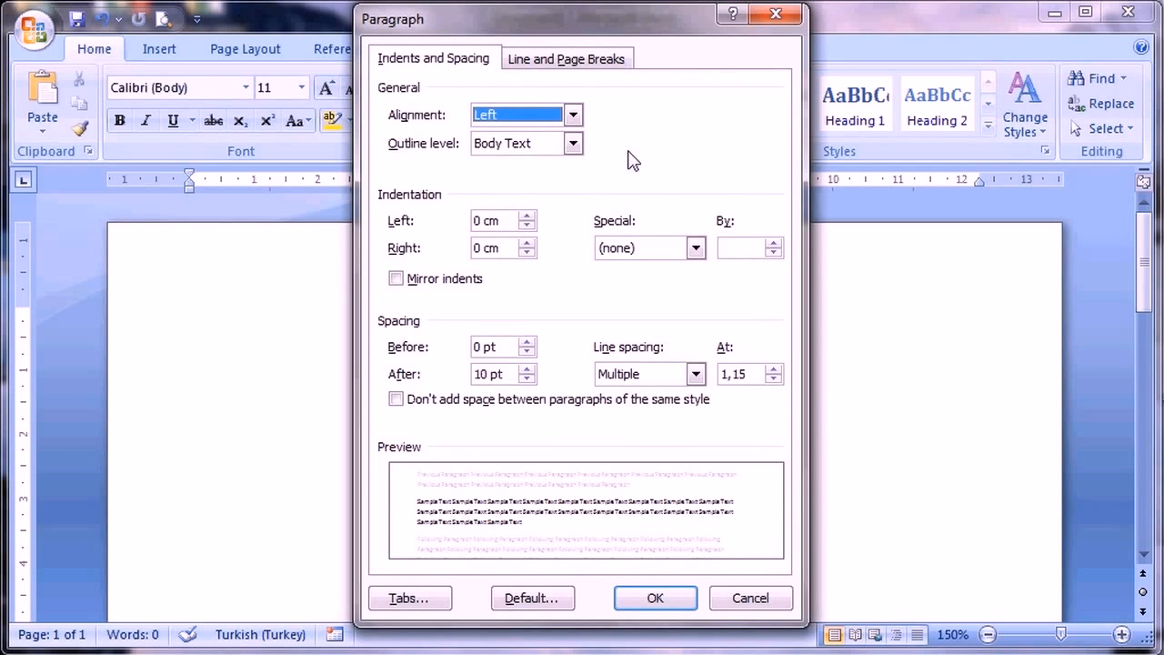
left_click(776, 15)
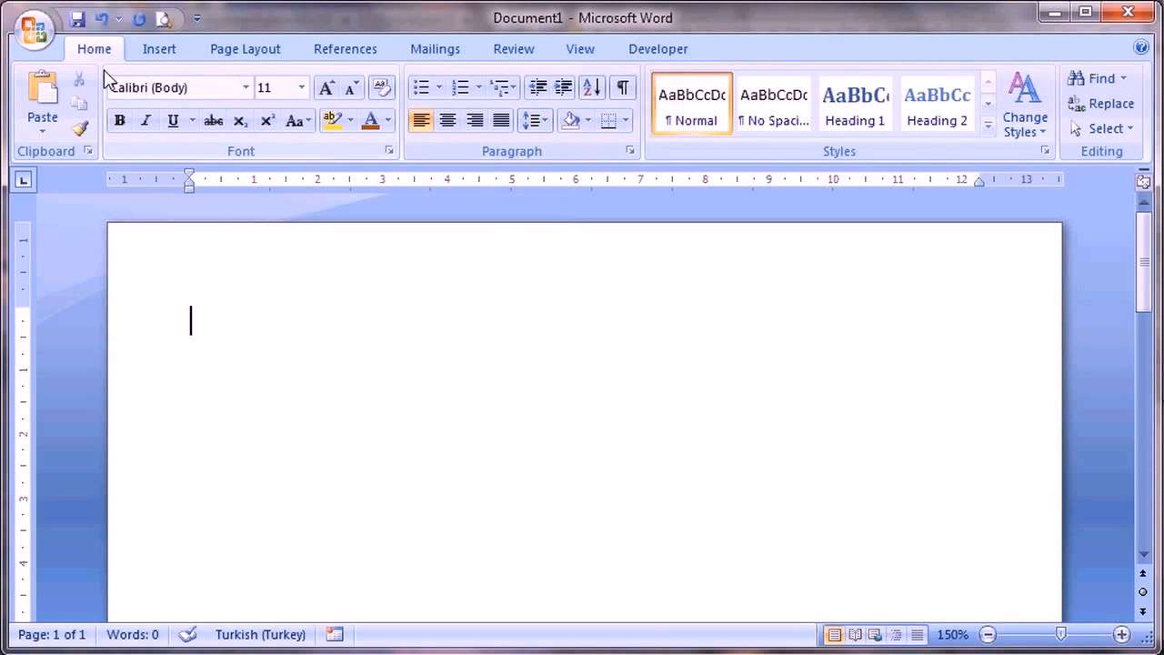
Open the document "Bilgisayar Parçaları.docx" from the Dokuman folder
left_click(54, 44)
left_click(70, 147)
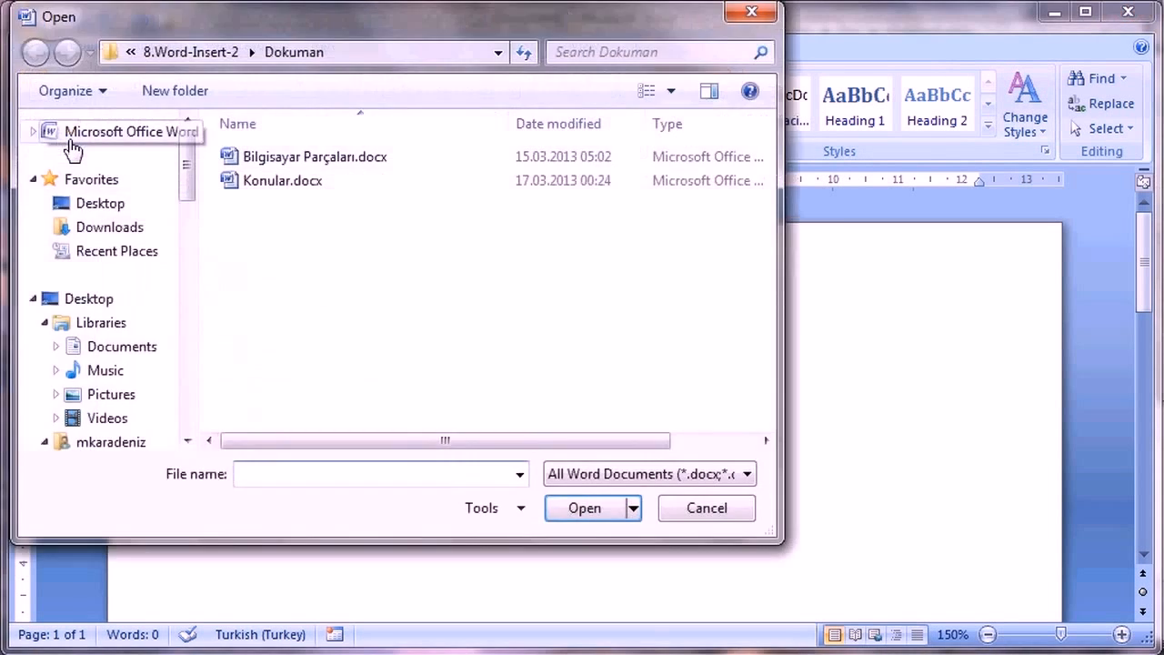
double_click(273, 156)
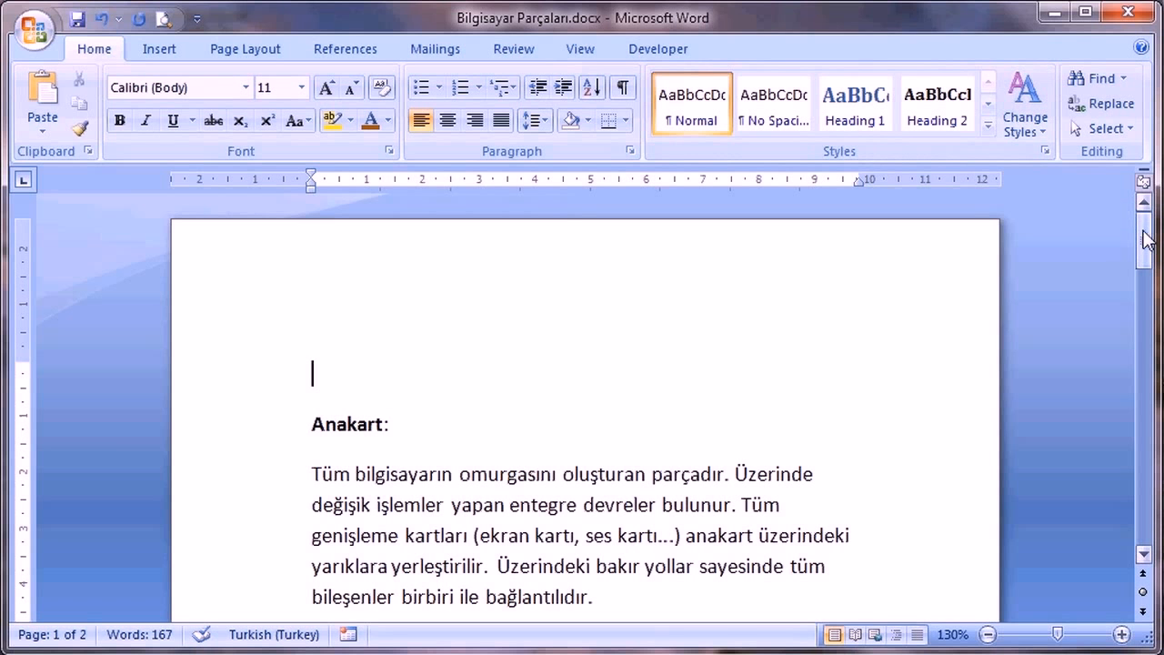
Make the "Ana Bellek (Main memory)" line bold and enlarge its font to 12
scroll(433, 309, "down", 2)
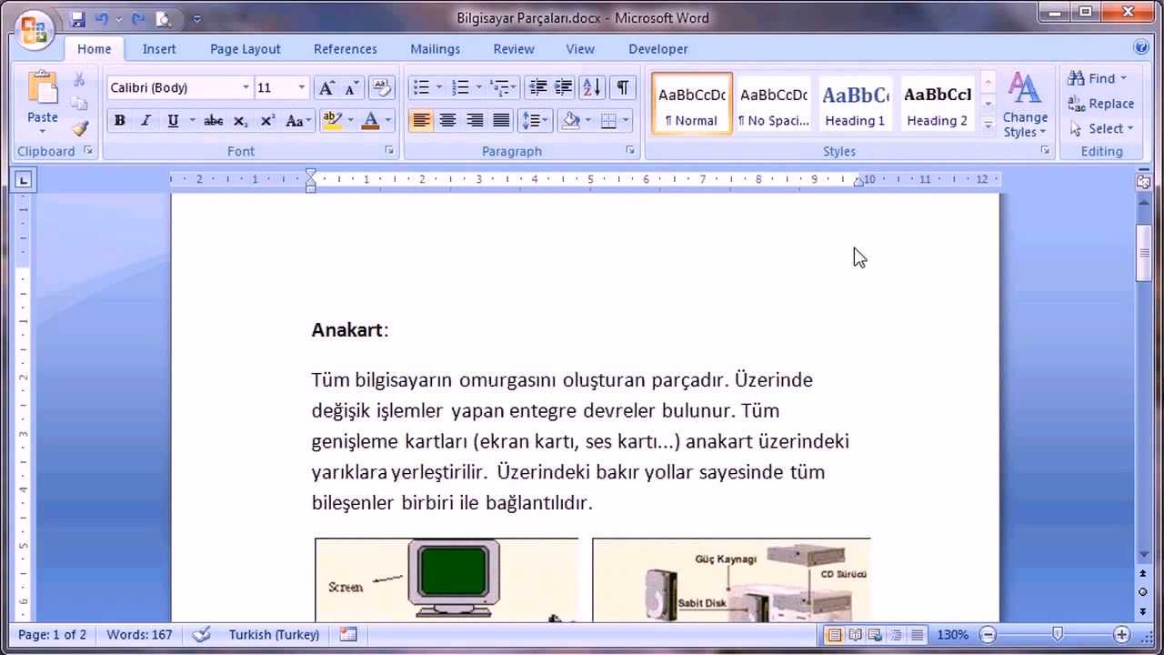
left_click_drag(1148, 257, 1150, 334)
left_click_drag(312, 262, 552, 270)
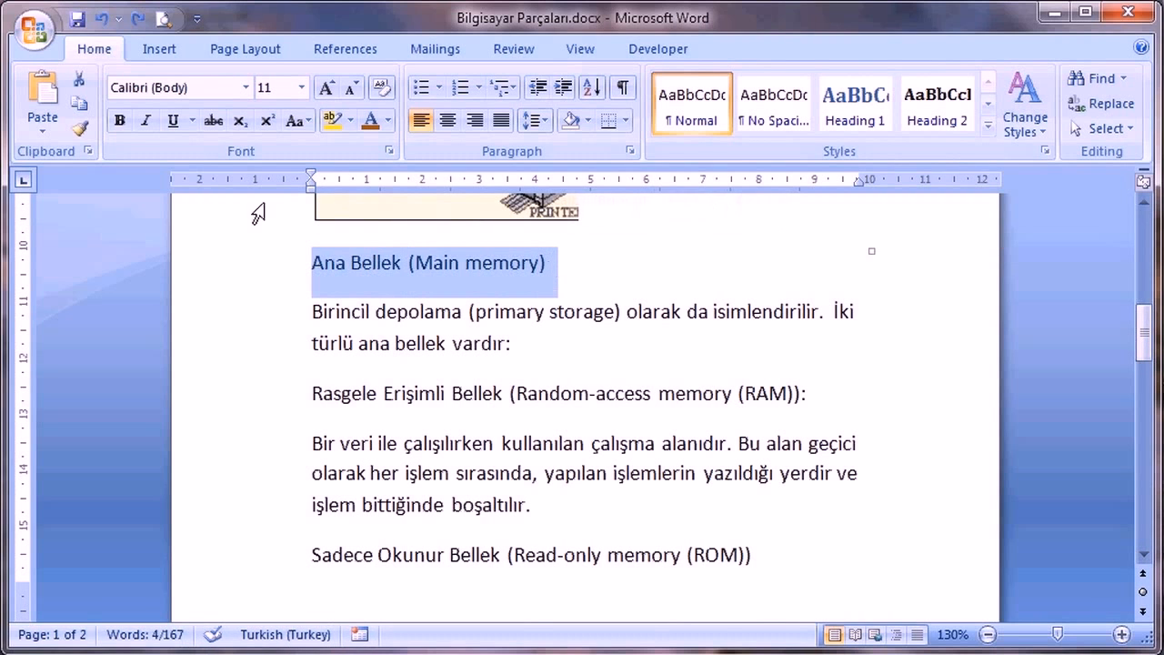
left_click(119, 120)
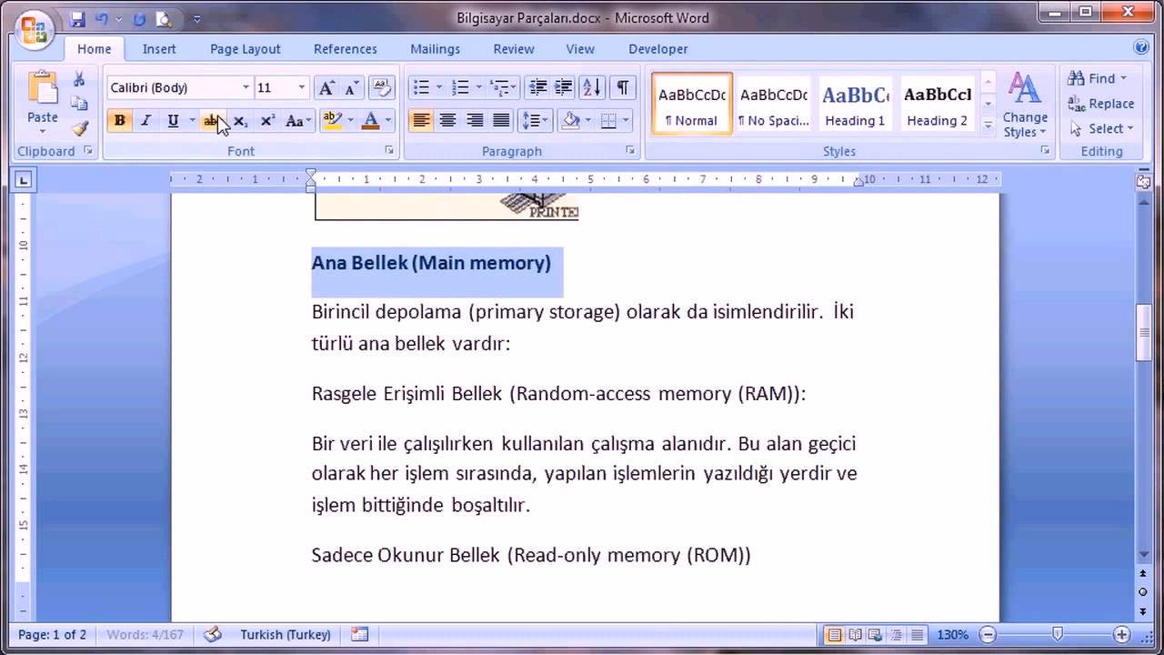
left_click(327, 91)
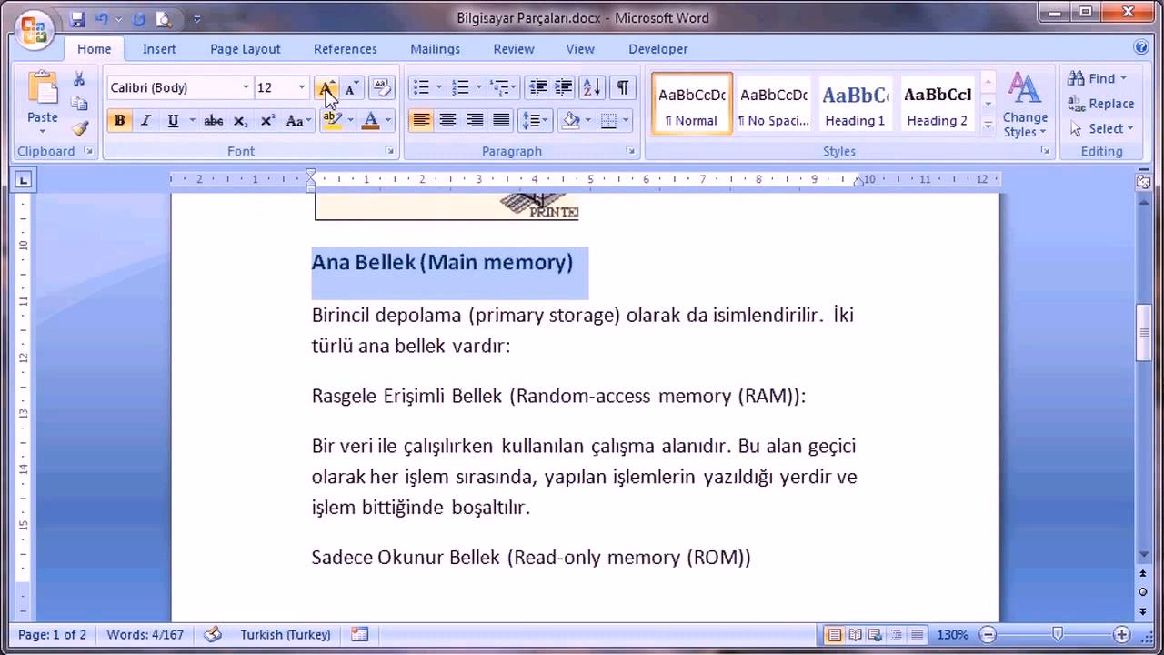
Enlarge the "Rasgele Erişimli Bellek (Random-access memory (RAM)):" line to font size 12 and make it bold
left_click_drag(337, 395, 816, 402)
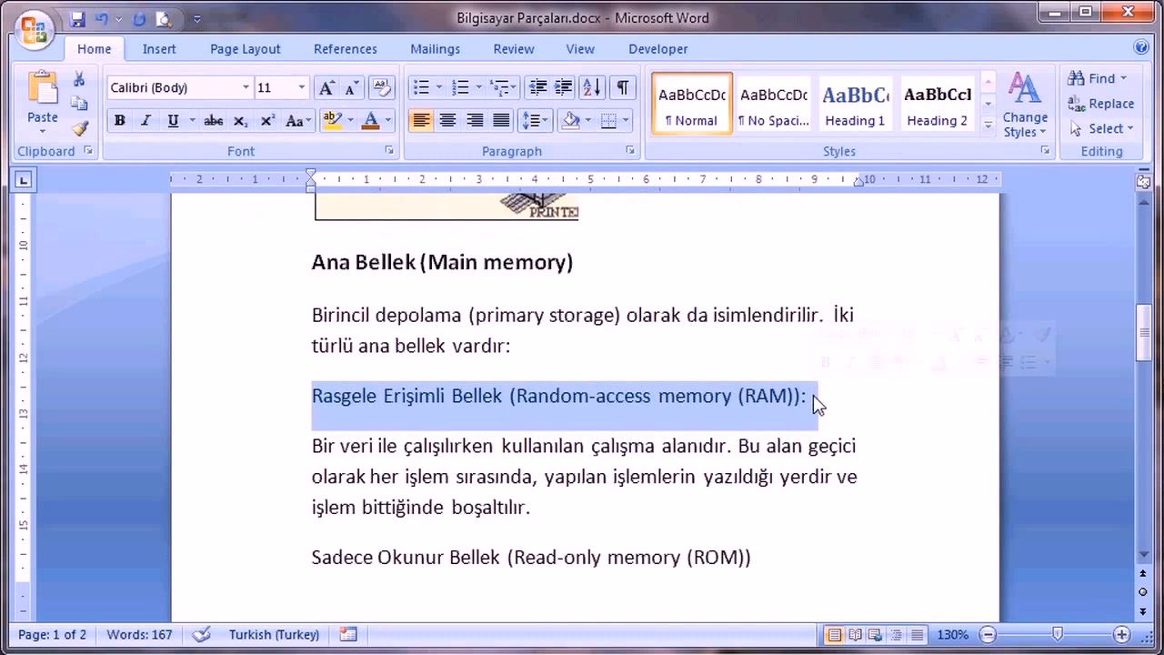
left_click(327, 89)
left_click(117, 122)
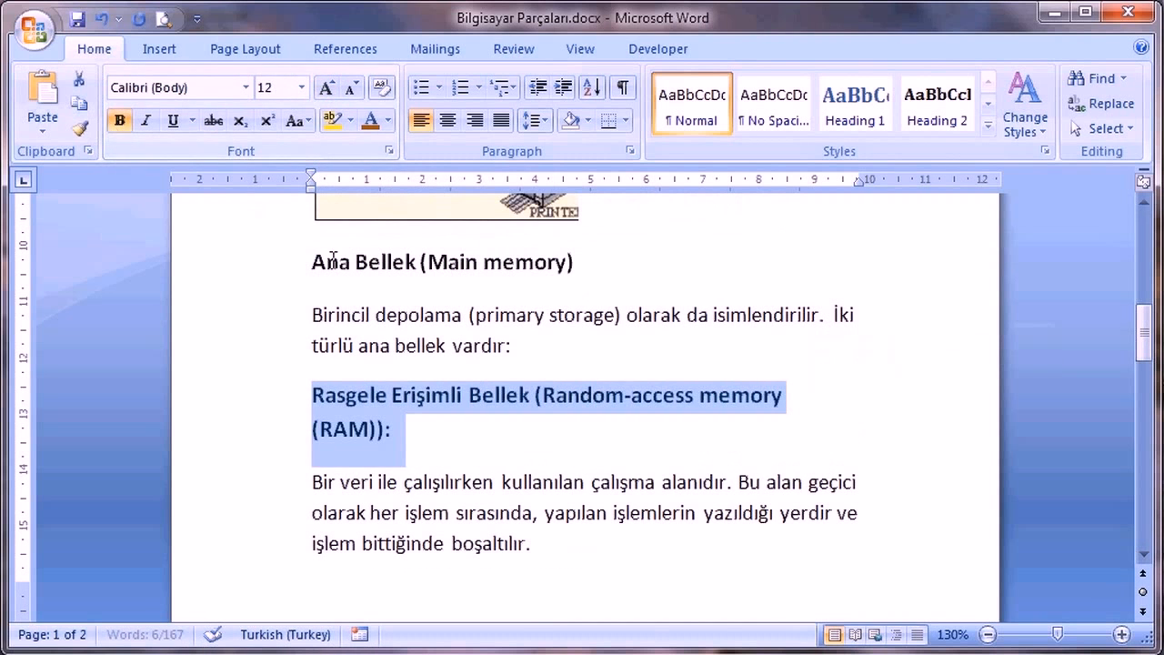
left_click(470, 464)
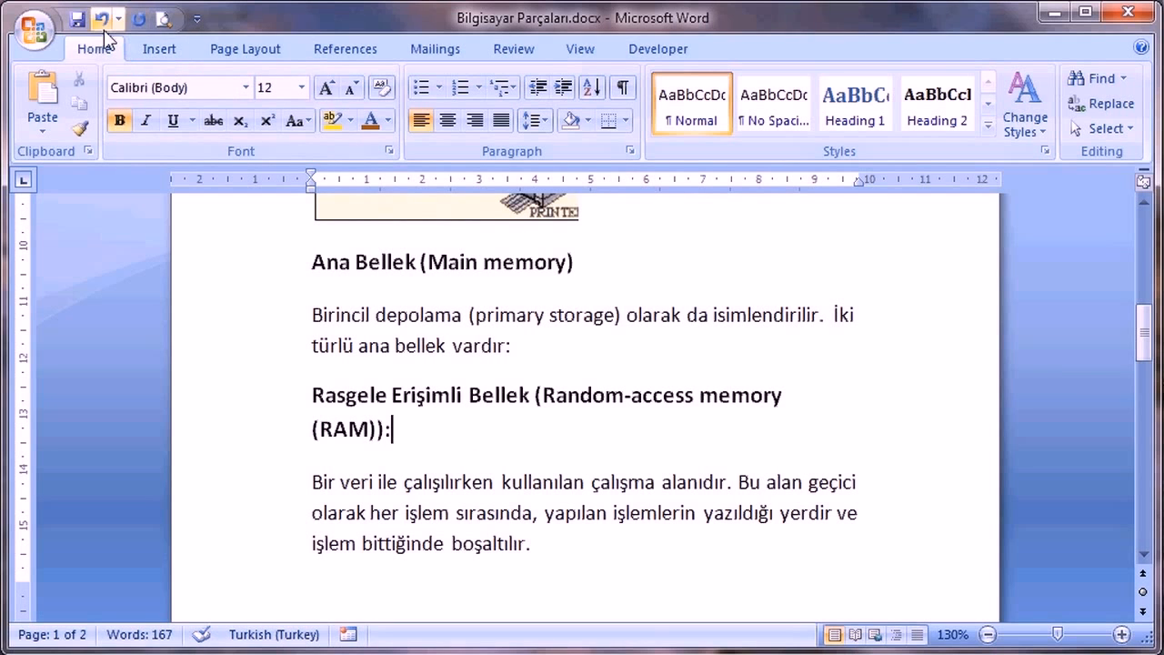
Undo the manual bold and font size changes on the "Ana Bellek" and "Rasgele Erişimli Bellek" lines
left_click(101, 21)
left_click(101, 20)
left_click(101, 21)
left_click(101, 21)
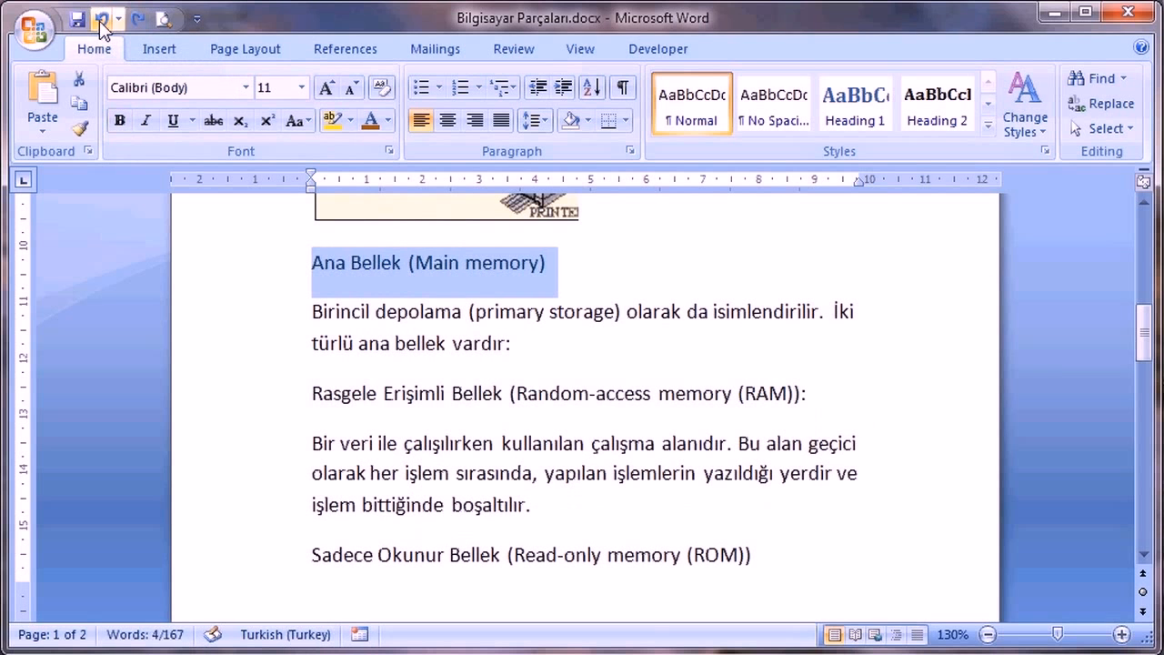
Apply the Heading 1 style to the "Ana Bellek (Main memory)" line and the "Anakart:" line
left_click(360, 264)
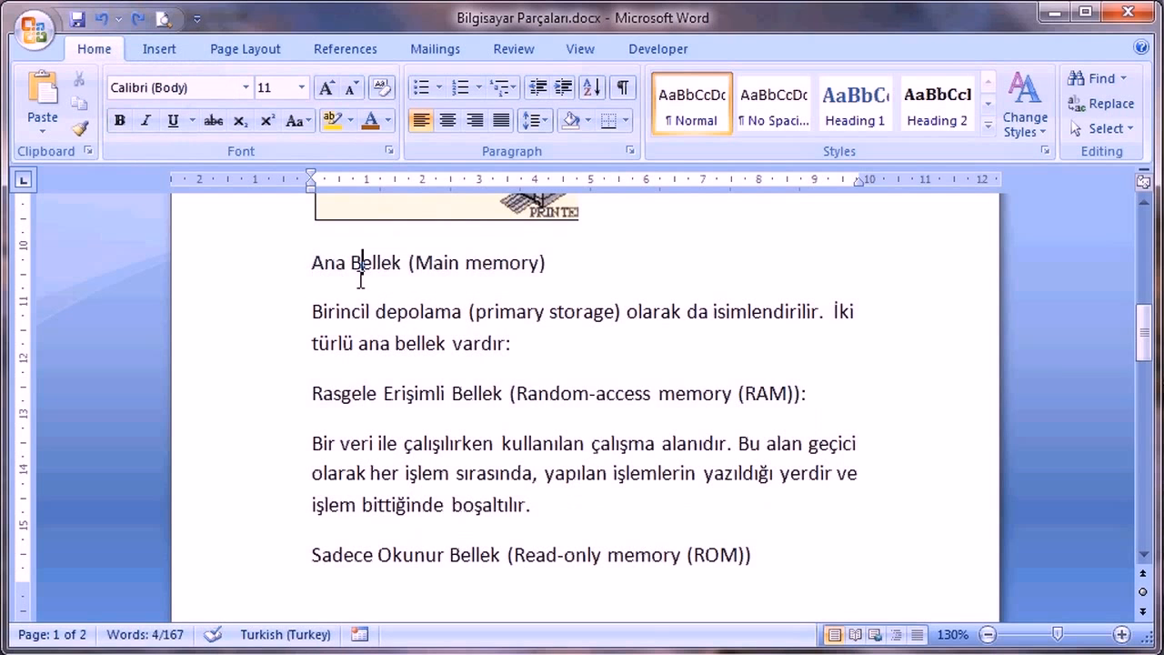
scroll(509, 309, "down", 1)
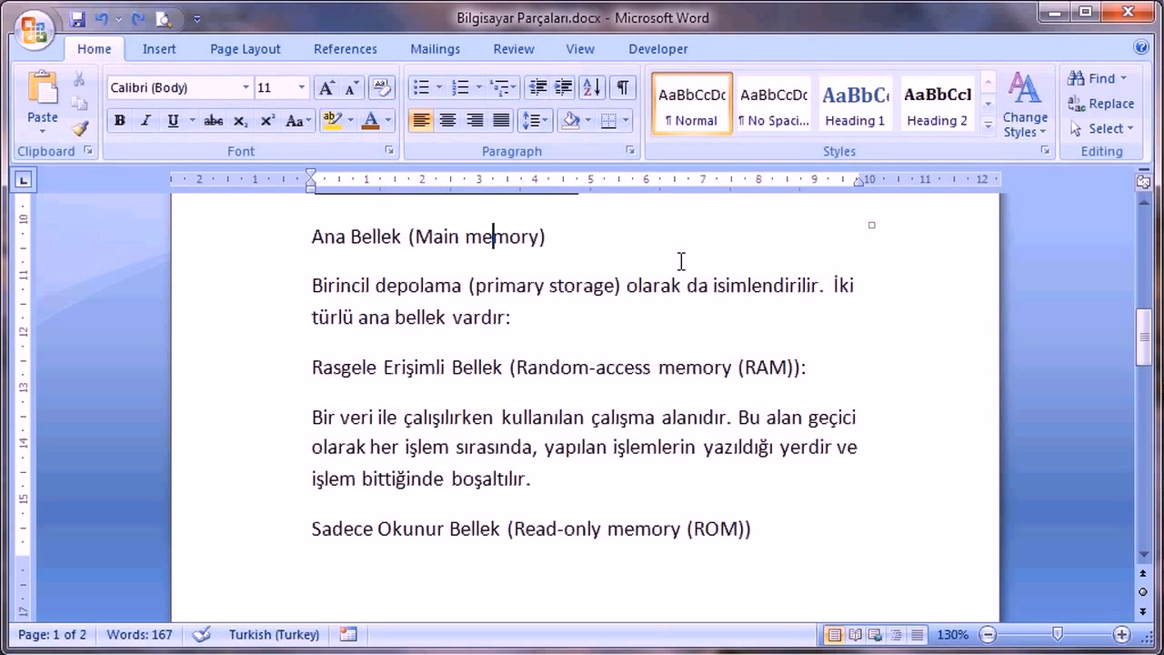
left_click(860, 104)
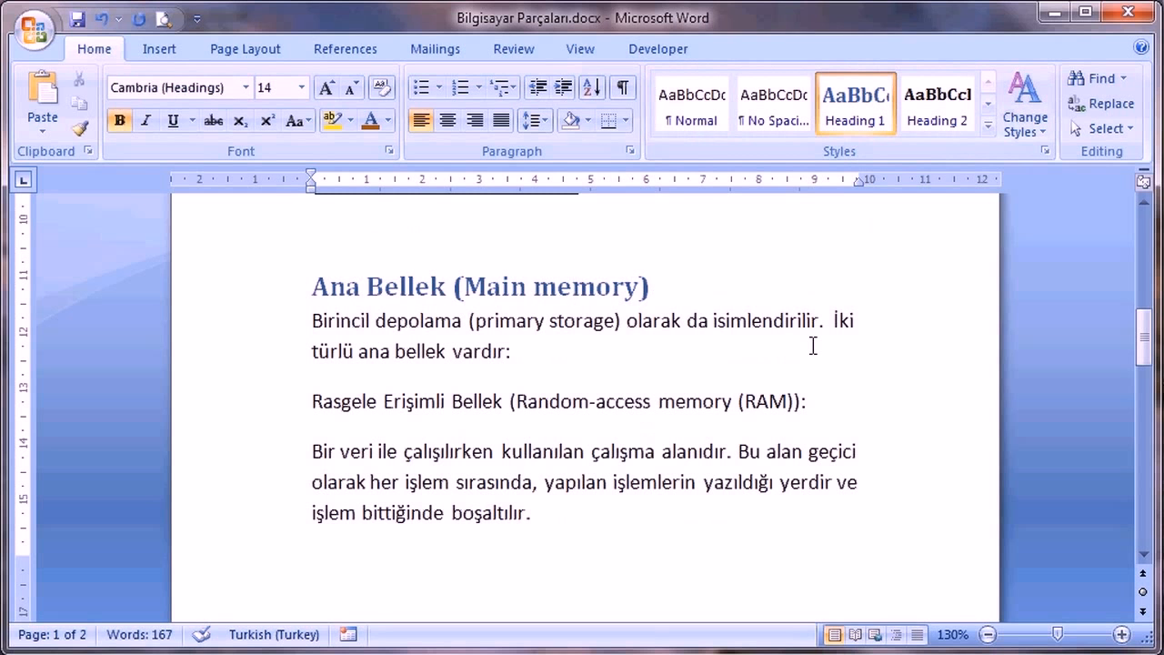
scroll(653, 496, "up", 1)
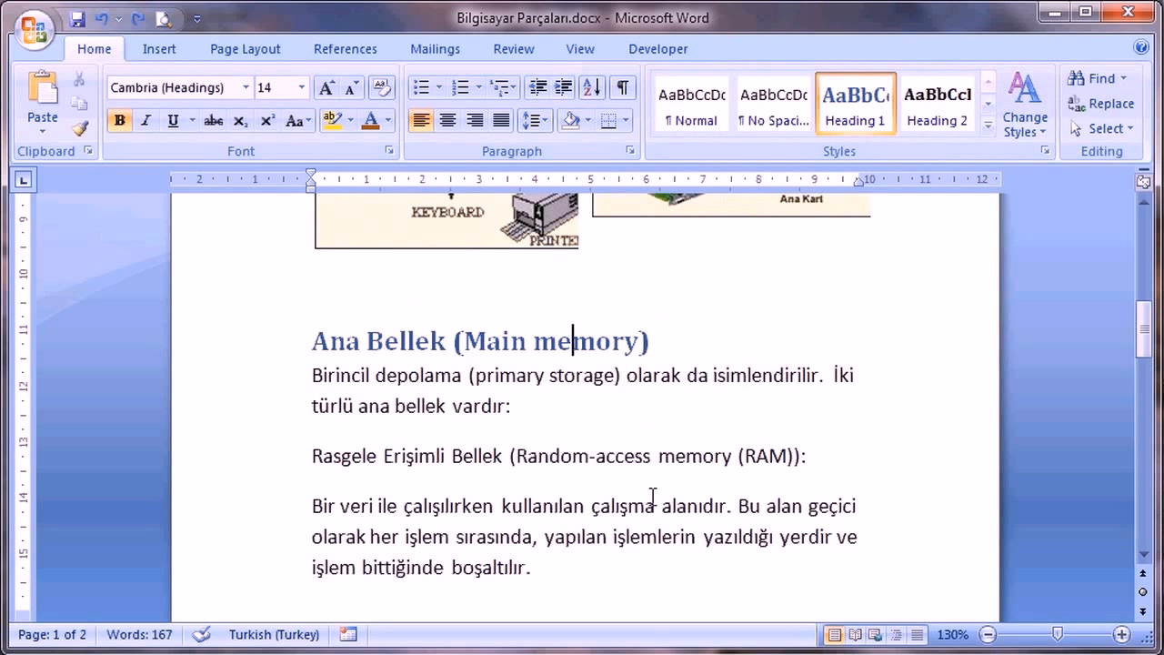
scroll(703, 508, "up", 8)
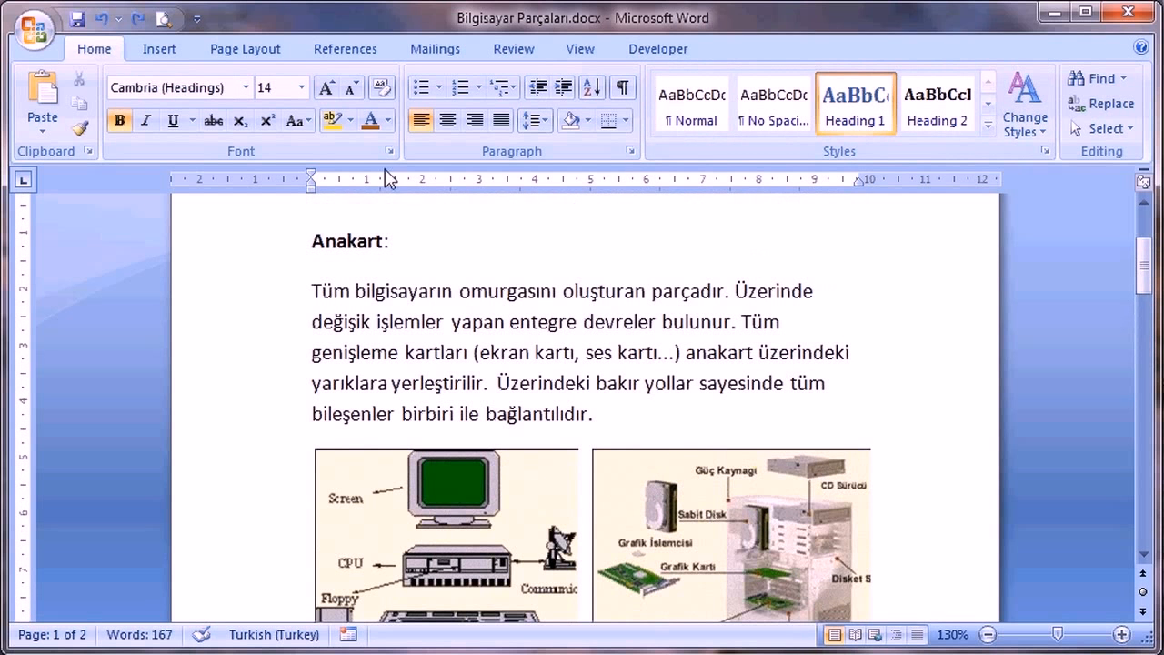
left_click(358, 241)
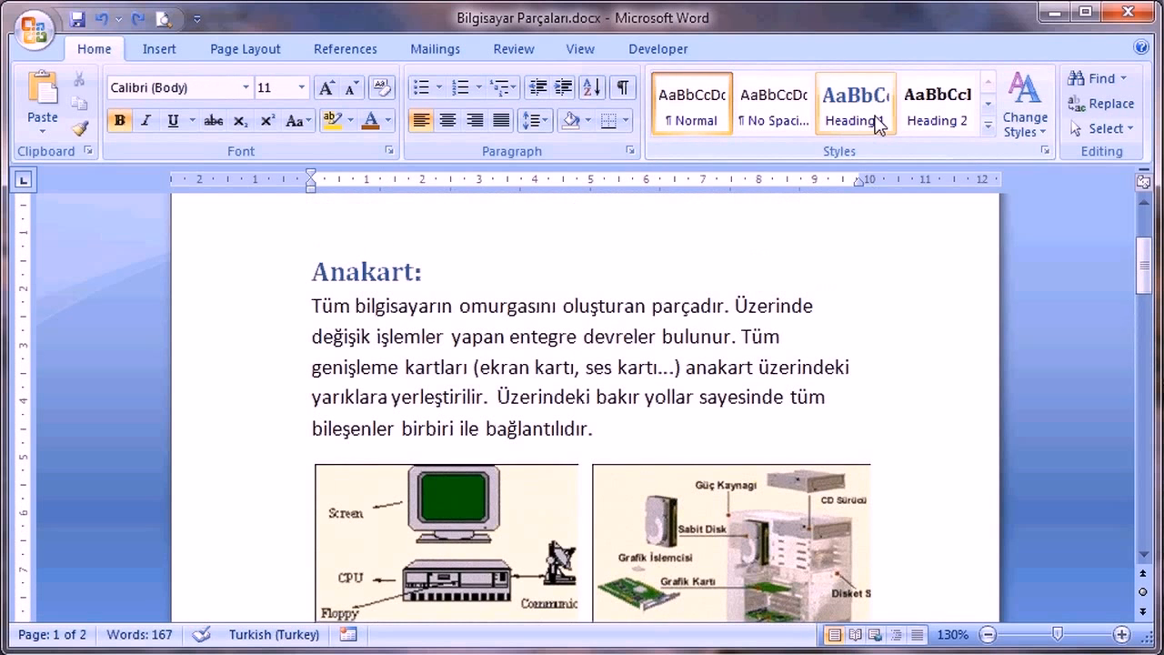
left_click(877, 125)
Apply the Heading 2 style to the "Rasgele Erişimli Bellek (Random-access memory (RAM)):" line
scroll(779, 398, "down", 8)
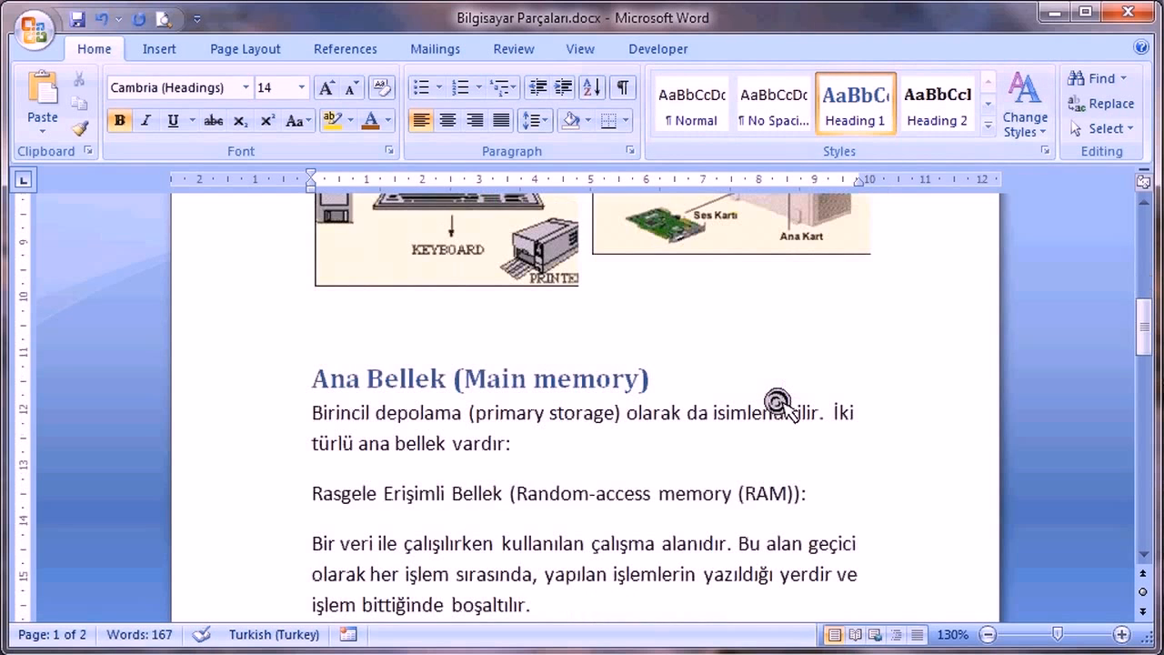
scroll(779, 407, "down", 3)
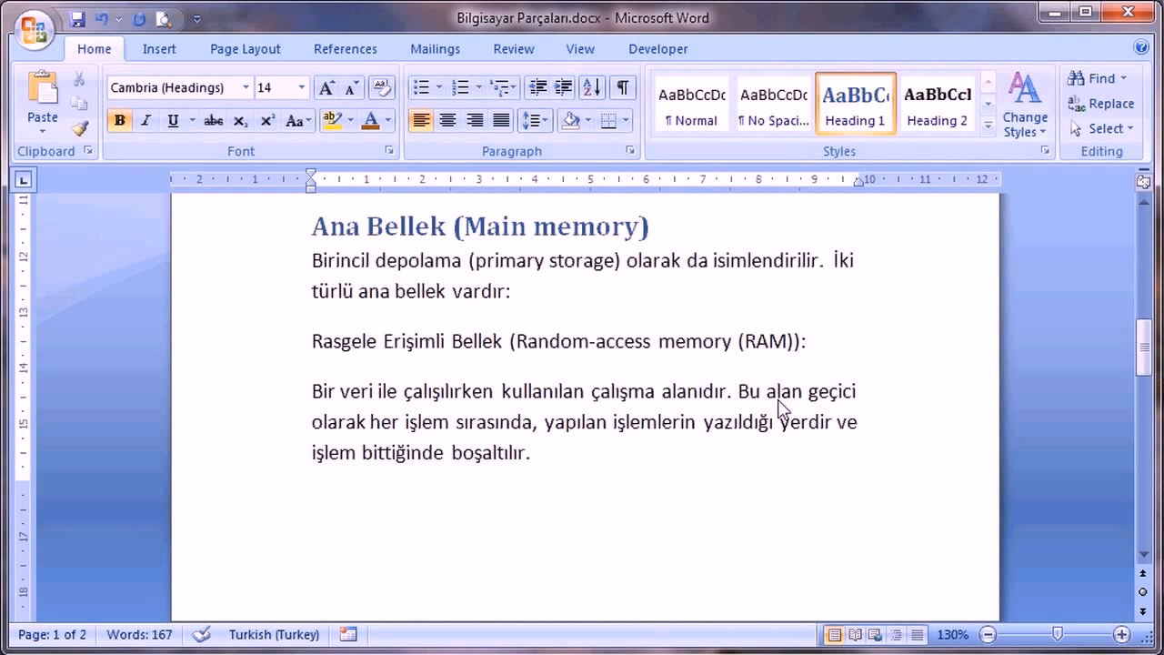
left_click(409, 341)
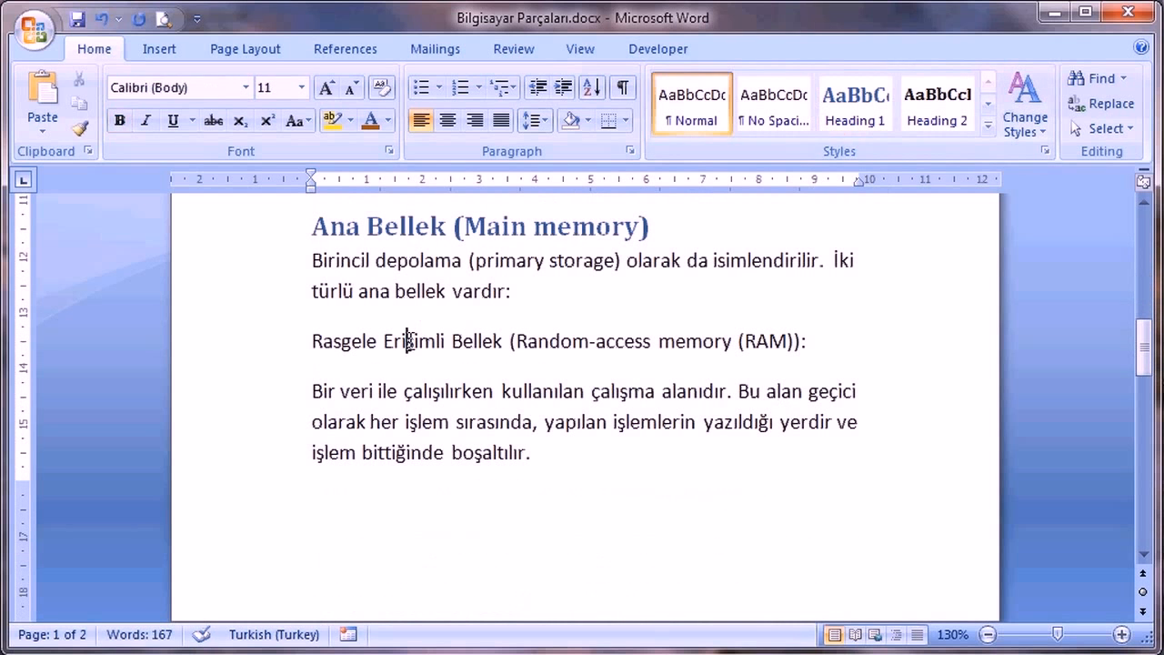
left_click(944, 121)
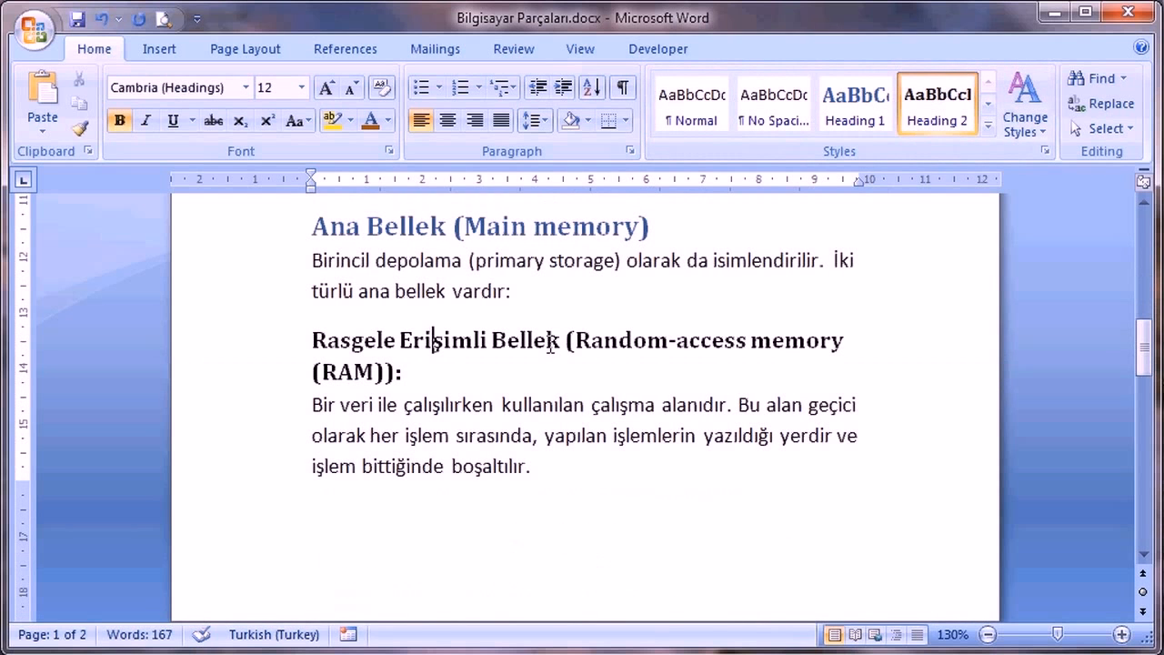
left_click(573, 225)
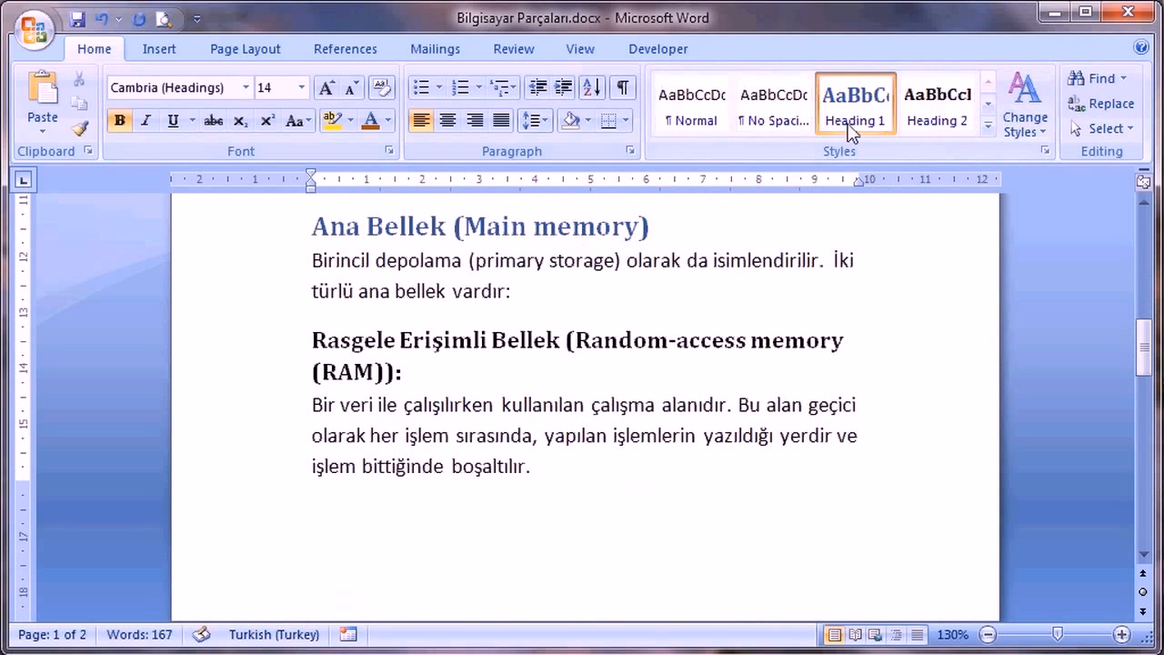
left_click(562, 338)
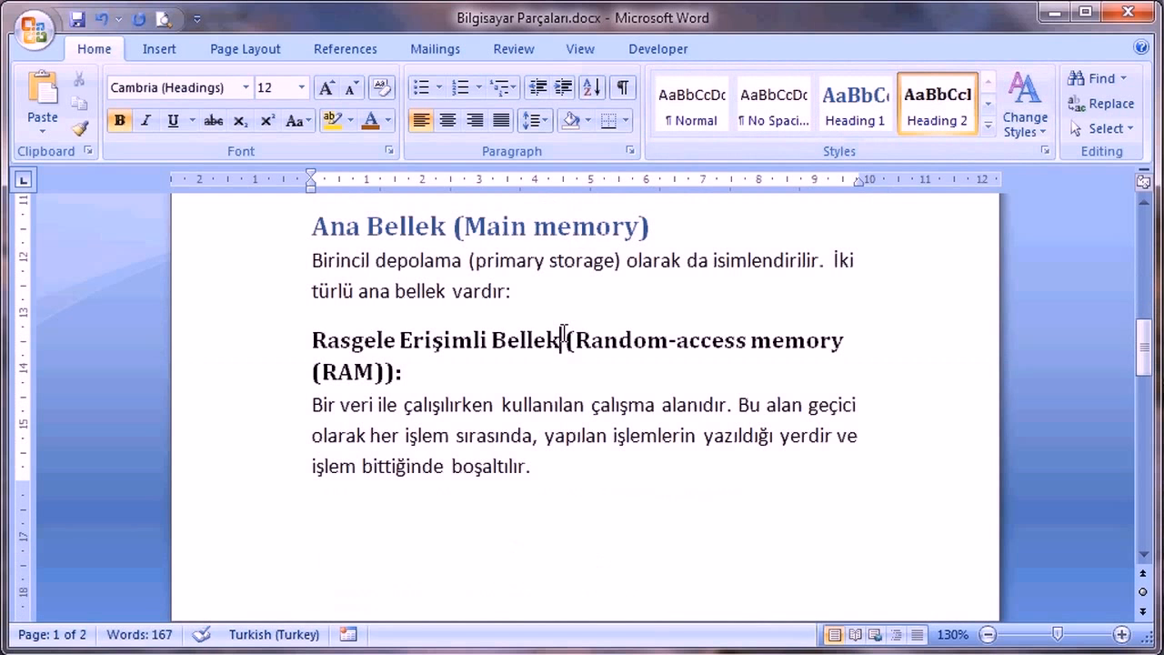
Apply the Heading 2 style to the "Sadece Okunur Bellek" line and the "İkincil Bellek" line on the second page
scroll(564, 334, "down", 5)
left_click(550, 401)
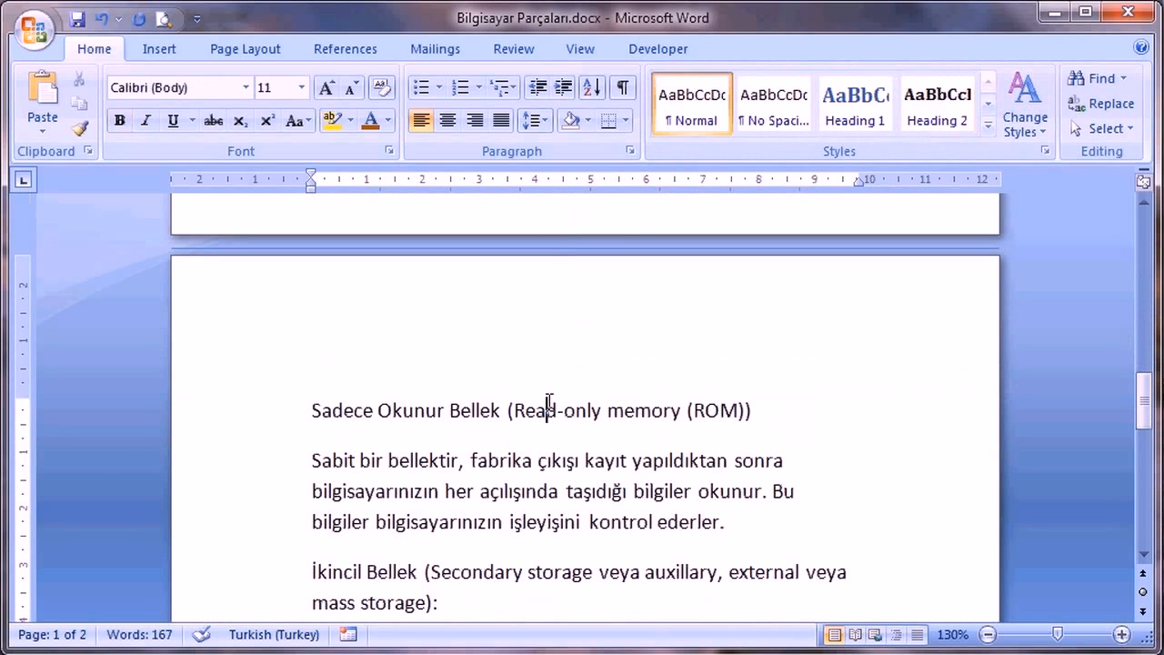
left_click(938, 104)
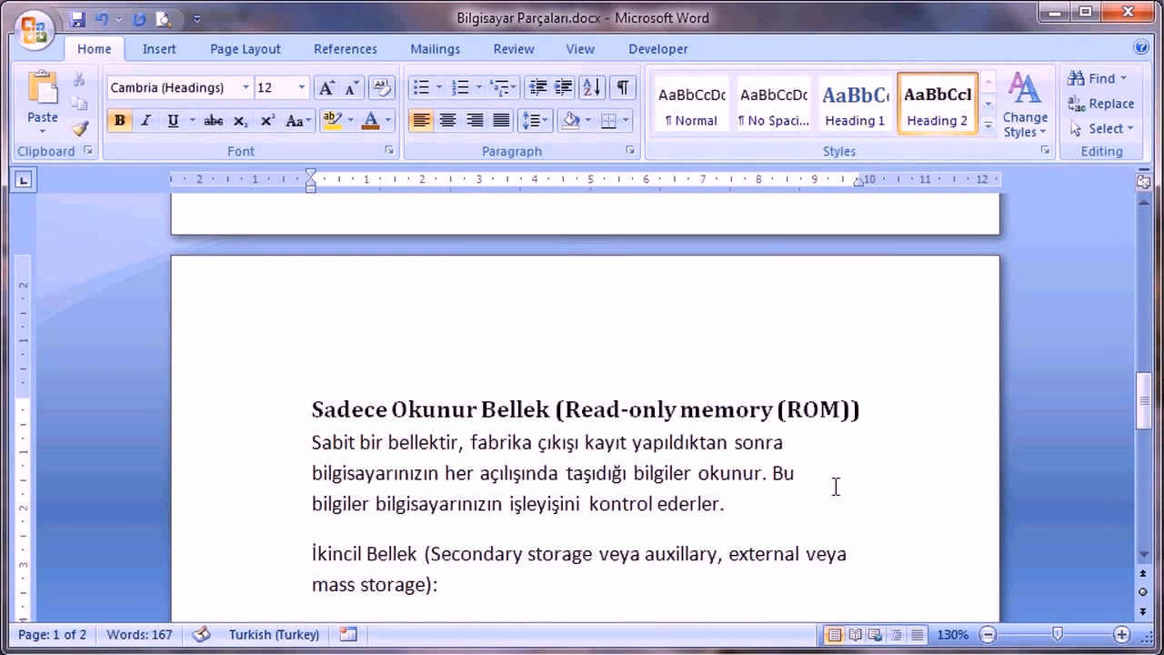
scroll(832, 473, "down", 3)
scroll(833, 491, "down", 2)
left_click(554, 348)
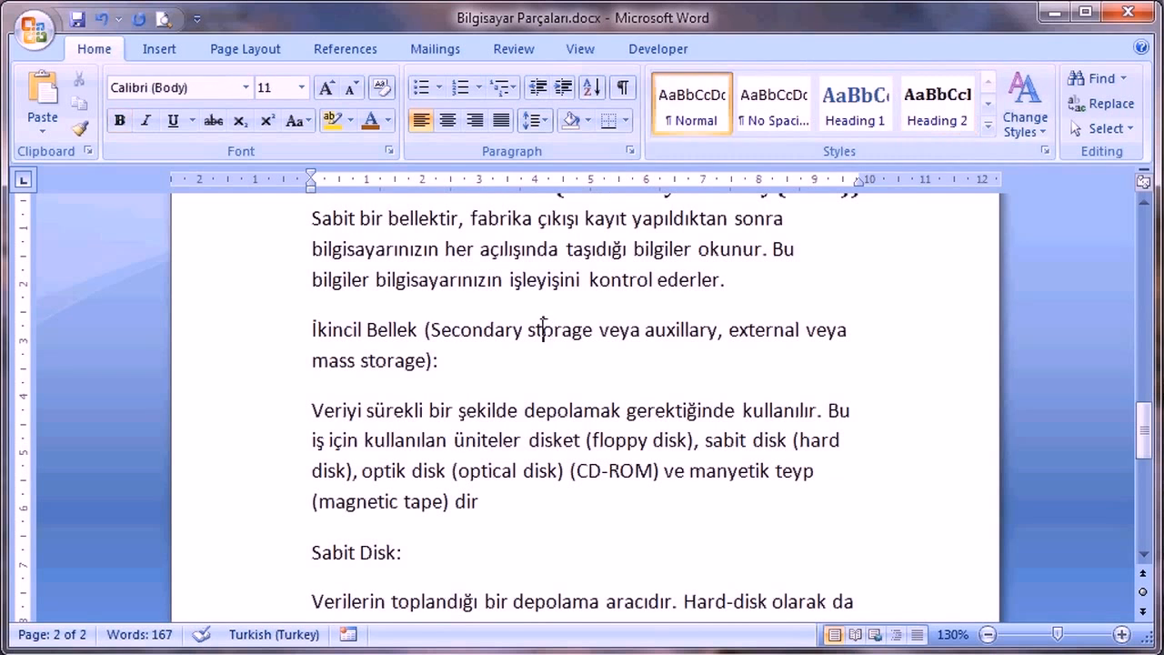
left_click(937, 101)
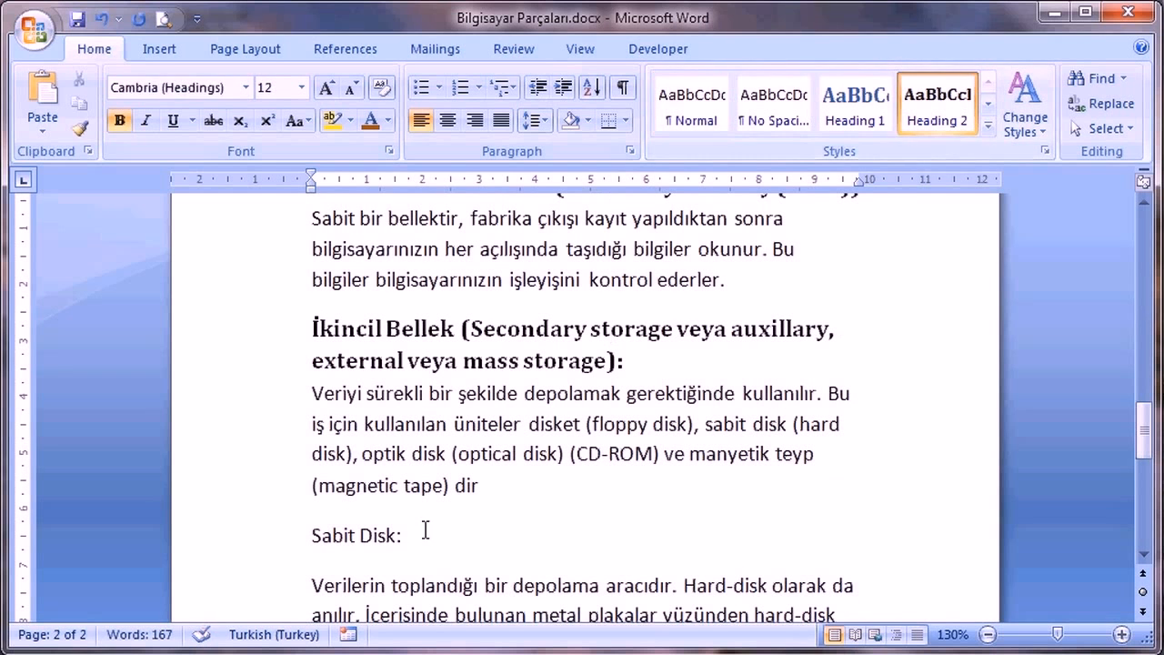
Apply the Heading 1 style to the "Sabit Disk:" line
left_click(333, 536)
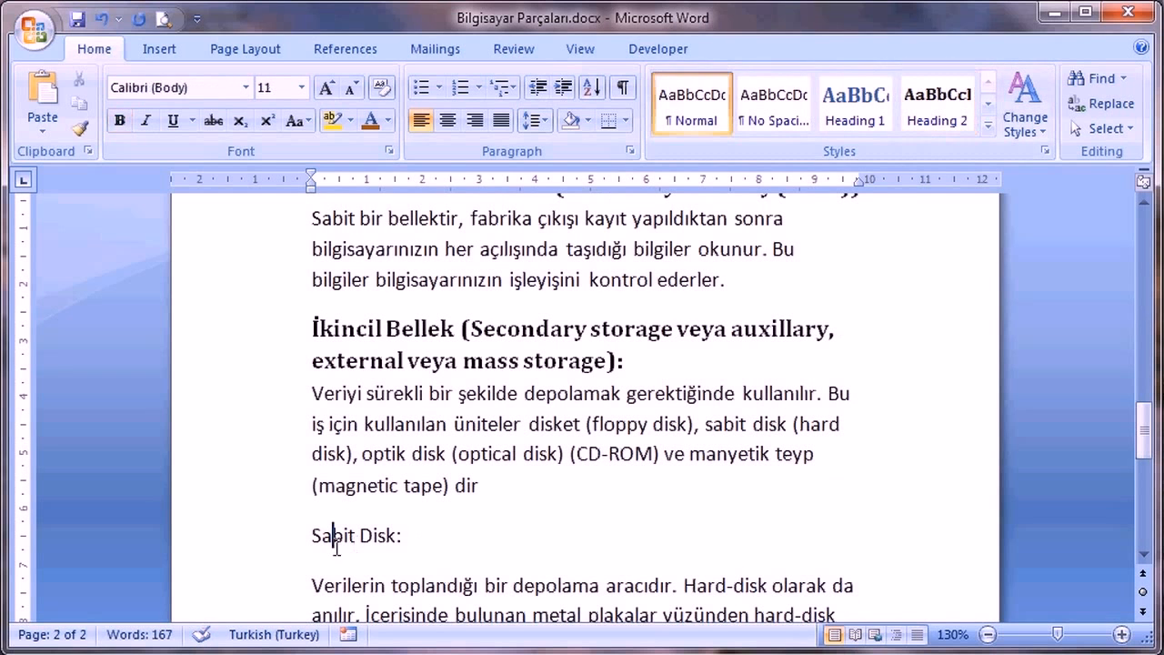
left_click(855, 105)
left_click_drag(1145, 427, 1148, 442)
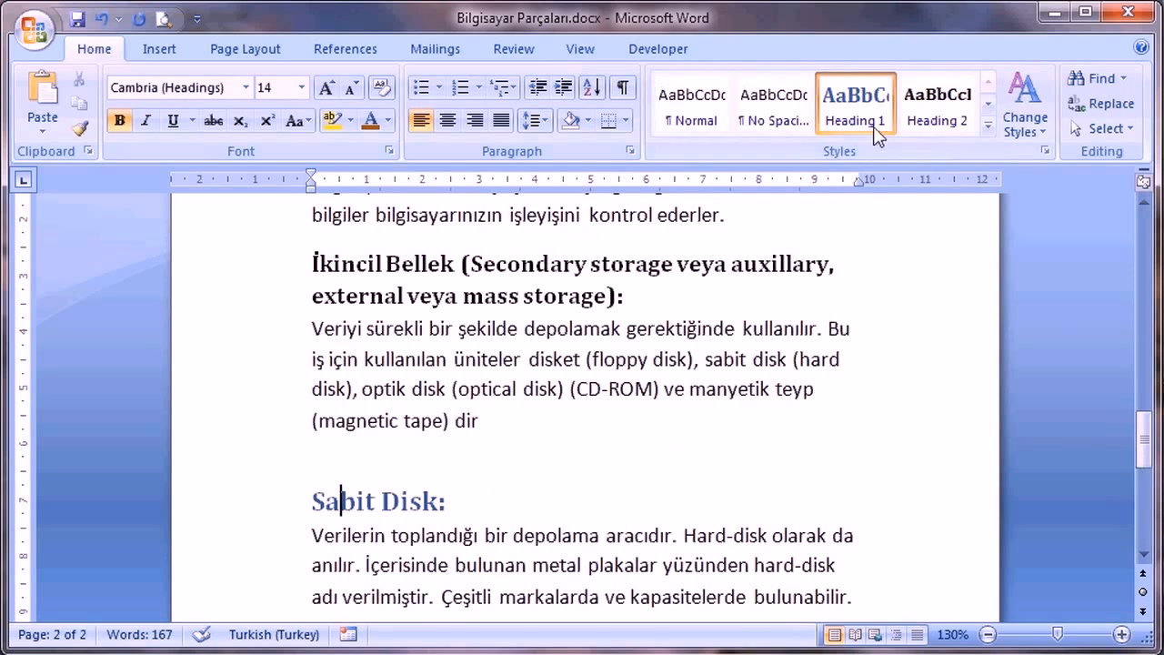
Check which styles the "İkincil Bellek" heading, its body paragraph and the "Ana Bellek" heading use
left_click(512, 298)
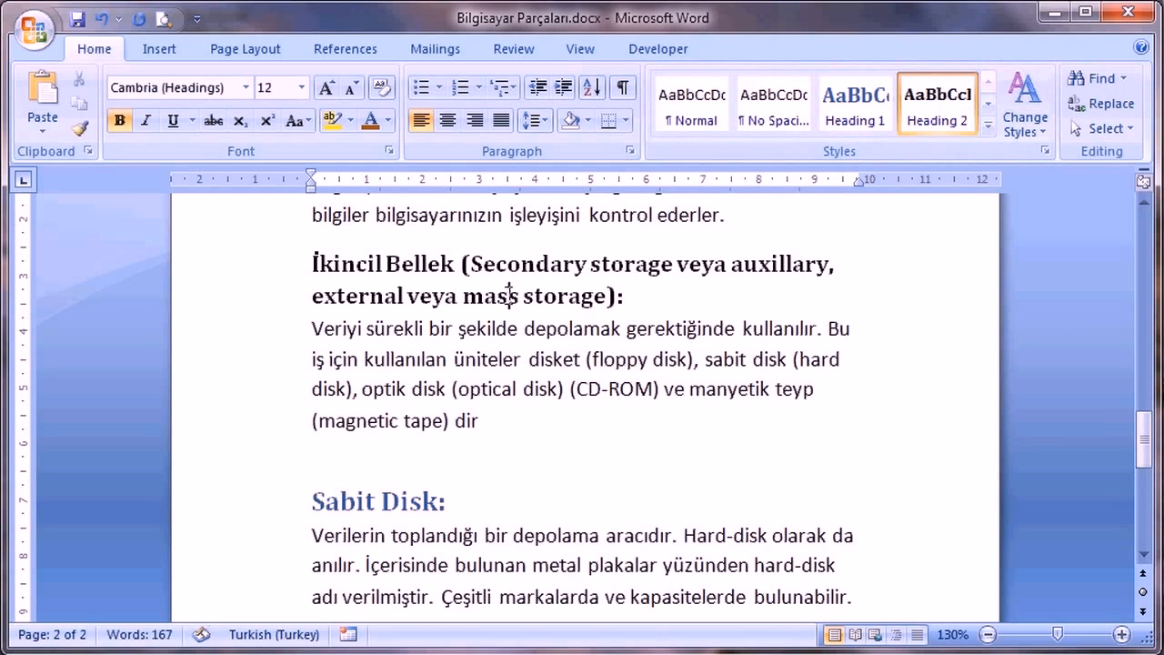
left_click(553, 357)
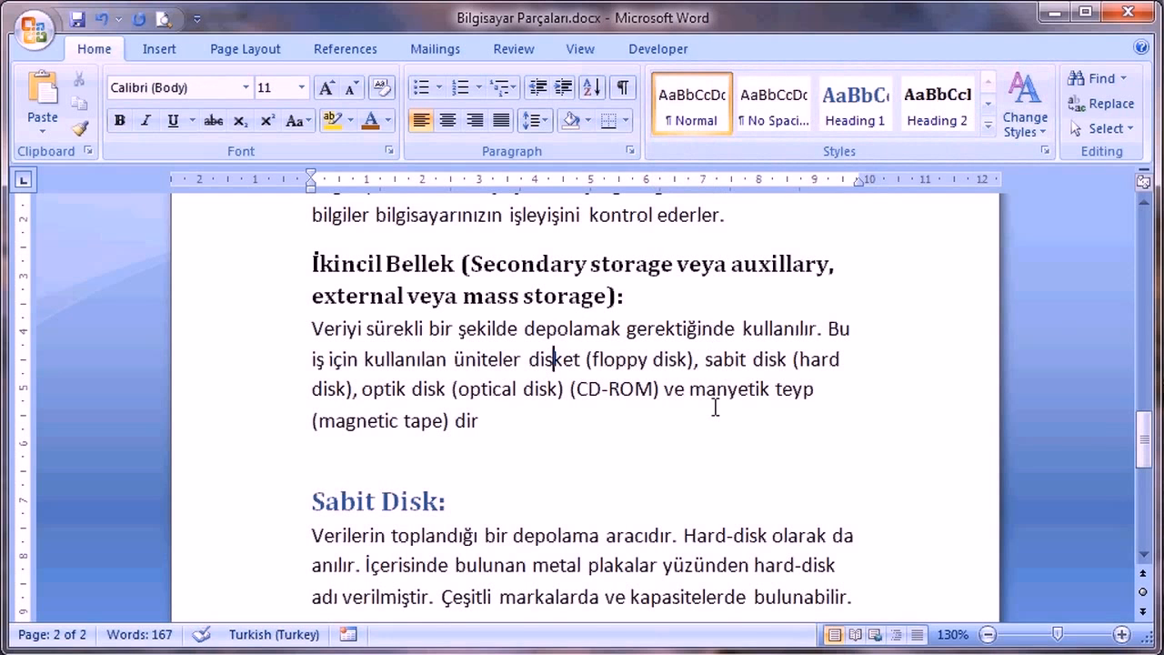
left_click_drag(1146, 440, 1158, 326)
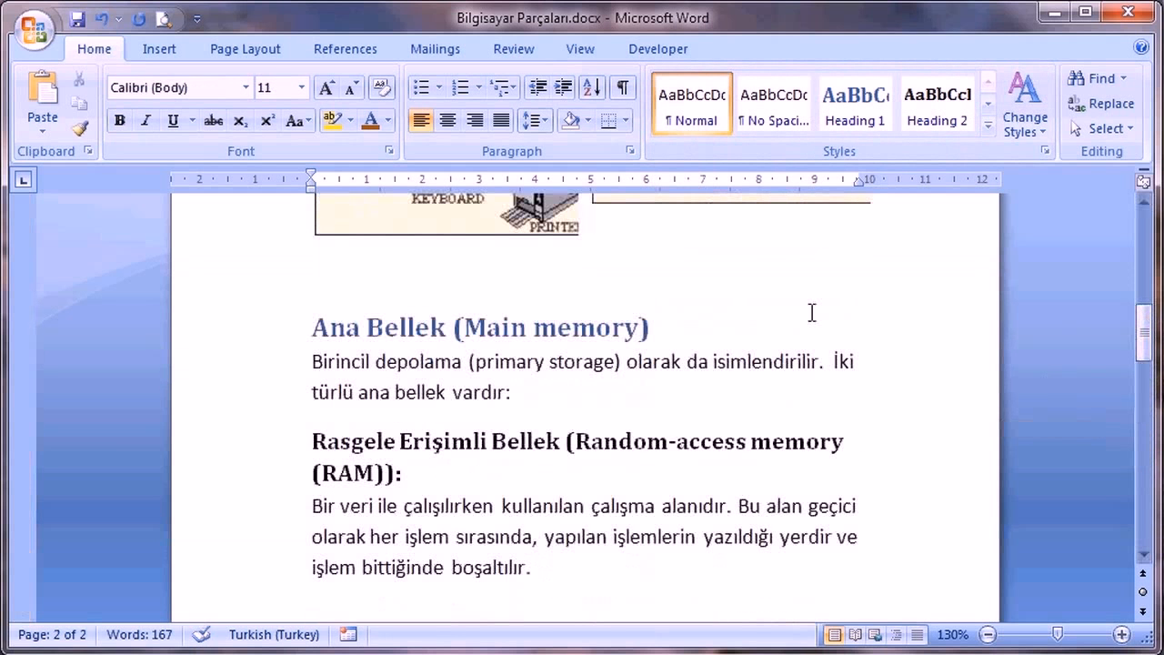
left_click(793, 351)
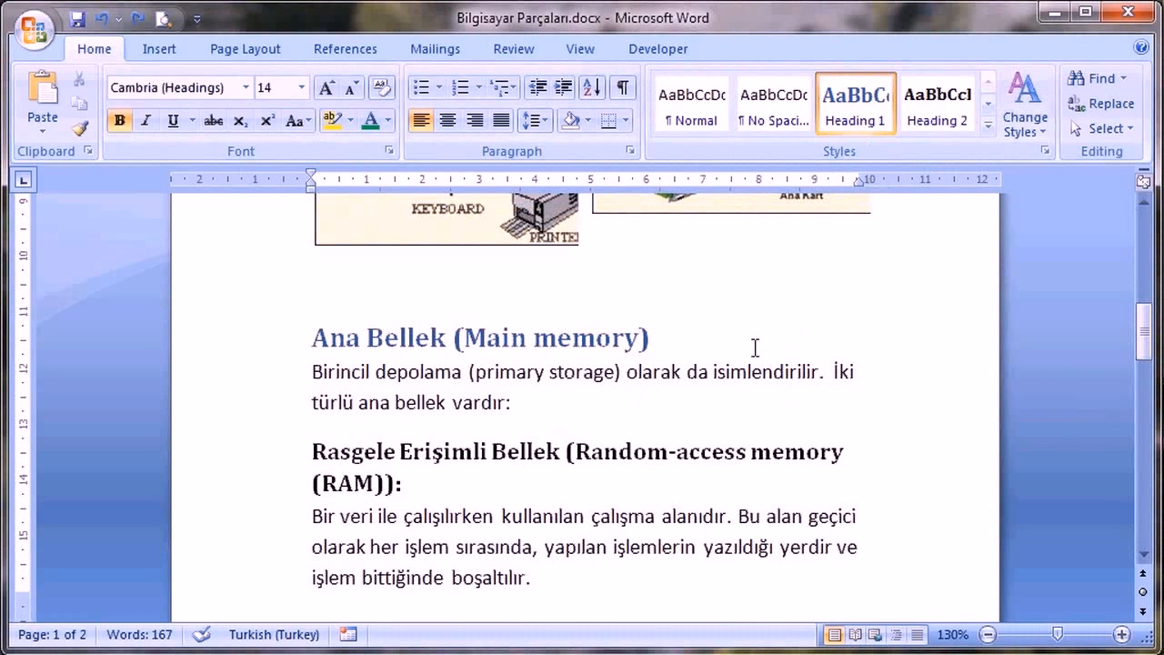
Modify the Heading 1 style so that its font color is the standard Dark Red
scroll(555, 320, "down", 1)
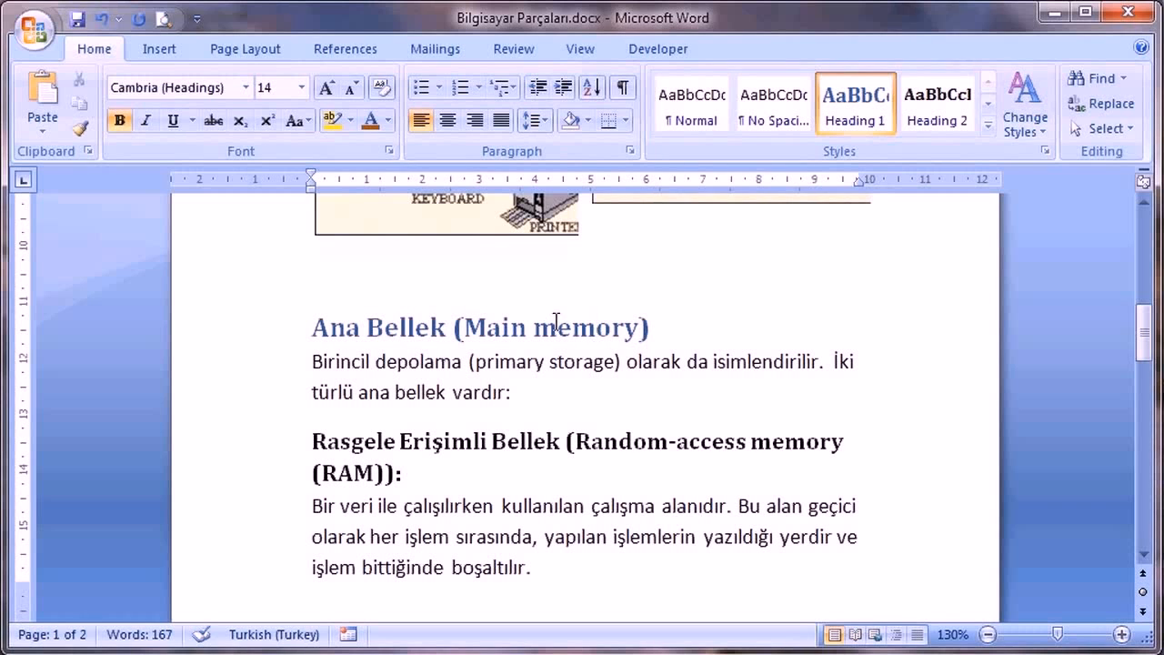
right_click(862, 103)
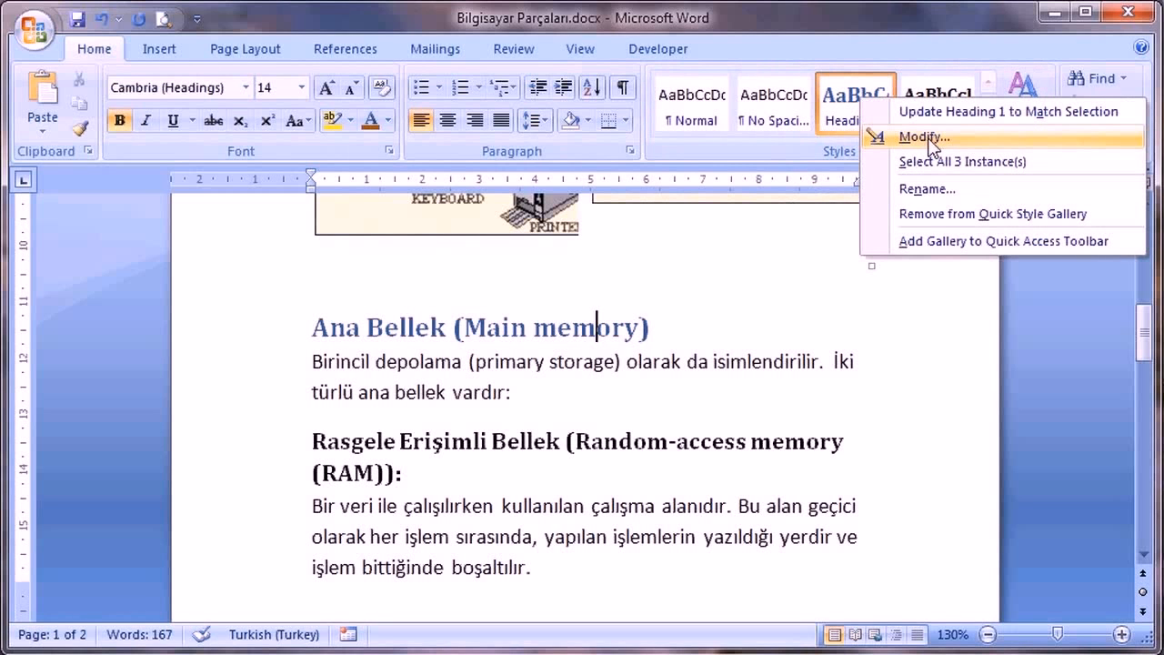
left_click(928, 138)
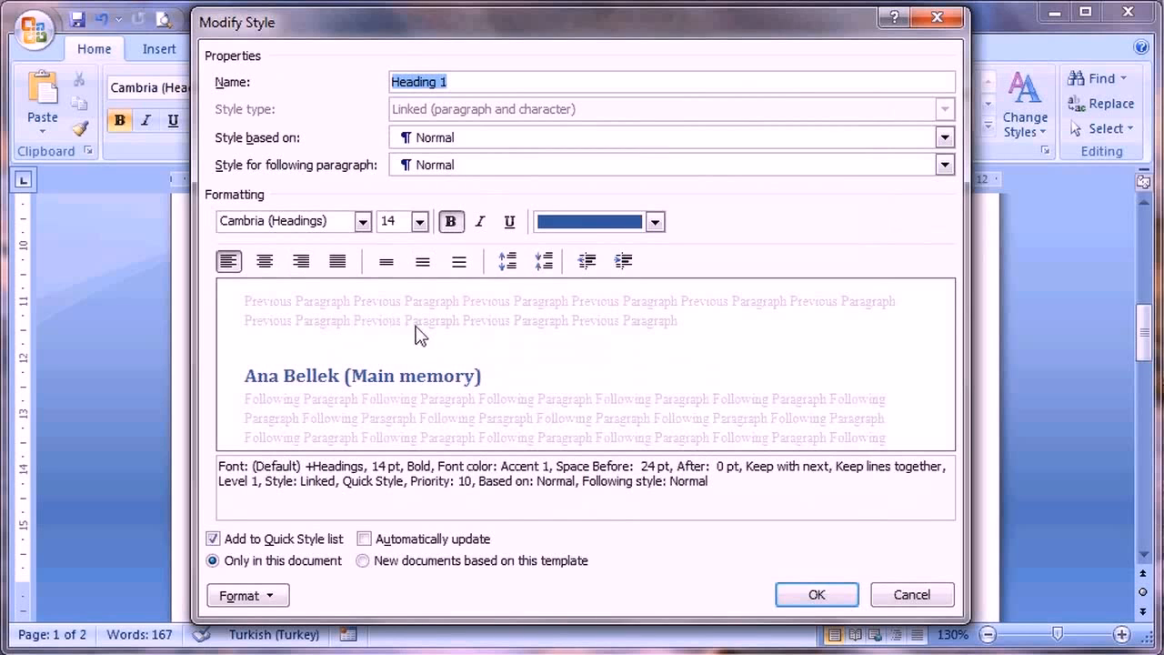
left_click(247, 596)
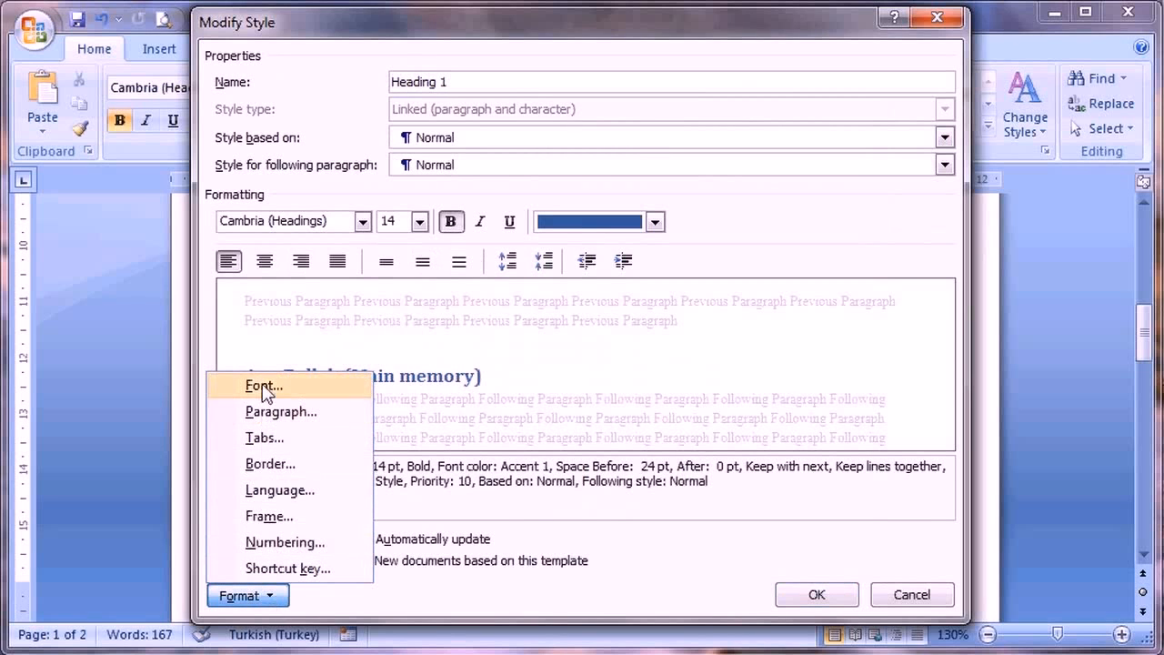
left_click(264, 603)
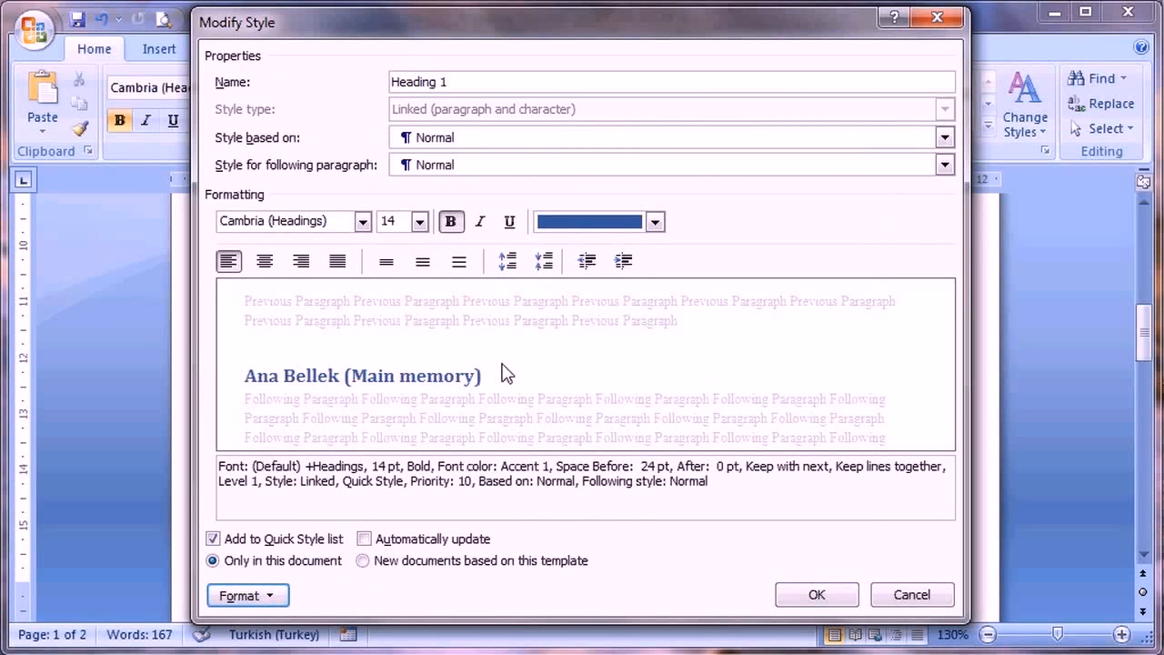
left_click(654, 222)
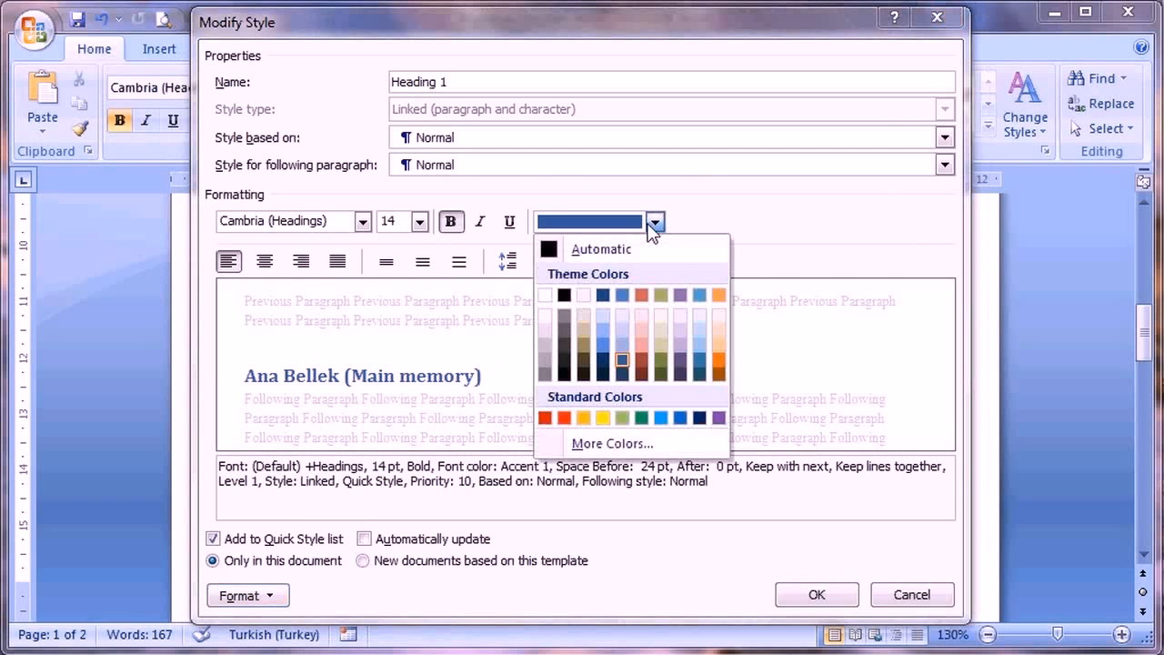
left_click(544, 417)
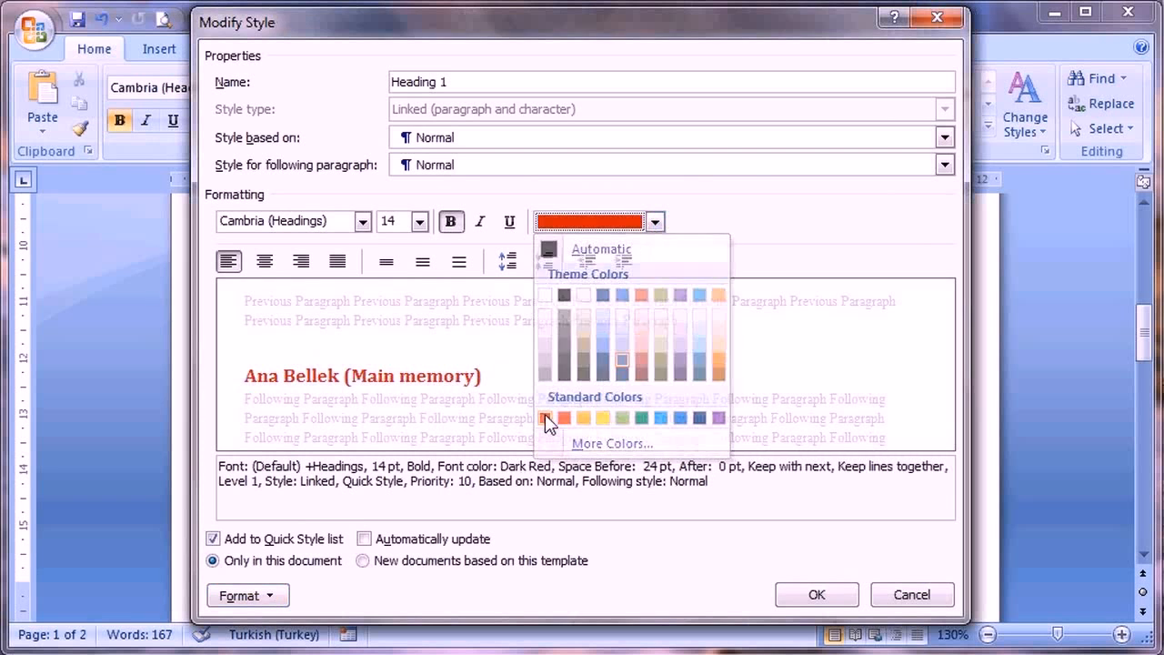
left_click(812, 600)
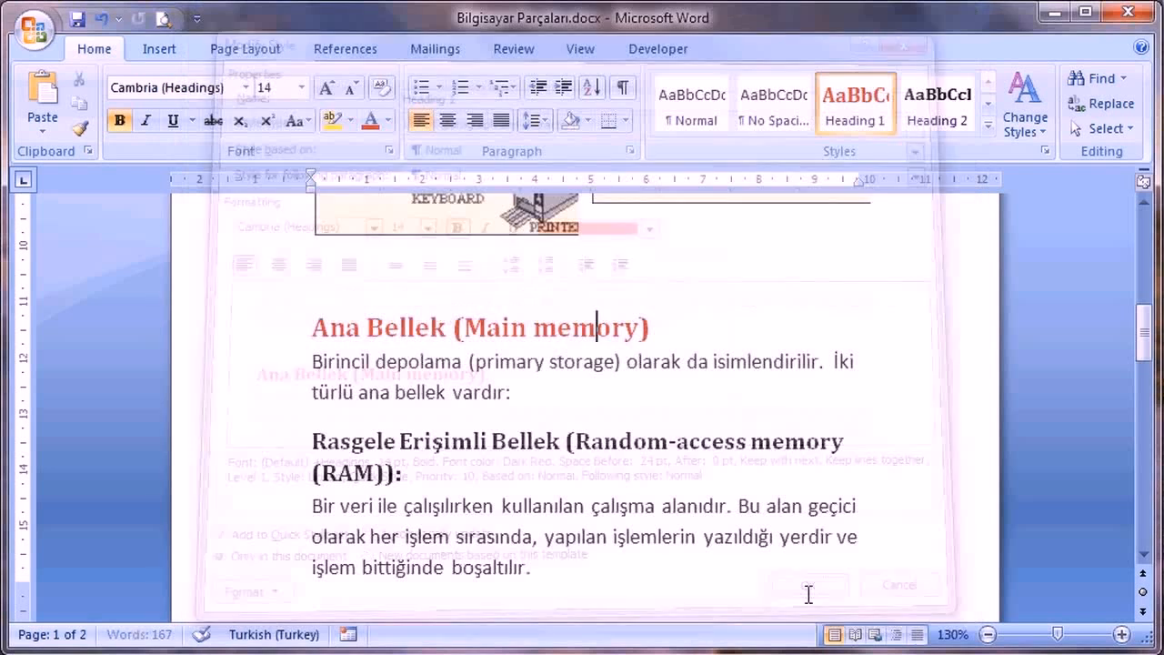
Modify the Heading 2 style so that its font color is the standard Green, and review the headings on both pages
left_click_drag(1148, 344, 1153, 273)
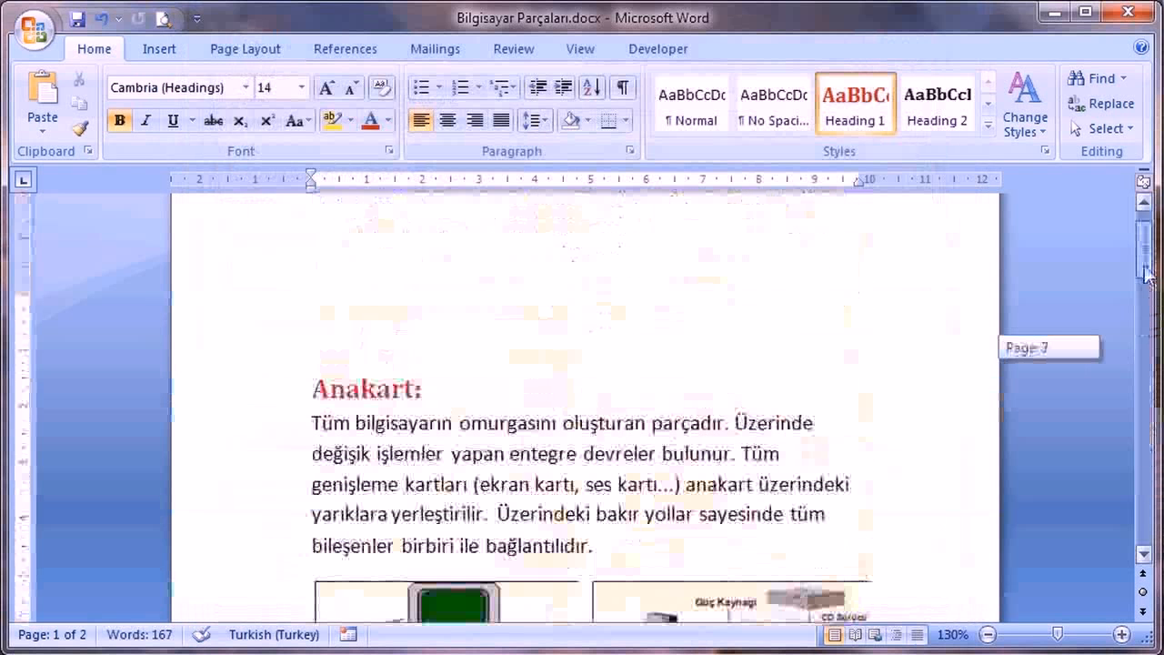
right_click(951, 121)
left_click(973, 147)
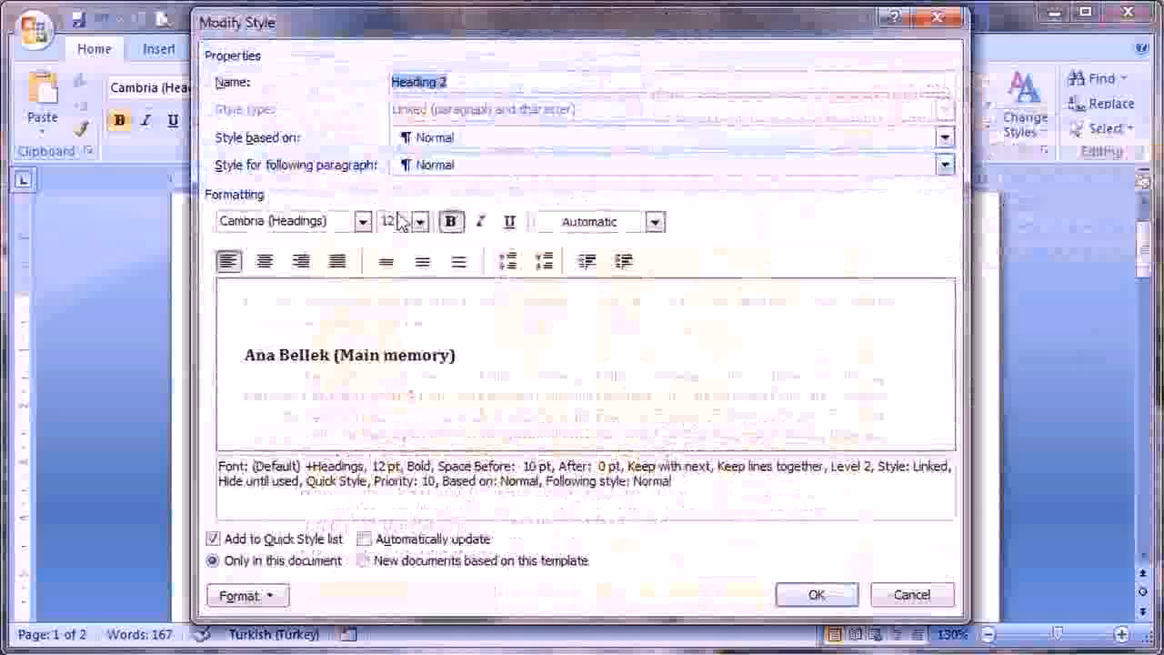
left_click(562, 226)
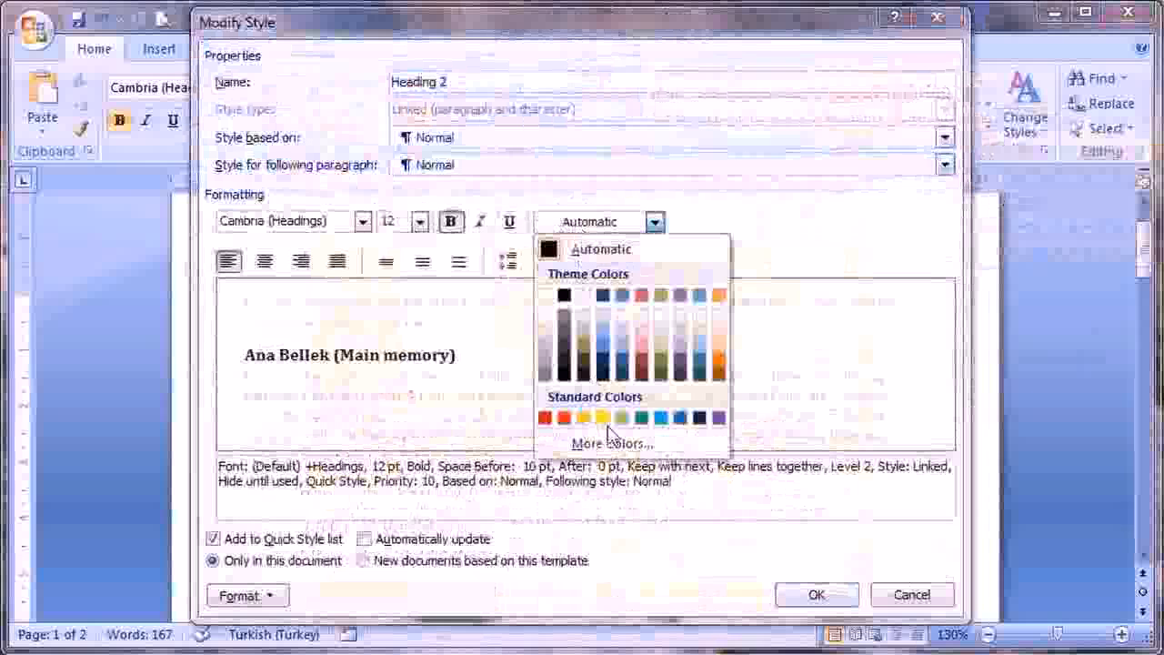
left_click(641, 417)
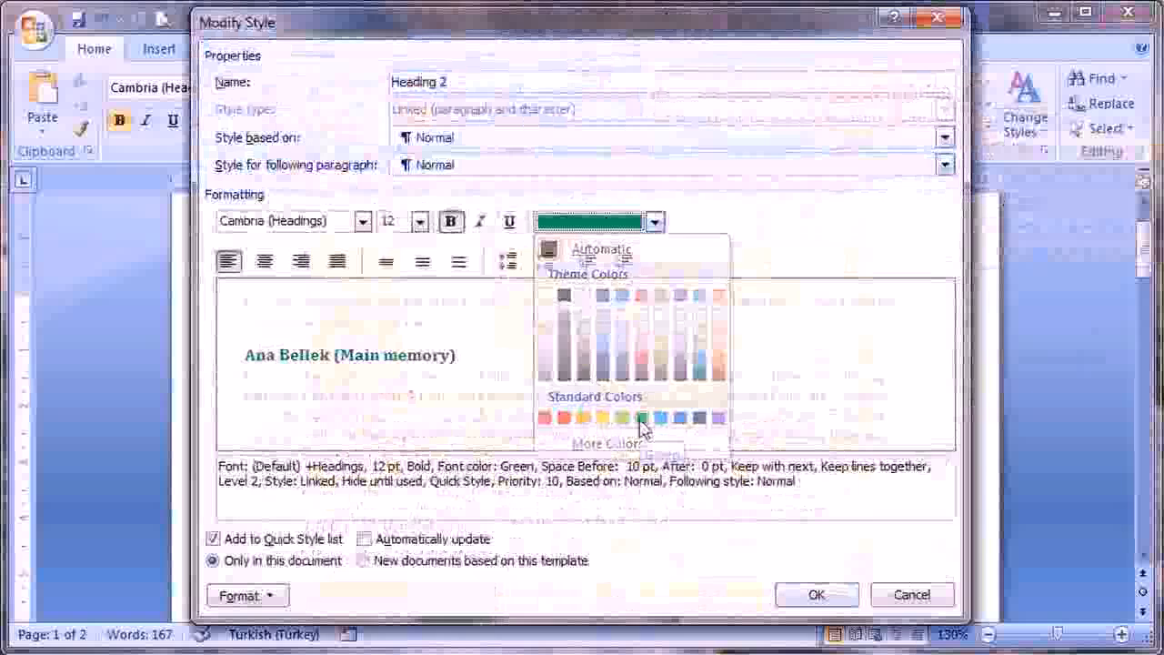
left_click(816, 594)
scroll(687, 484, "down", 10)
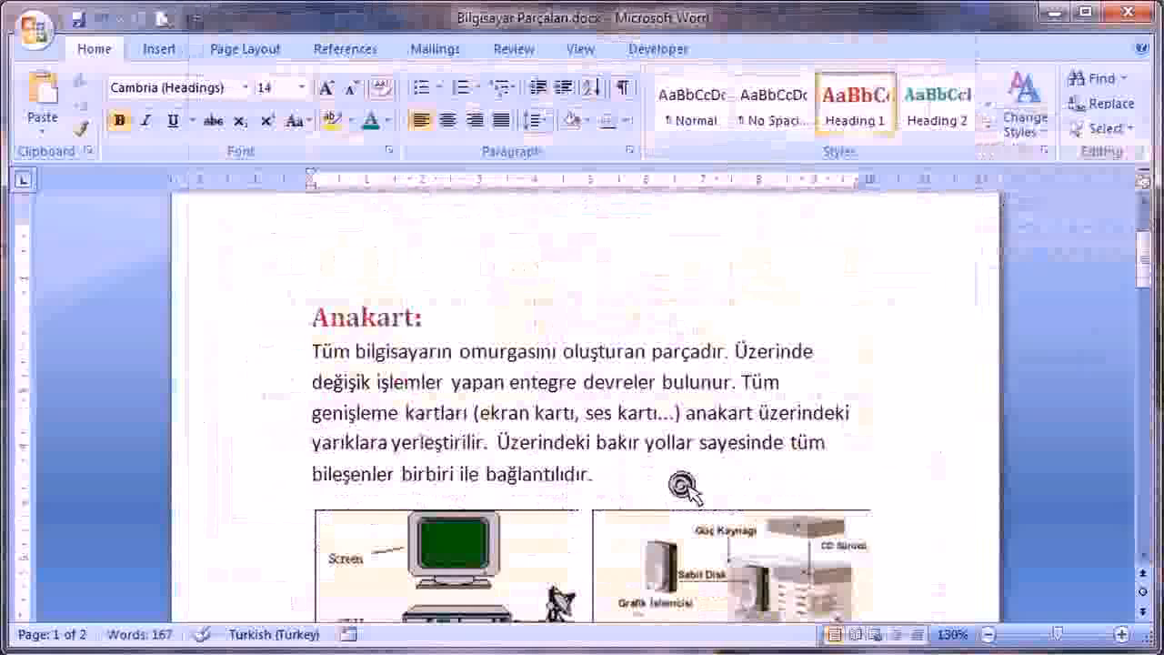
scroll(684, 489, "down", 6)
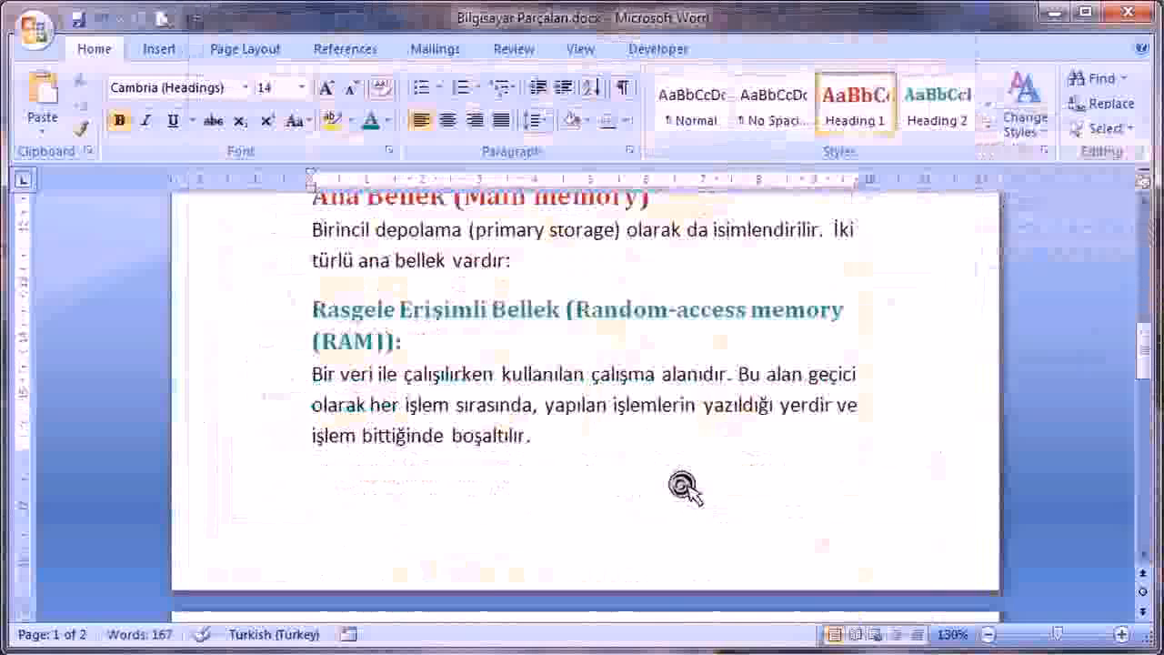
scroll(684, 488, "down", 2)
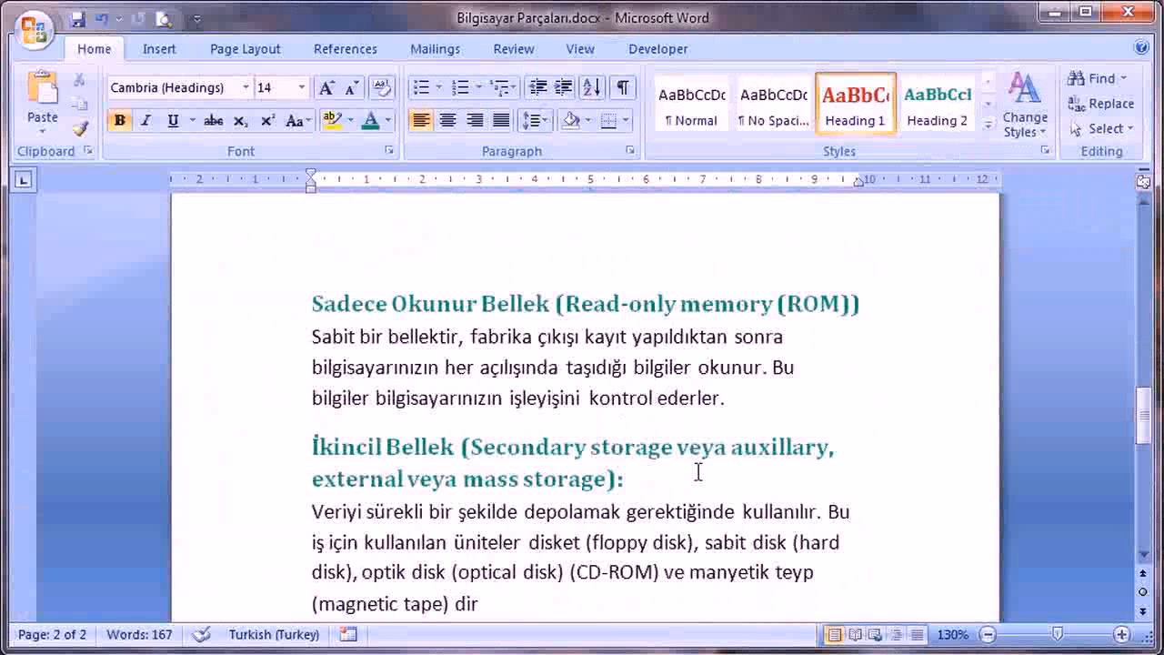
Modify the Normal style so that its font color is the darkest Accent 2 shade
scroll(697, 472, "up", 5)
left_click(397, 397)
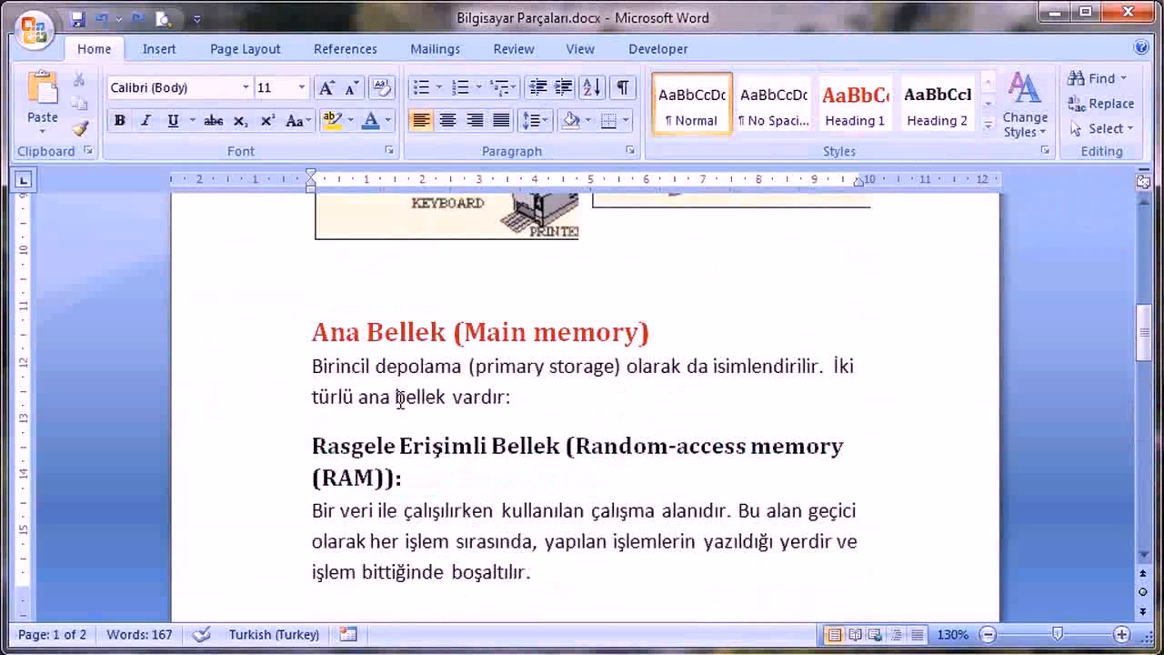
left_click_drag(378, 370, 394, 397)
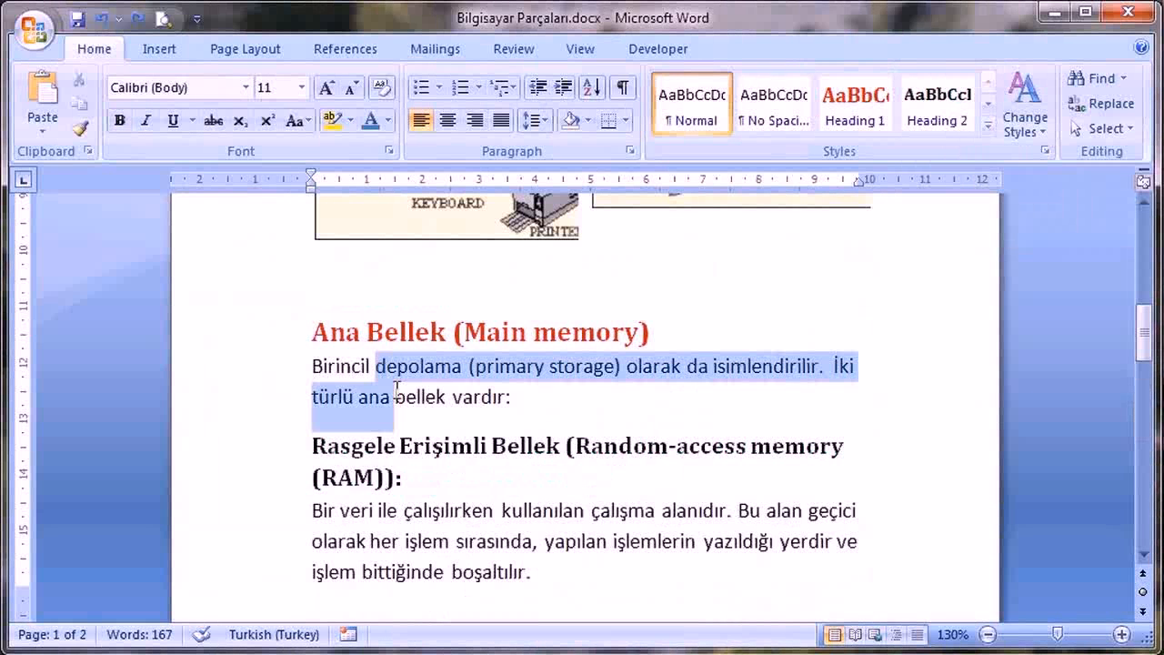
left_click(439, 394)
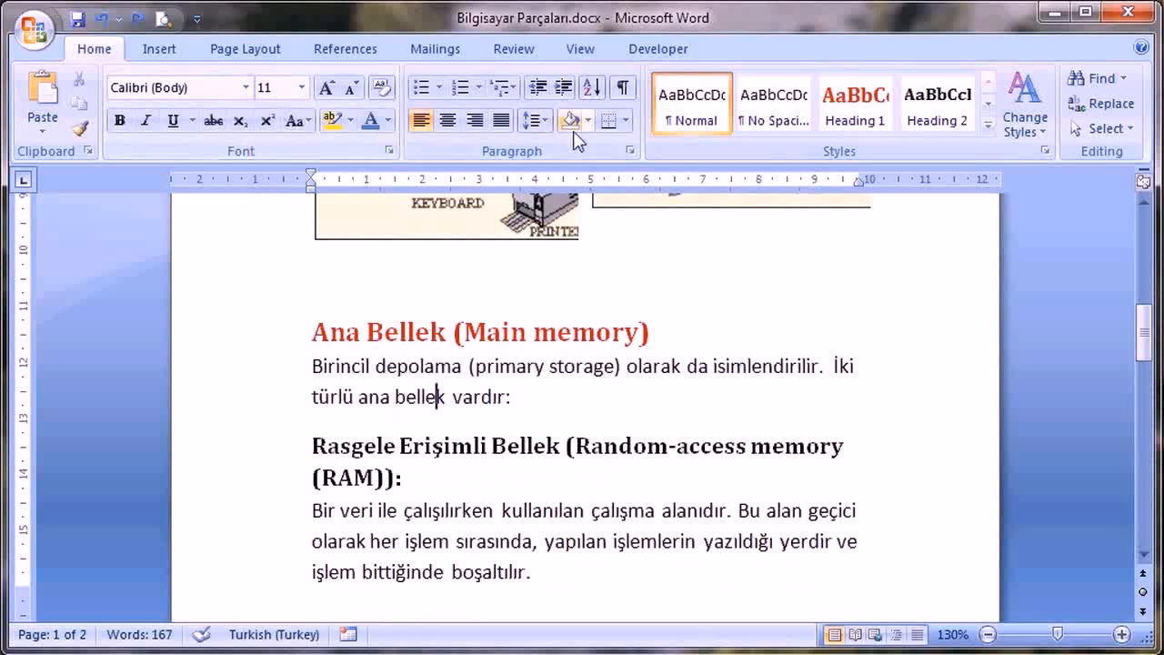
right_click(692, 106)
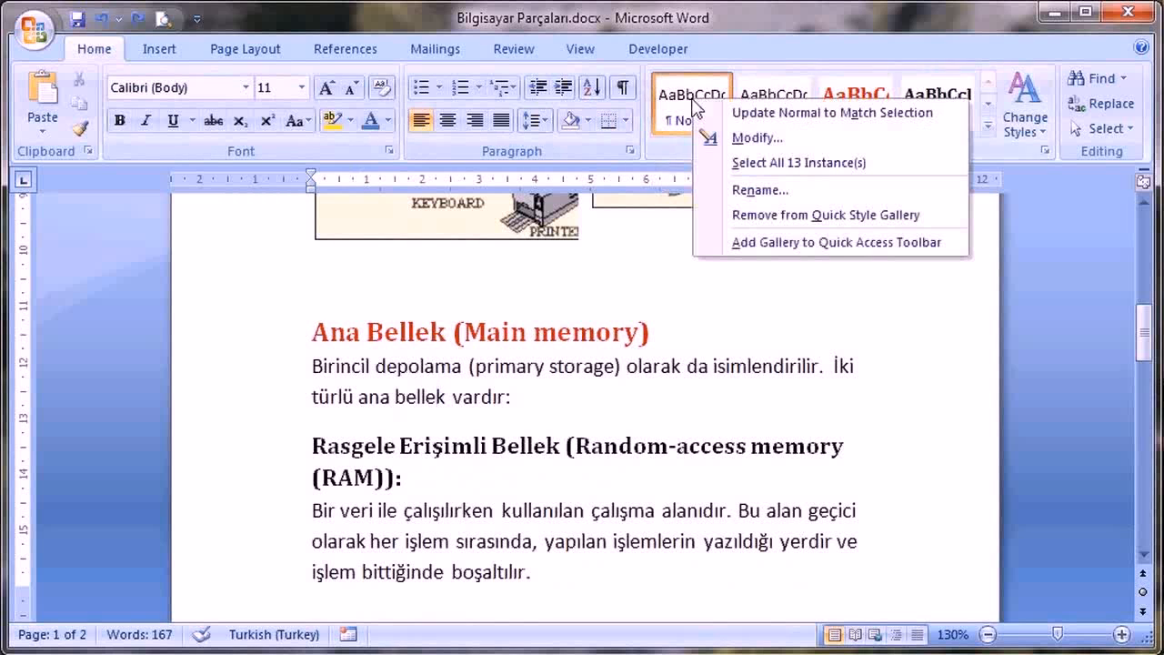
left_click(737, 138)
left_click(609, 227)
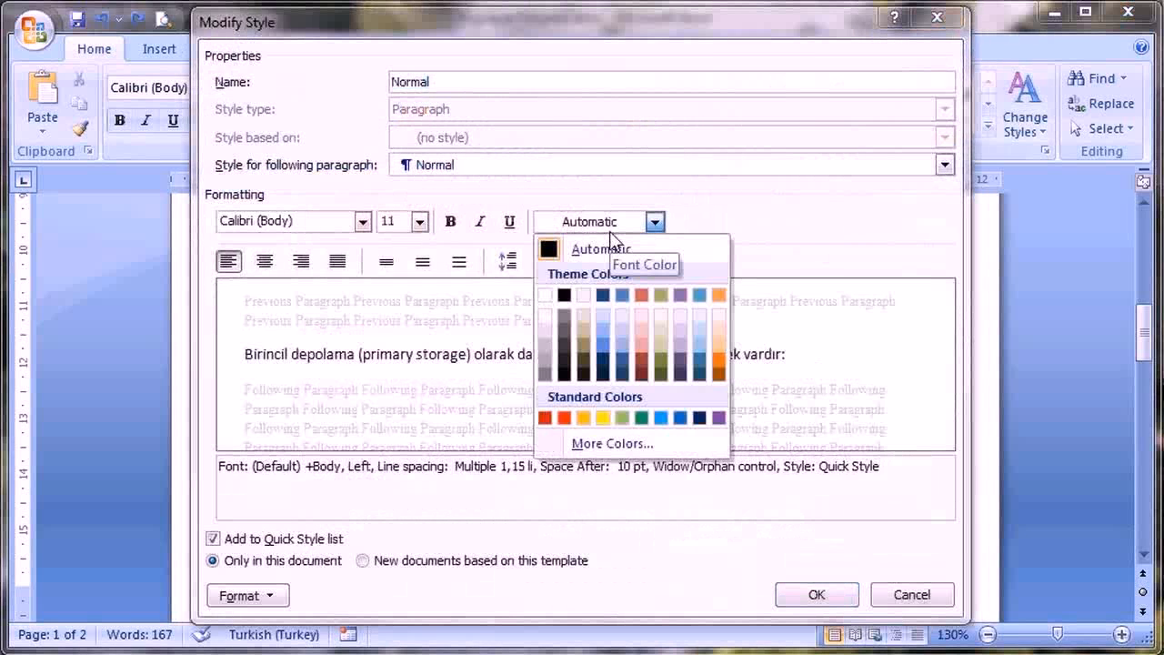
left_click(643, 374)
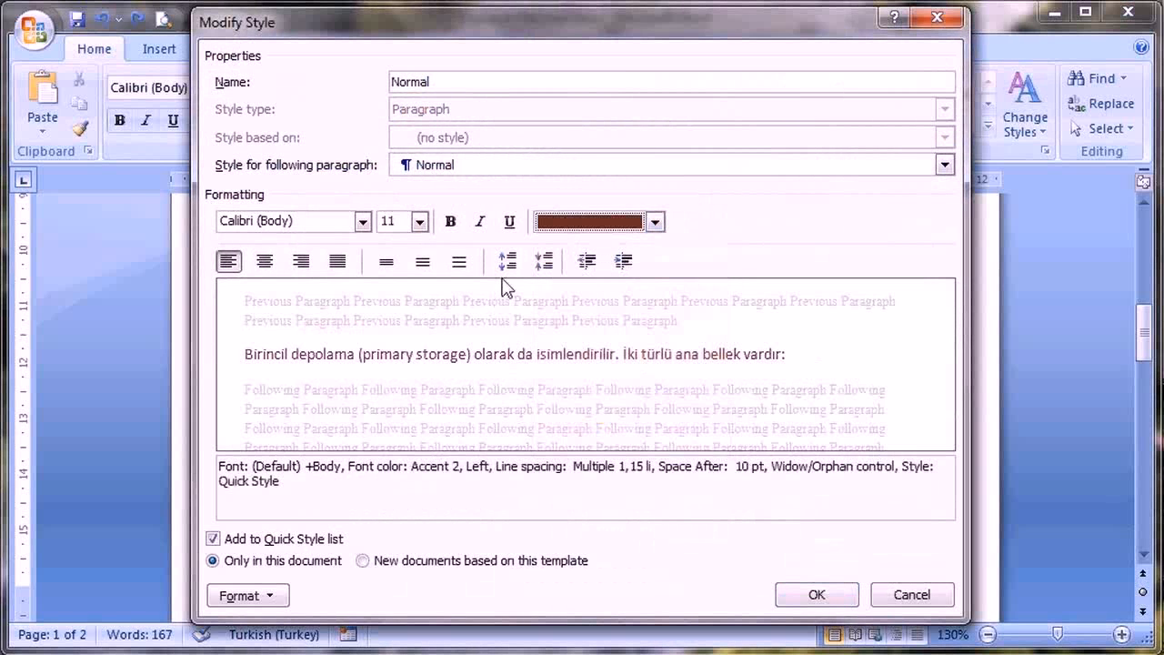
left_click(818, 591)
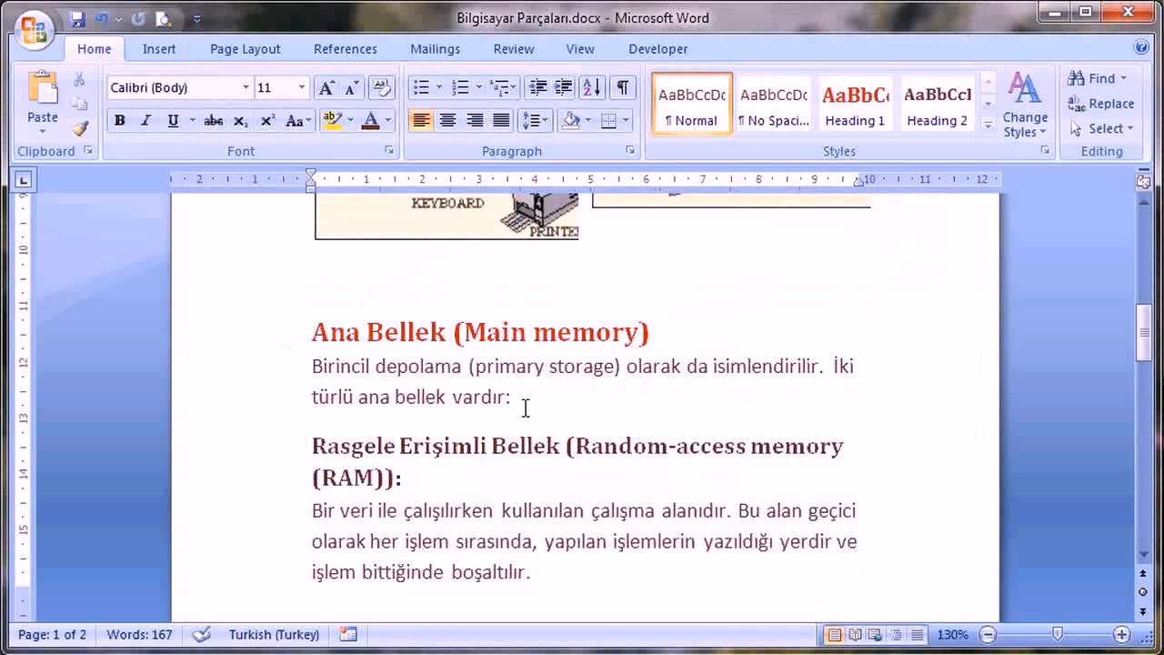
Insert the built-in Automatic Table 1 table of contents on the blank line above the "Anakart:" heading
left_click_drag(1143, 335, 1143, 227)
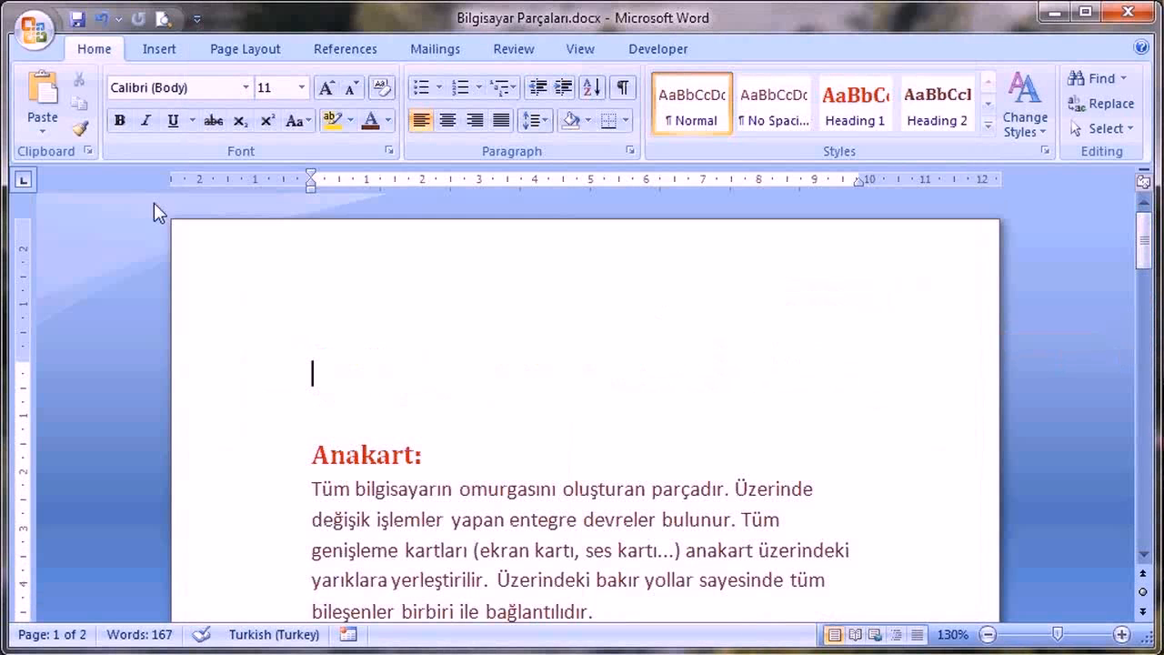
left_click(358, 56)
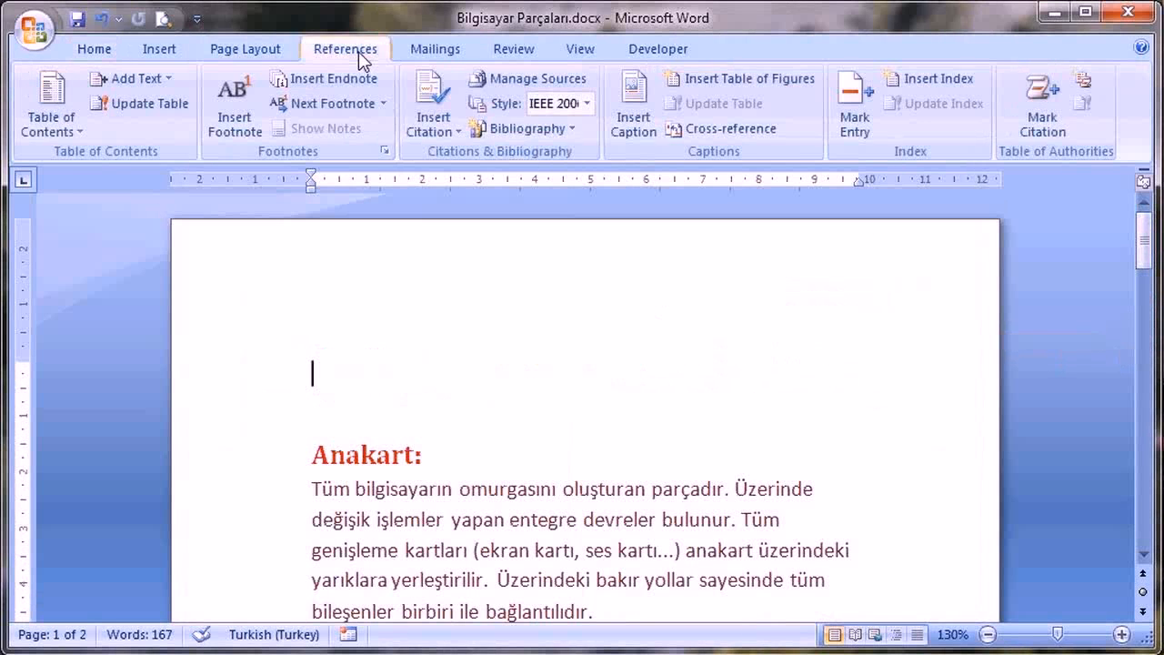
left_click(43, 118)
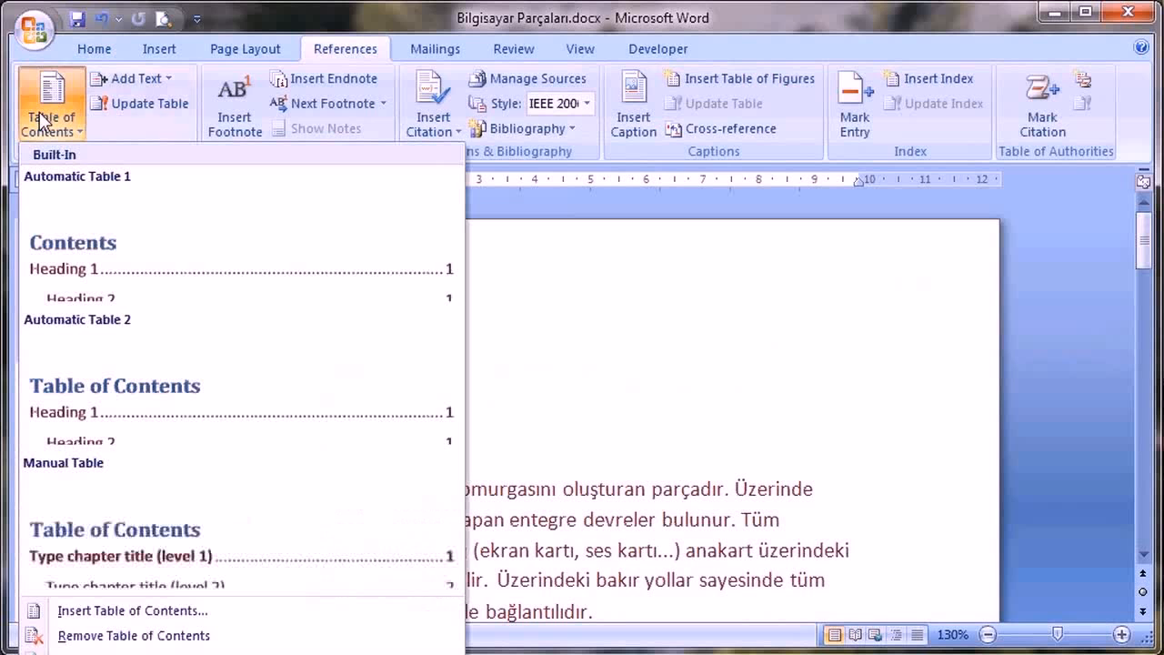
left_click(95, 249)
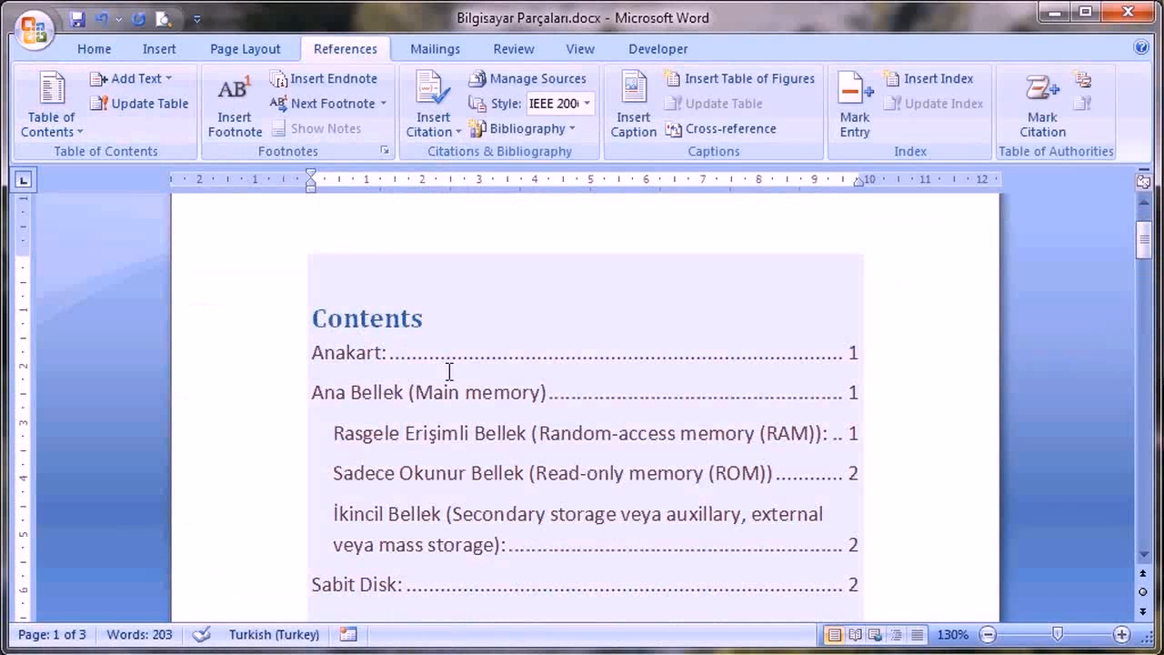
Update the entire table of contents, including its page numbers, and remove it from the document
left_click(522, 338)
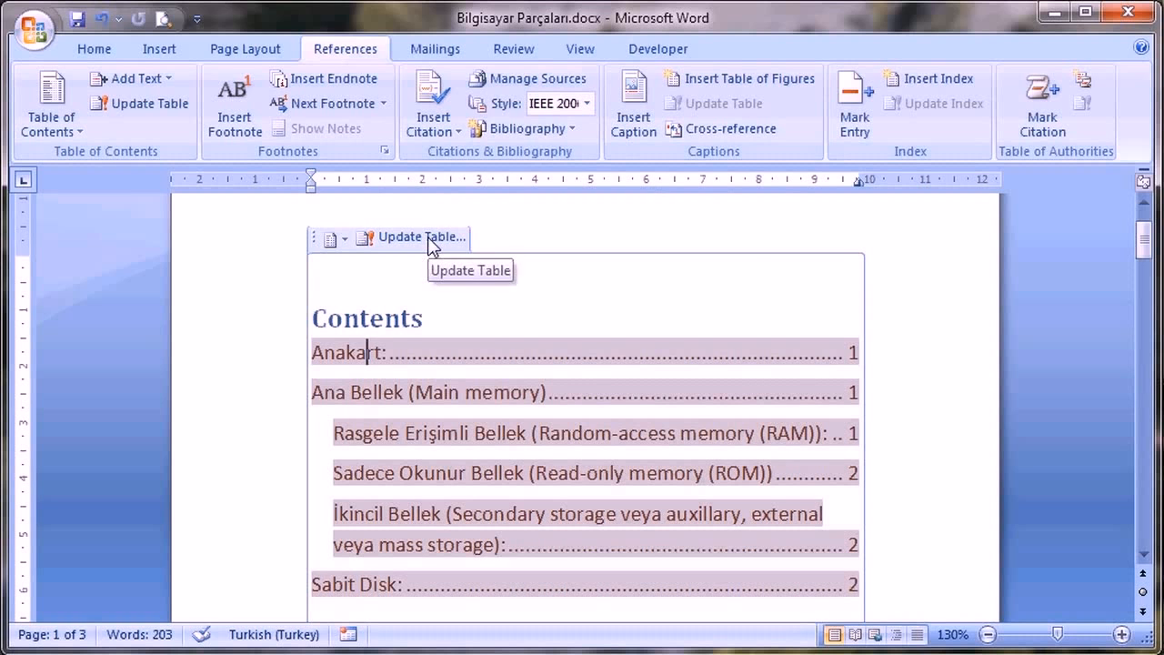
left_click(427, 240)
left_click(462, 337)
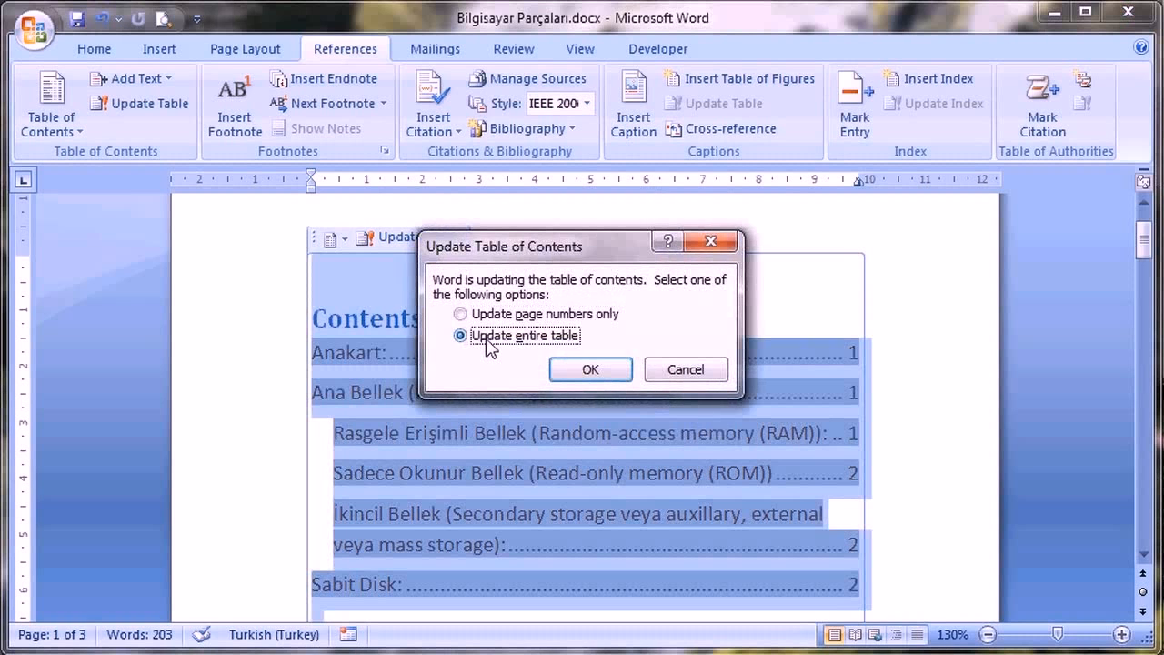
left_click(600, 369)
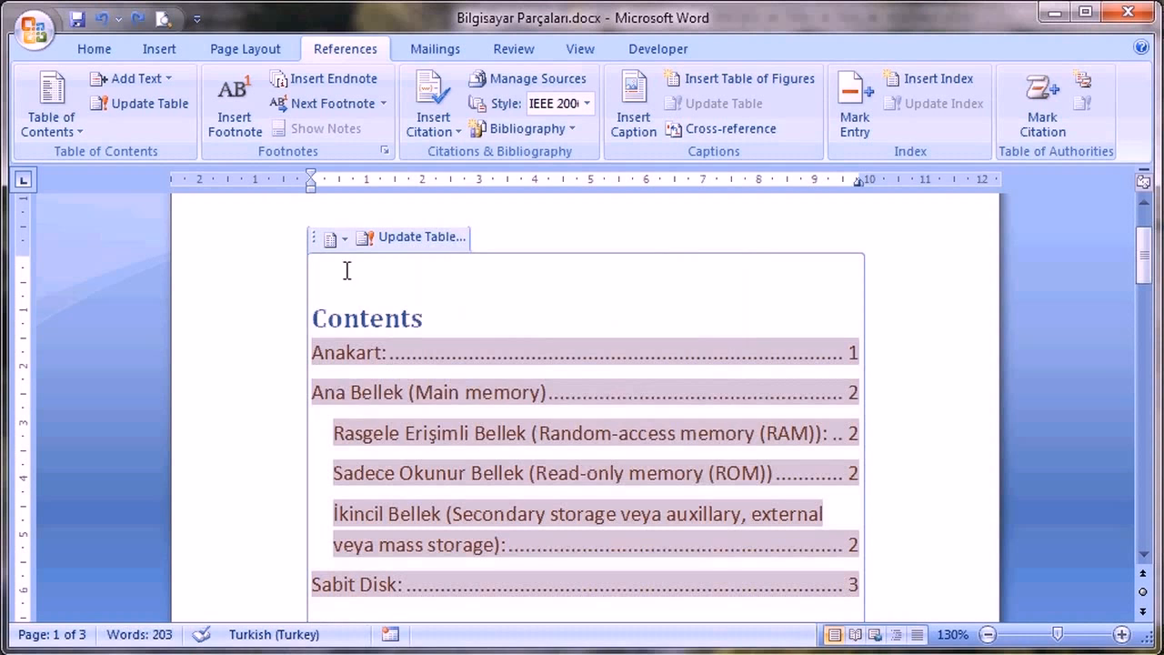
left_click(340, 239)
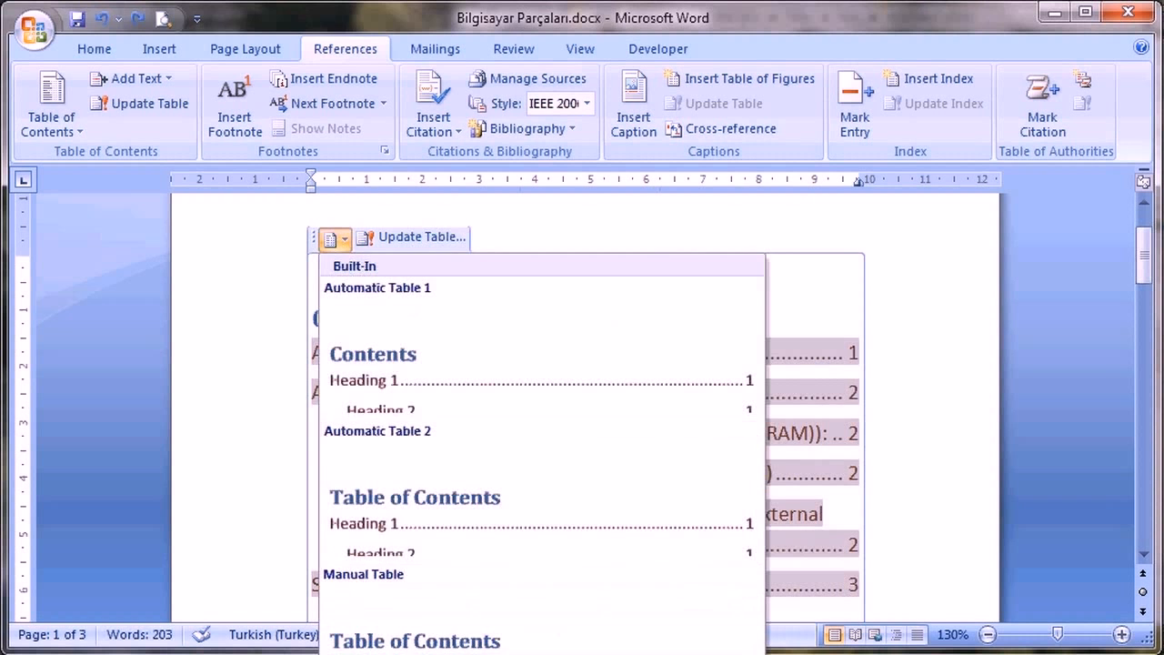
left_click(400, 653)
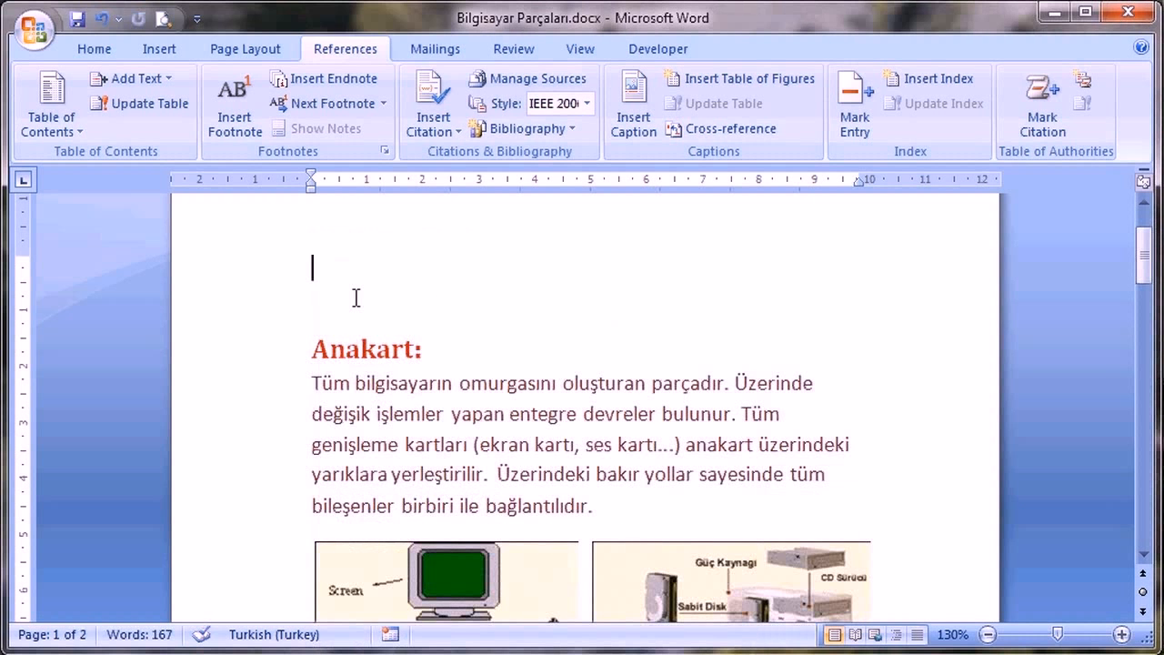
Open the custom table of contents settings and try switching page numbers and their right alignment off and back on
left_click(51, 111)
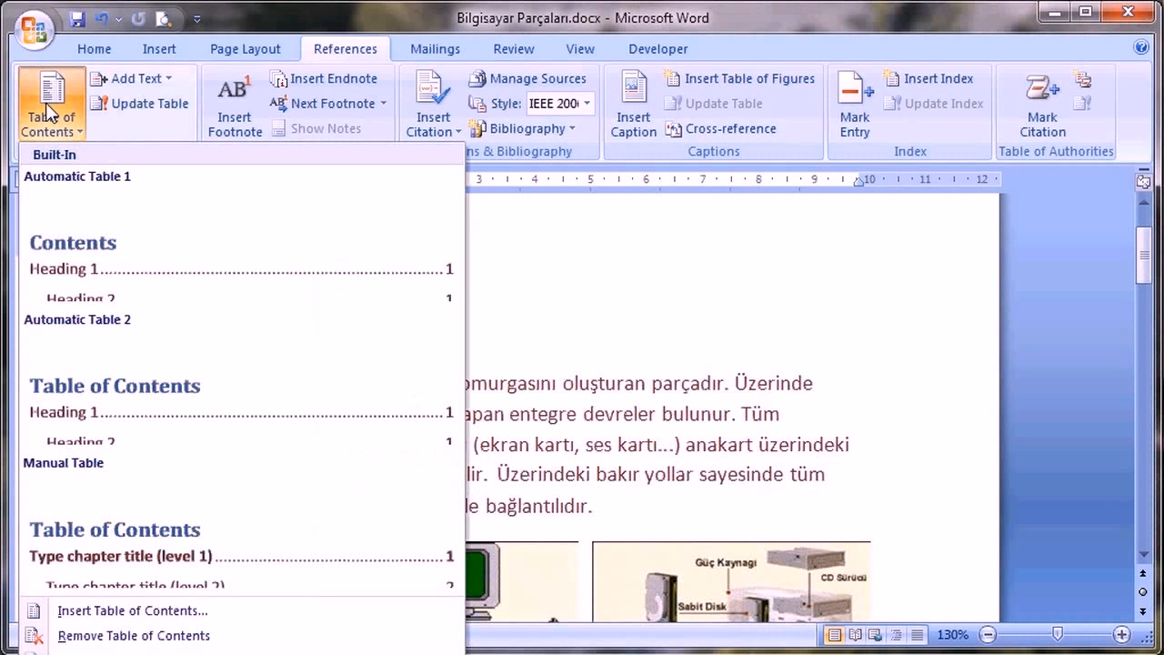
left_click(160, 613)
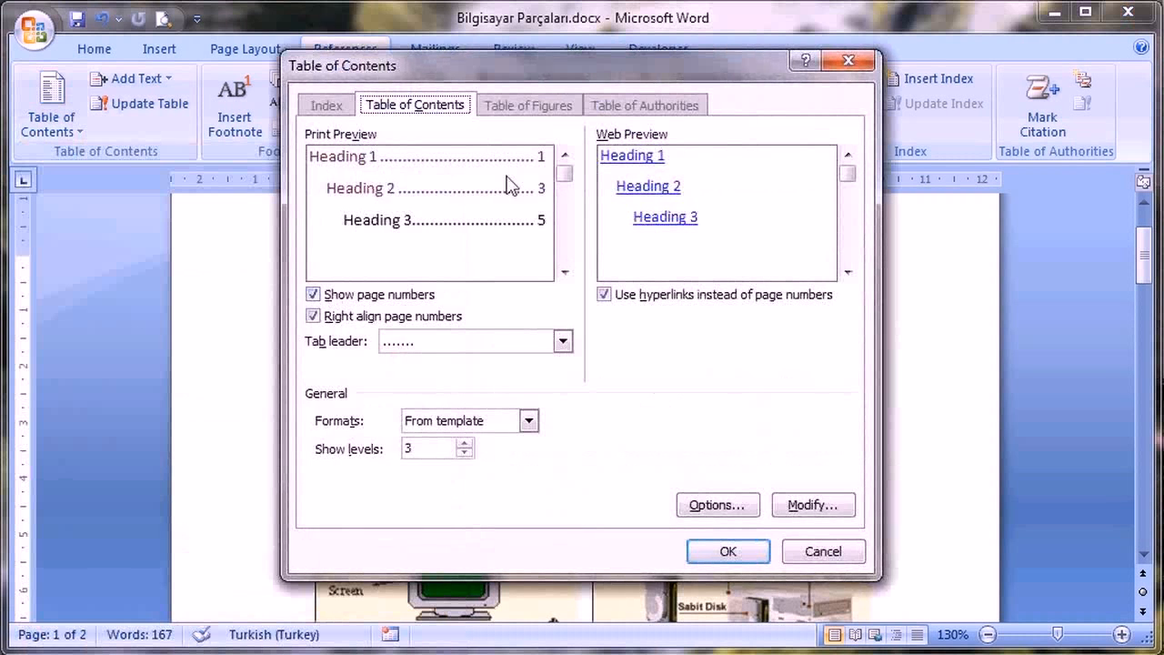
left_click(313, 295)
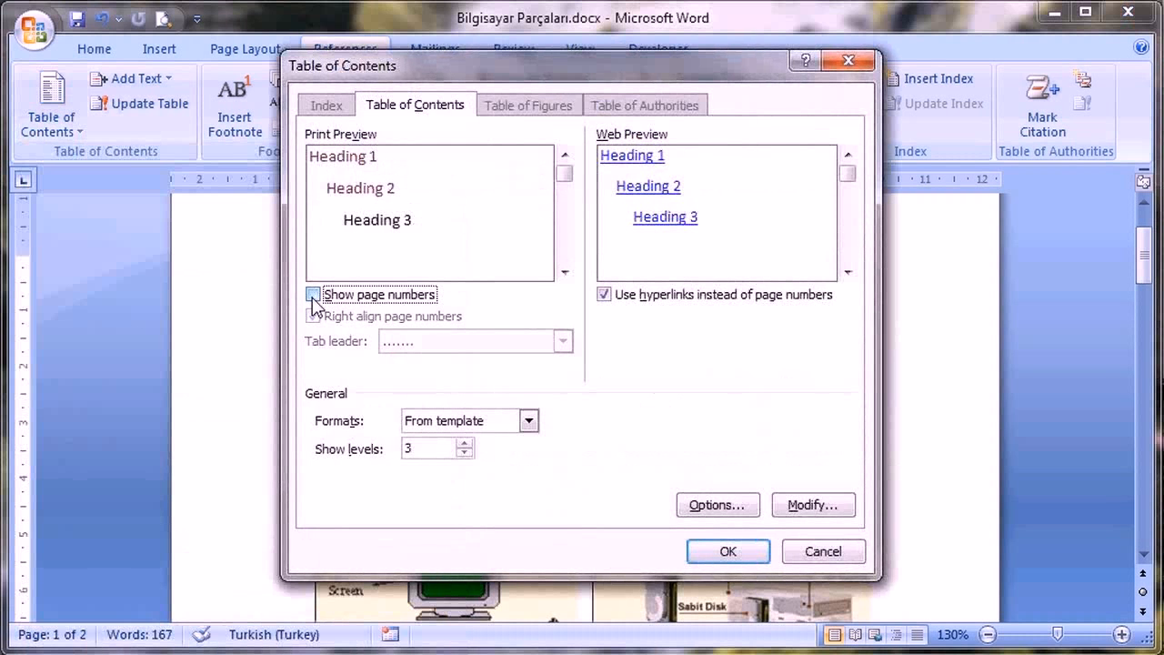
left_click(312, 295)
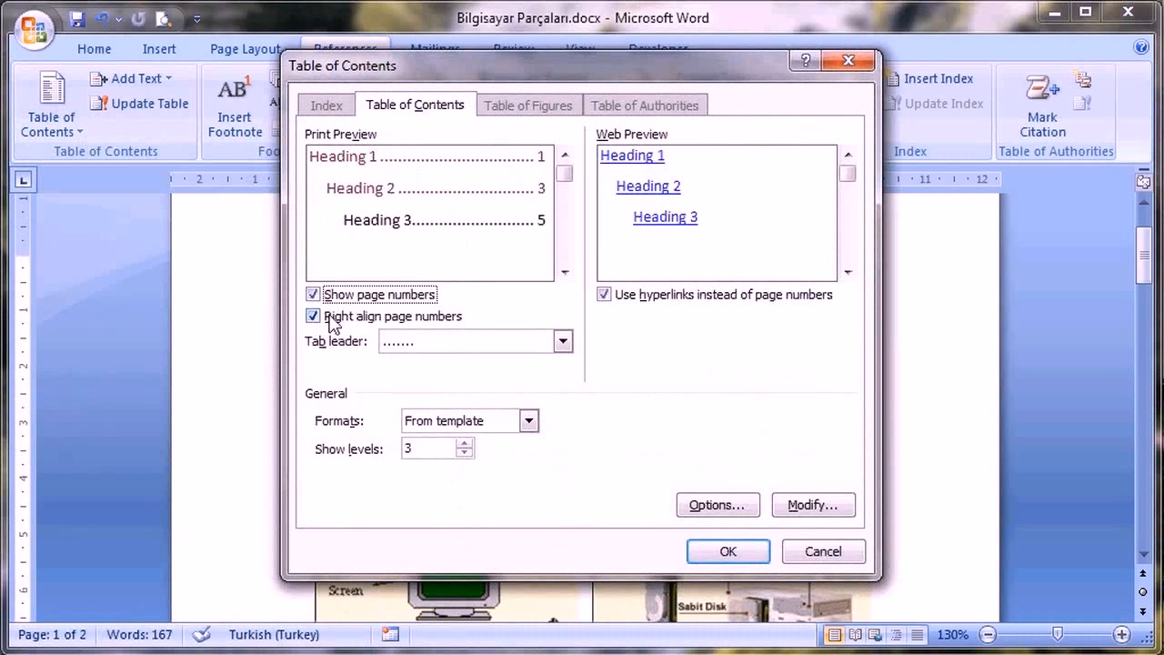
left_click(319, 328)
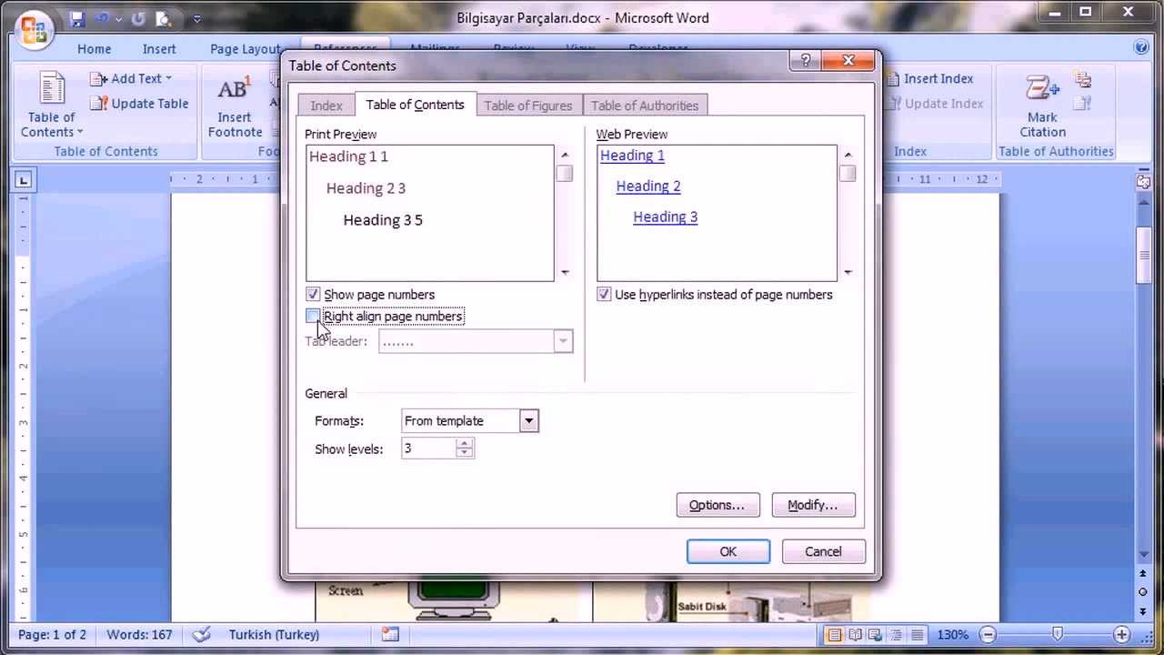
left_click(314, 316)
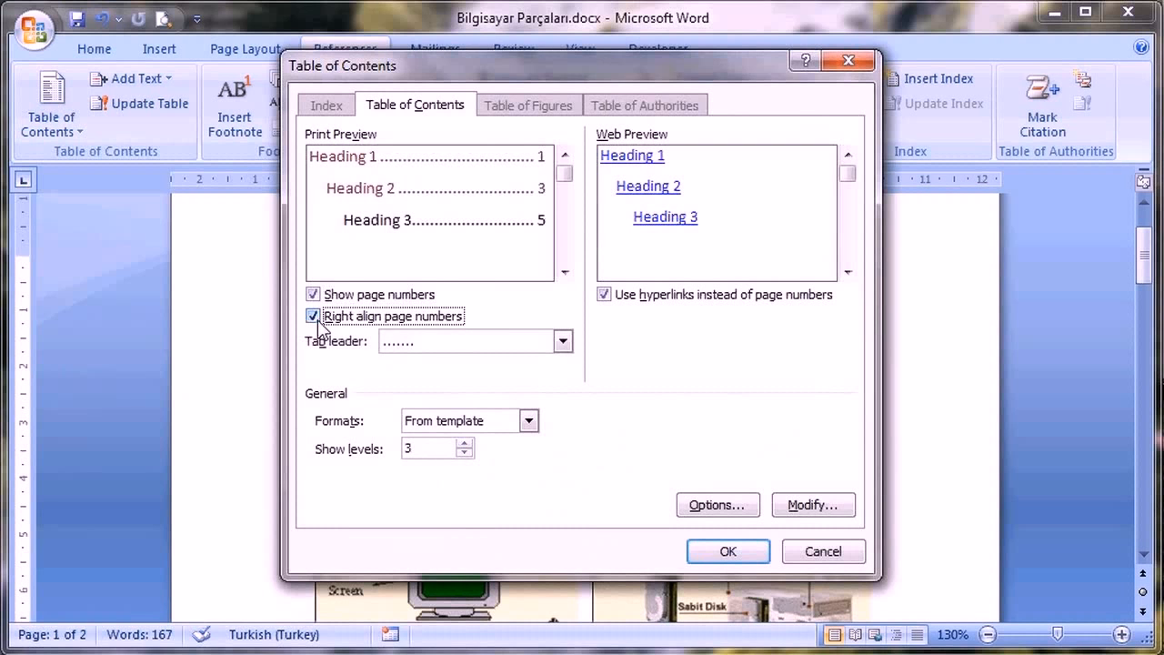
Try removing the table of contents tab leader, choosing a dashed leader, and disabling hyperlinks instead of page numbers
left_click(558, 338)
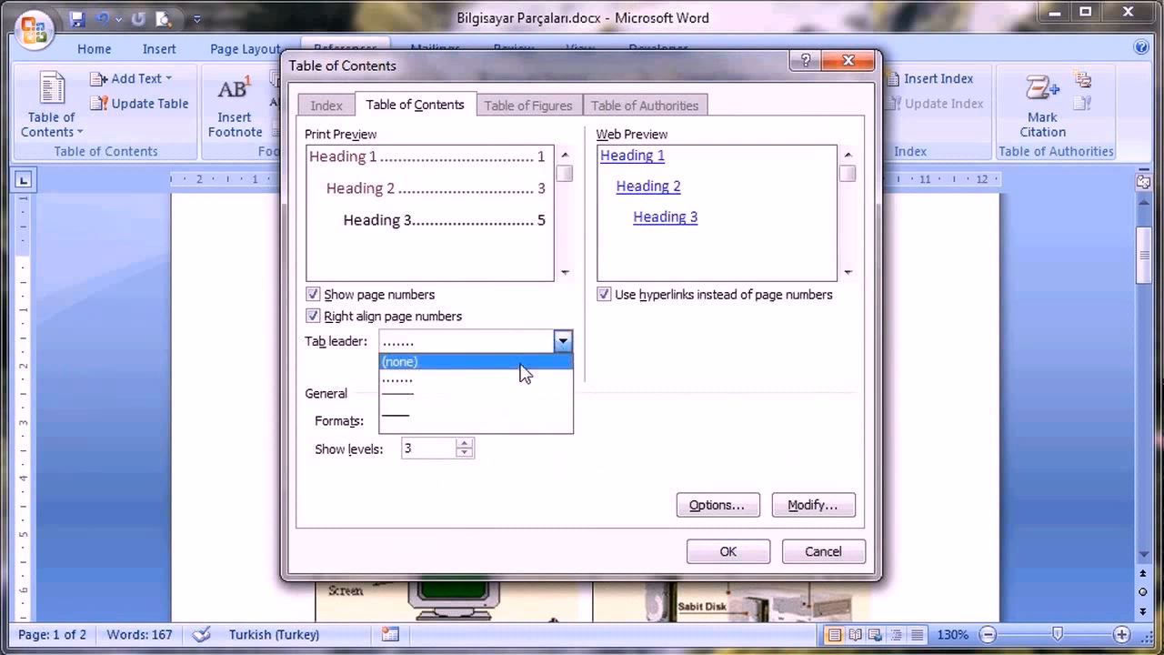
left_click(400, 361)
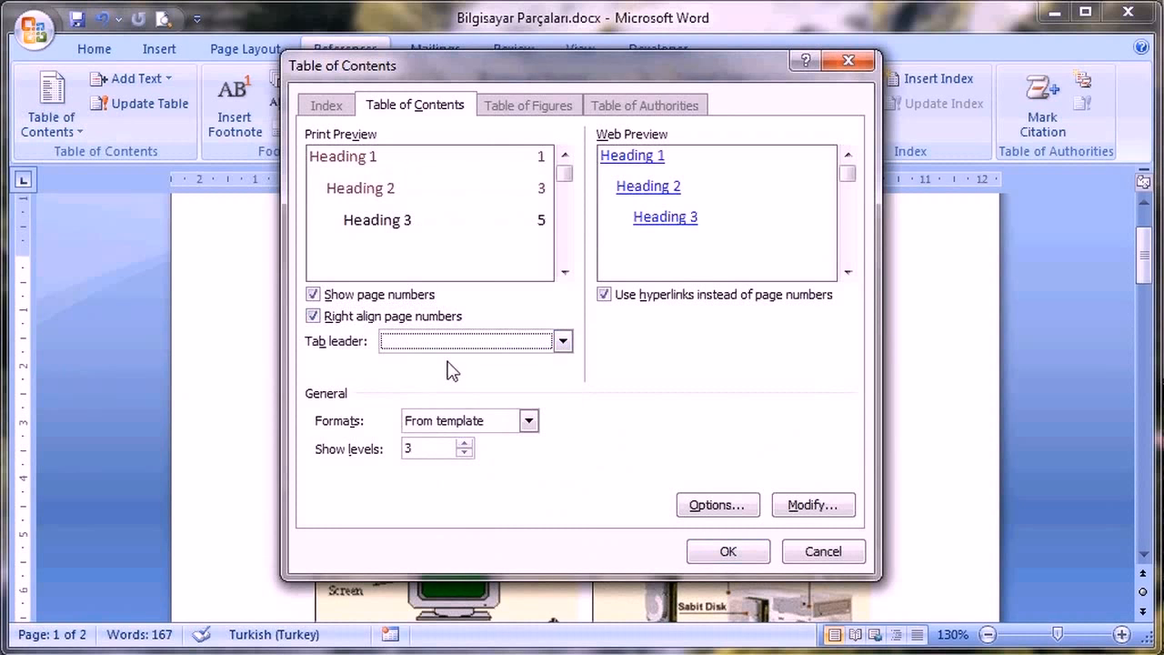
left_click(447, 347)
left_click(442, 397)
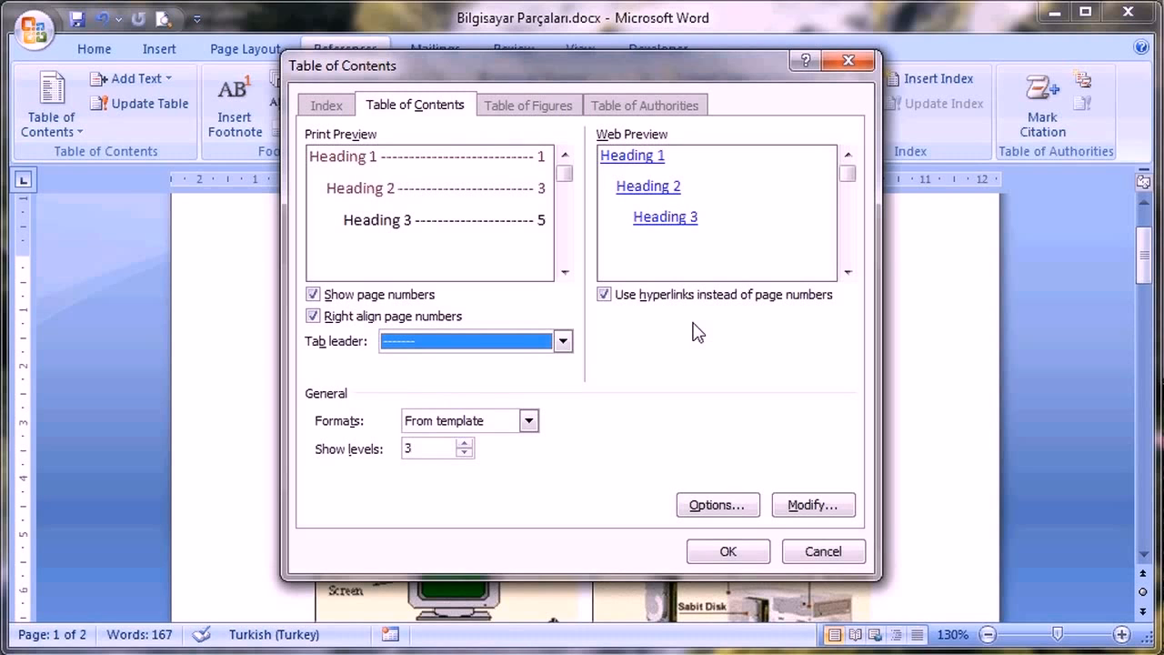
left_click(605, 296)
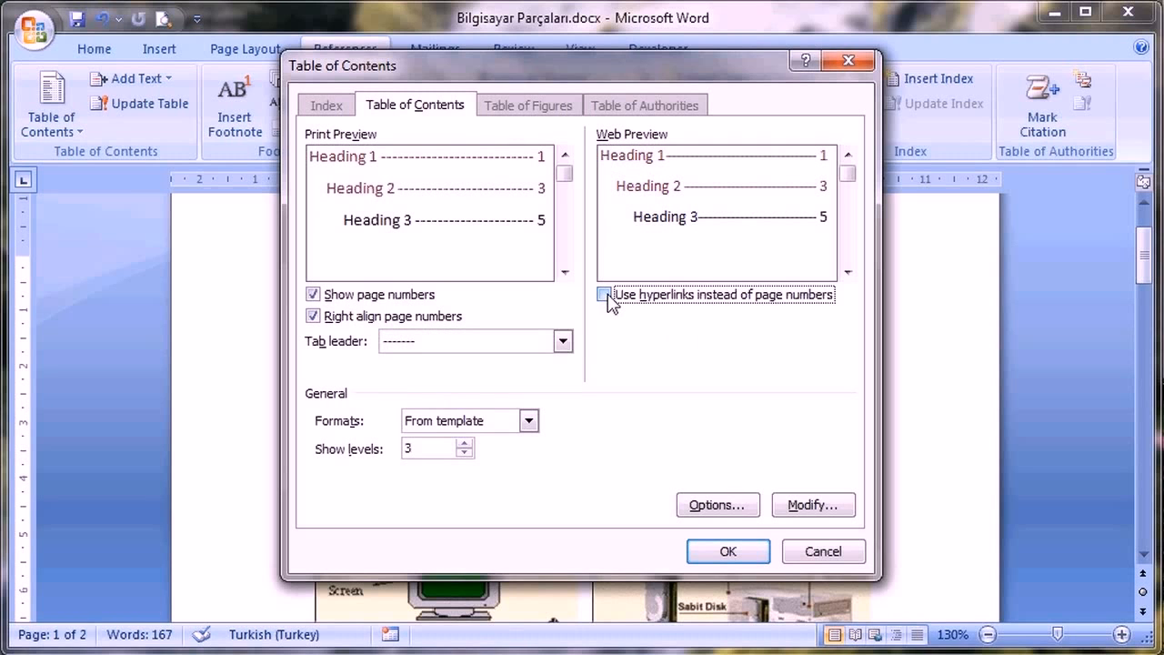
key("Tab")
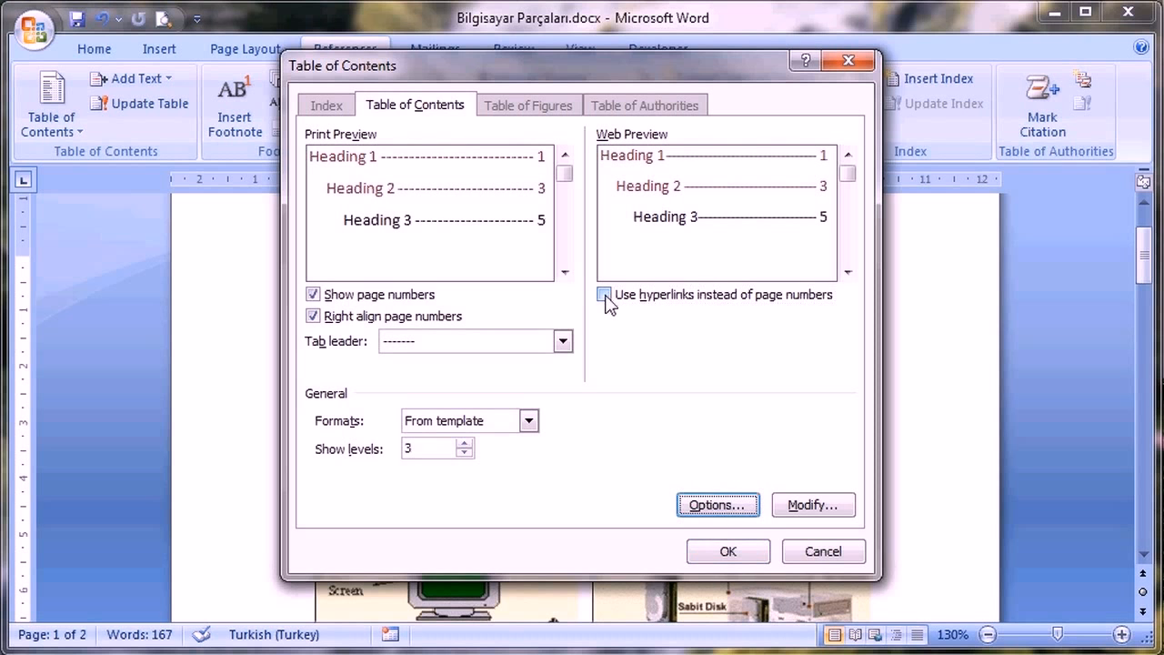
Examine which styles map to each table of contents level in the options, and discard the custom settings
left_click(736, 516)
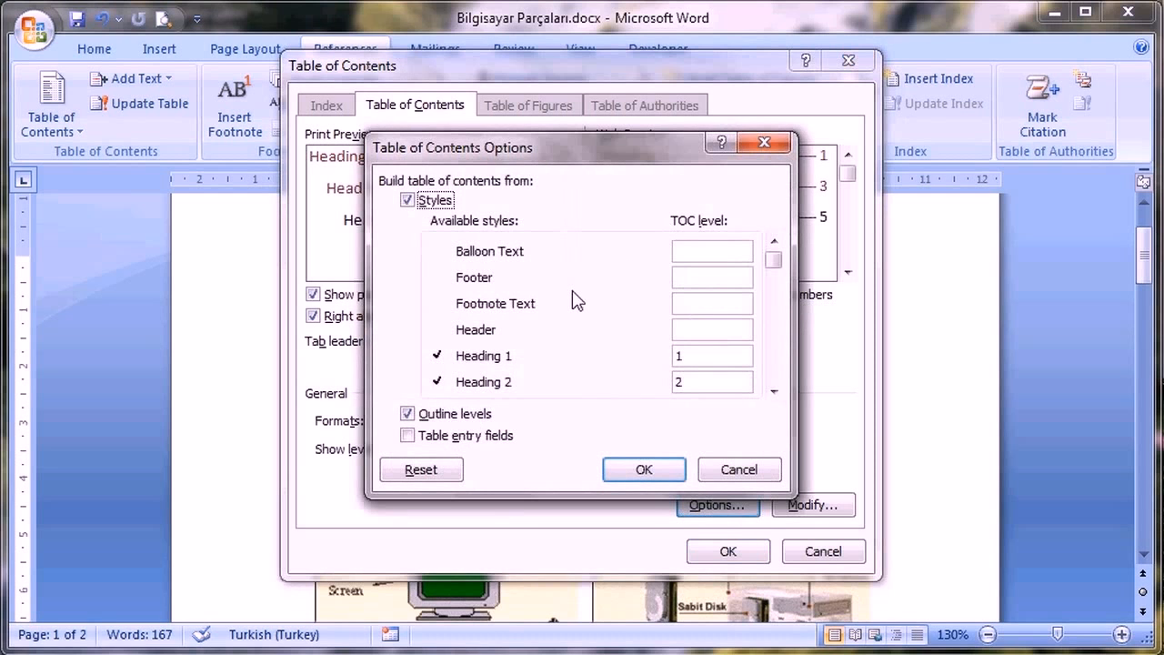
left_click(775, 393)
double_click(775, 393)
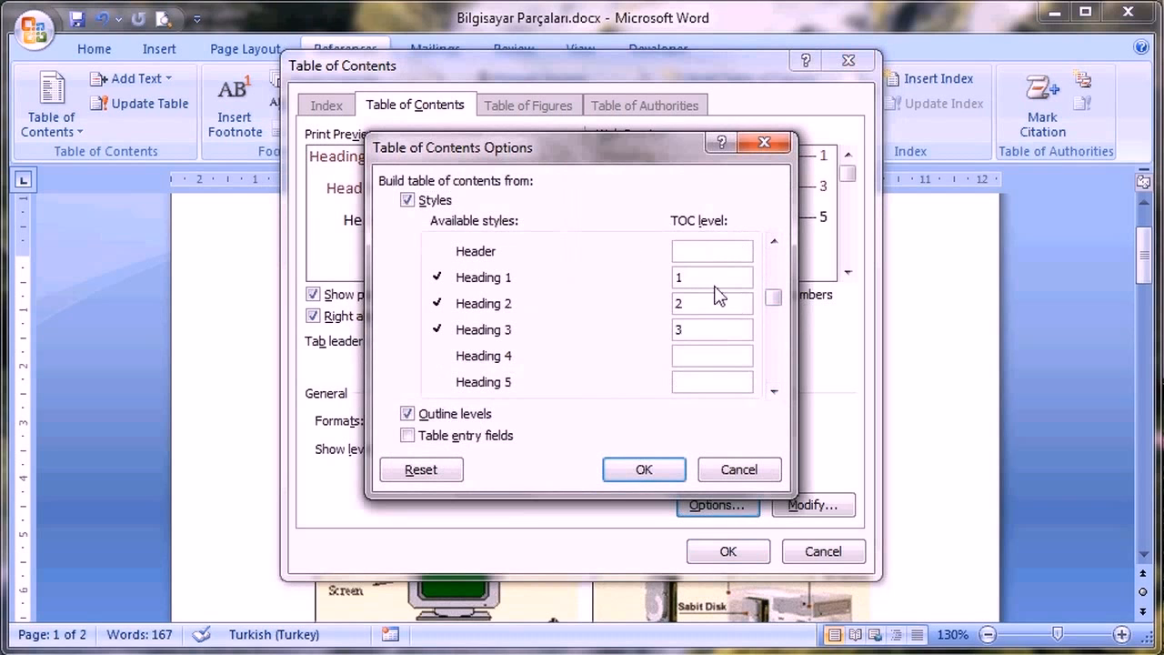
left_click_drag(690, 277, 675, 286)
left_click(682, 356)
scroll(700, 446, "up", 1)
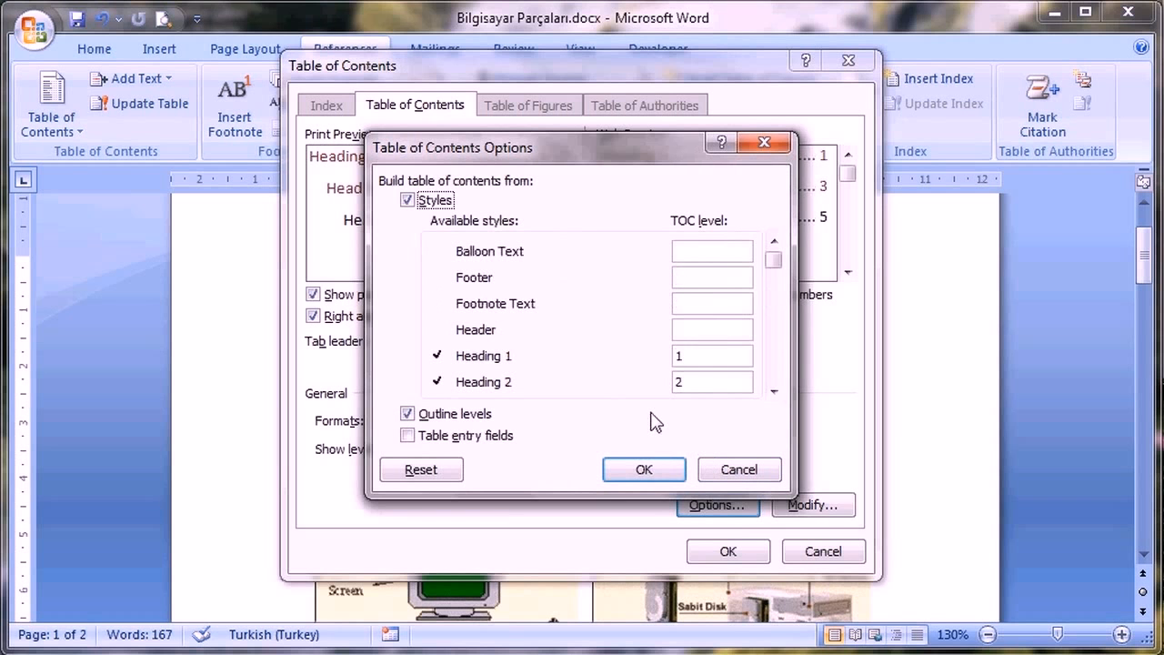
left_click(740, 470)
left_click(791, 554)
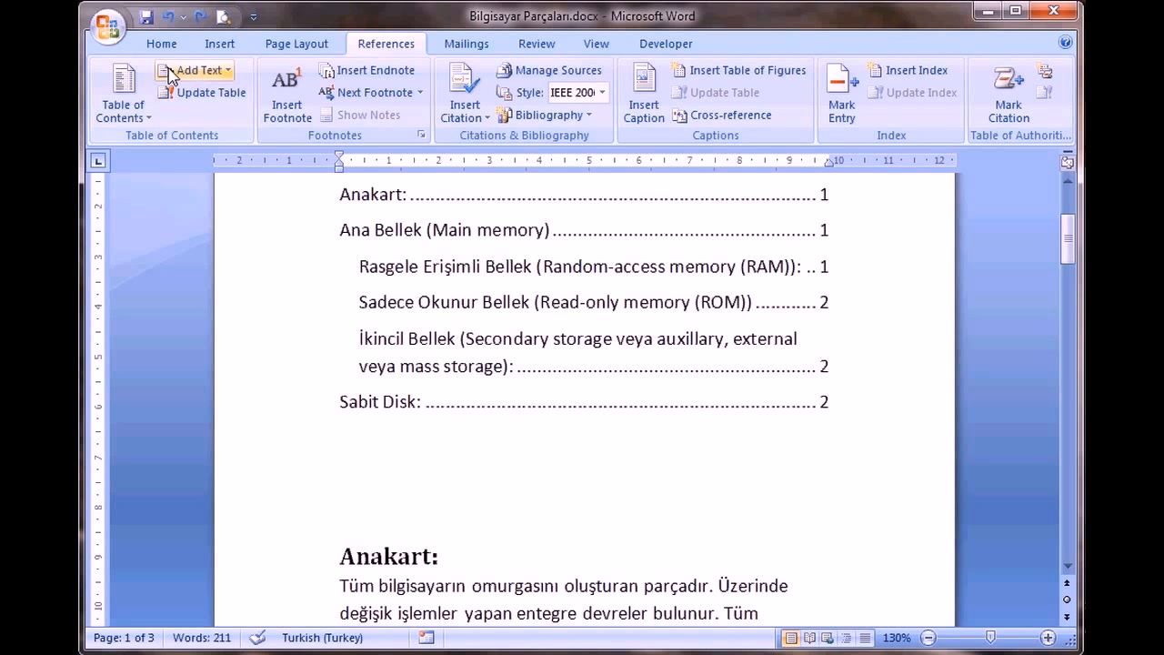
Insert a page break between the table of contents and the "Anakart:" heading
left_click(232, 48)
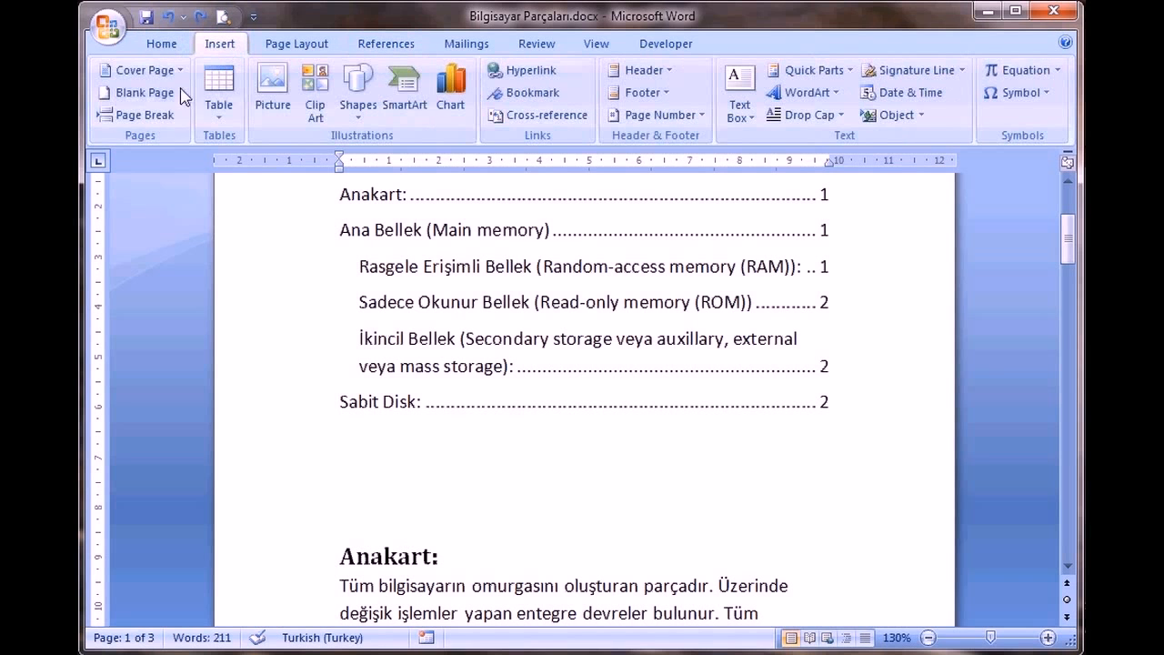
left_click(137, 115)
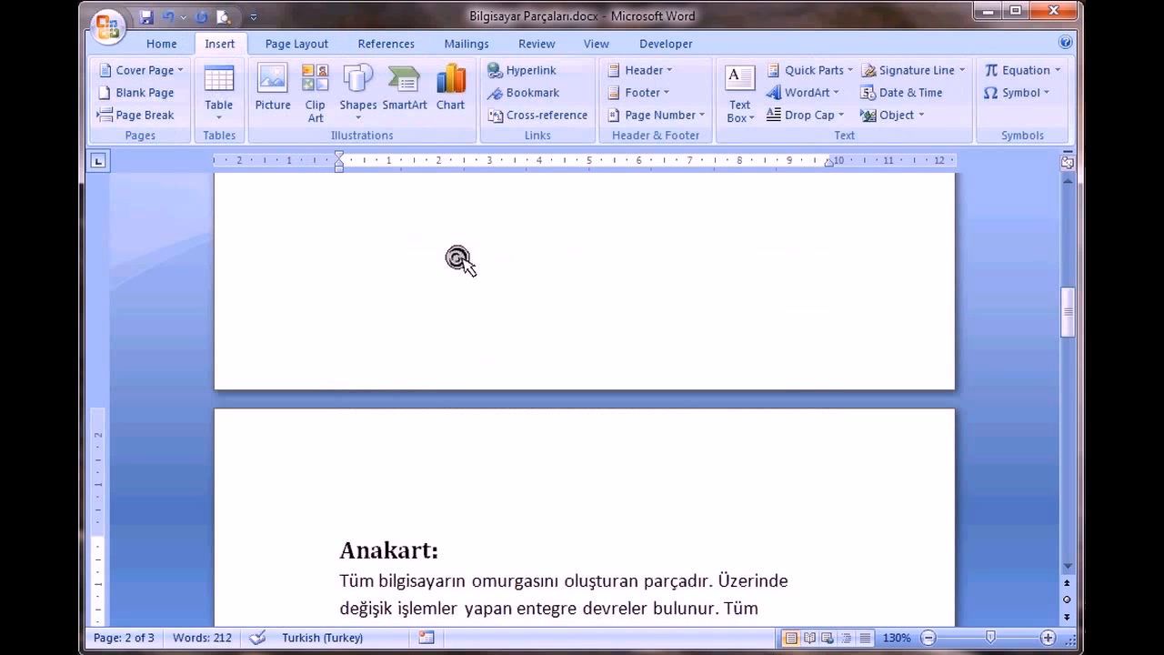
scroll(457, 256, "up", 10)
scroll(458, 257, "up", 3)
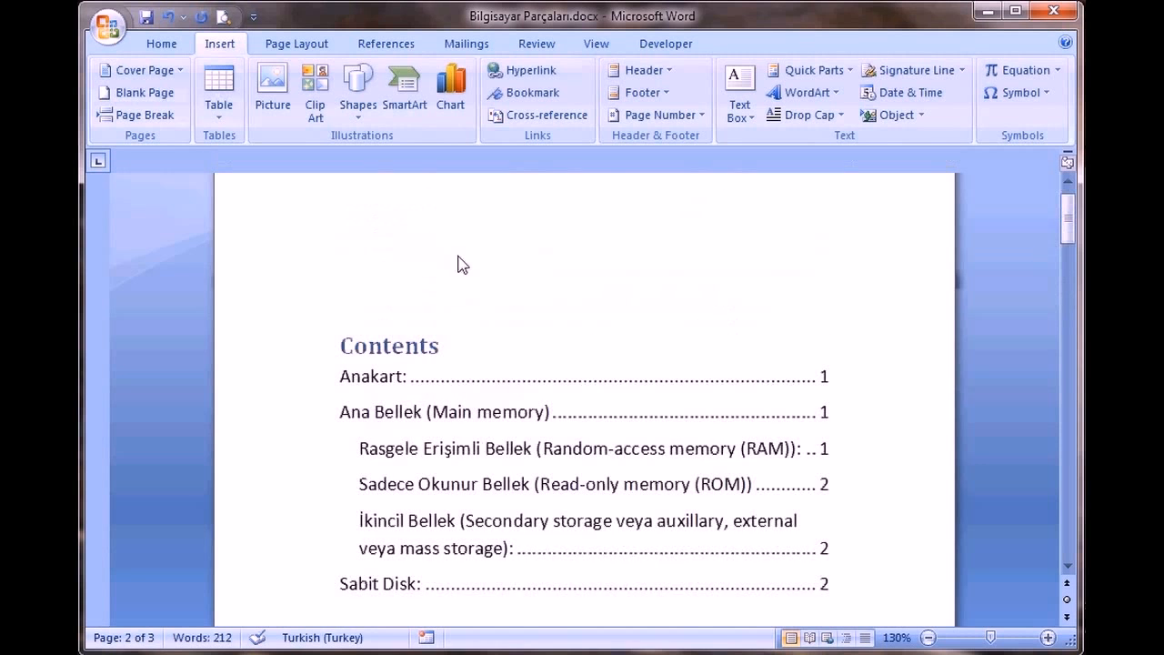
Insert a built-in cover page with company, title and subtitle fields, and set its company name to KTMÜ
left_click(163, 70)
left_click(172, 374)
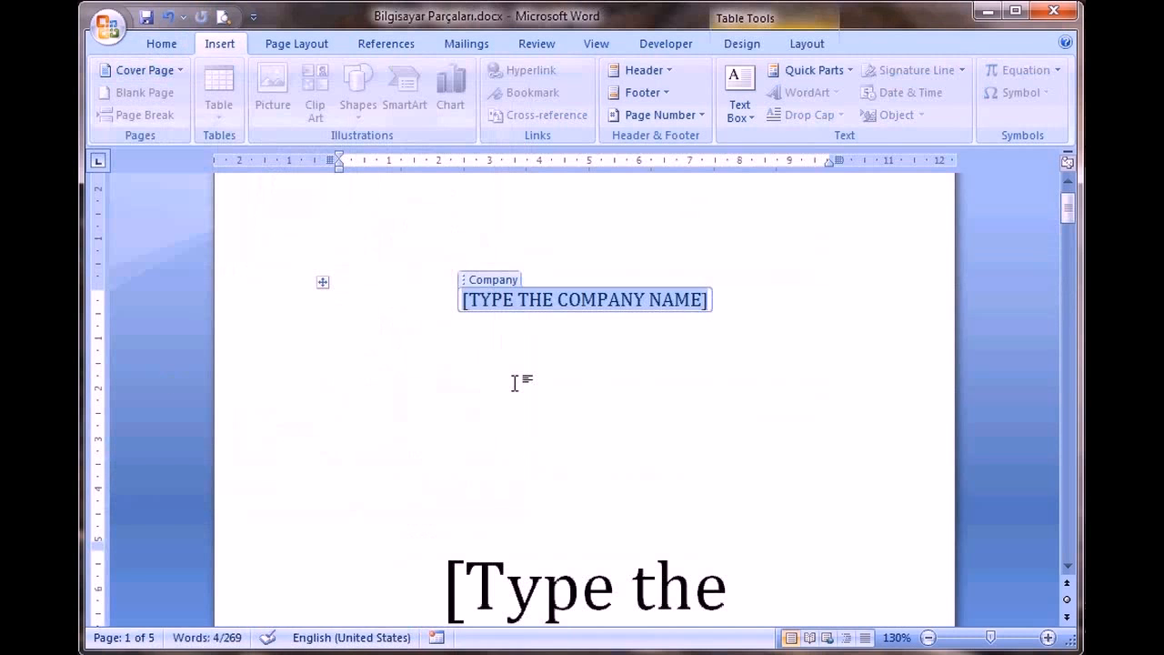
type("K")
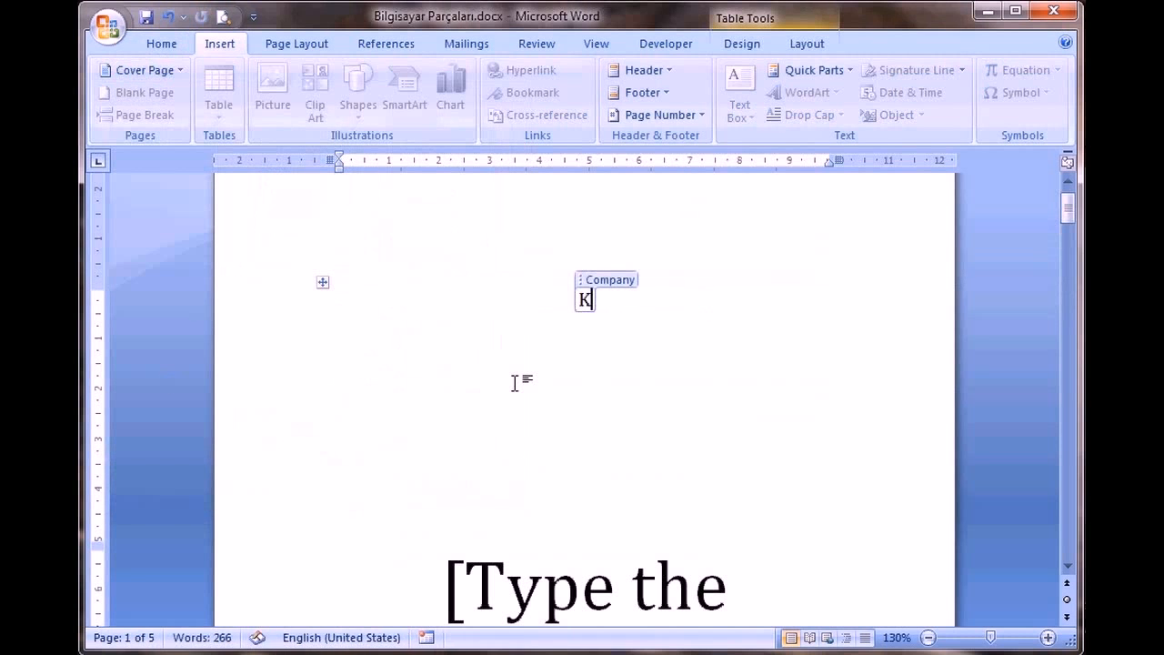
type("TMÜ")
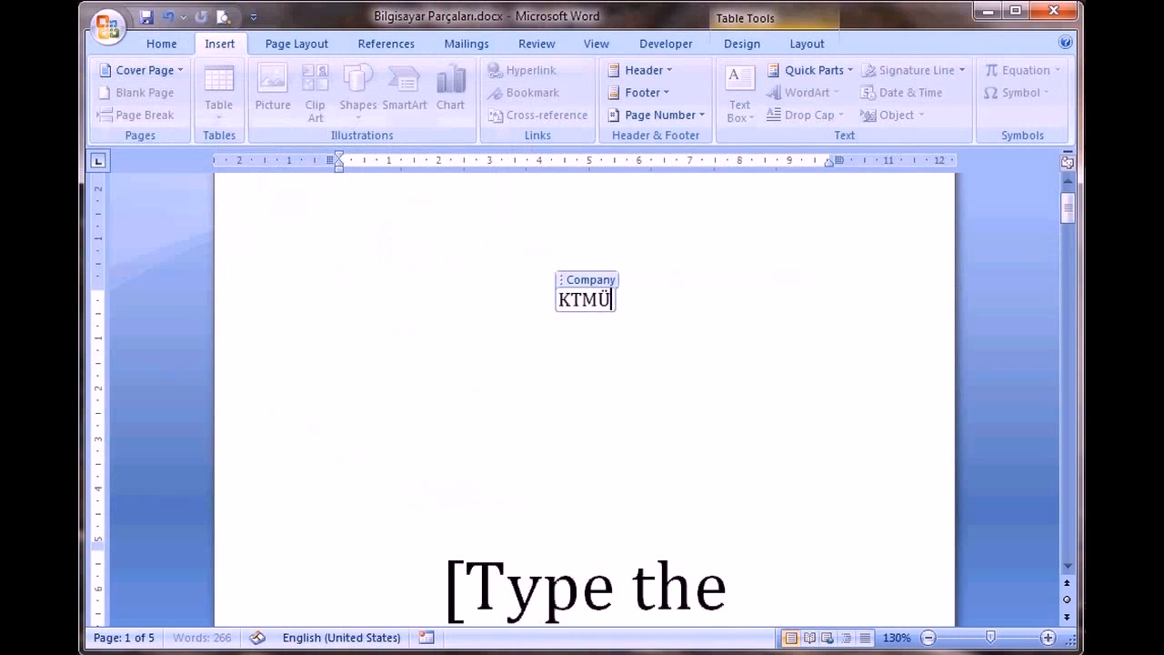
Set the cover page's document title to "Bilgisayar Donanımı"
left_click(543, 589)
scroll(543, 589, "down", 2)
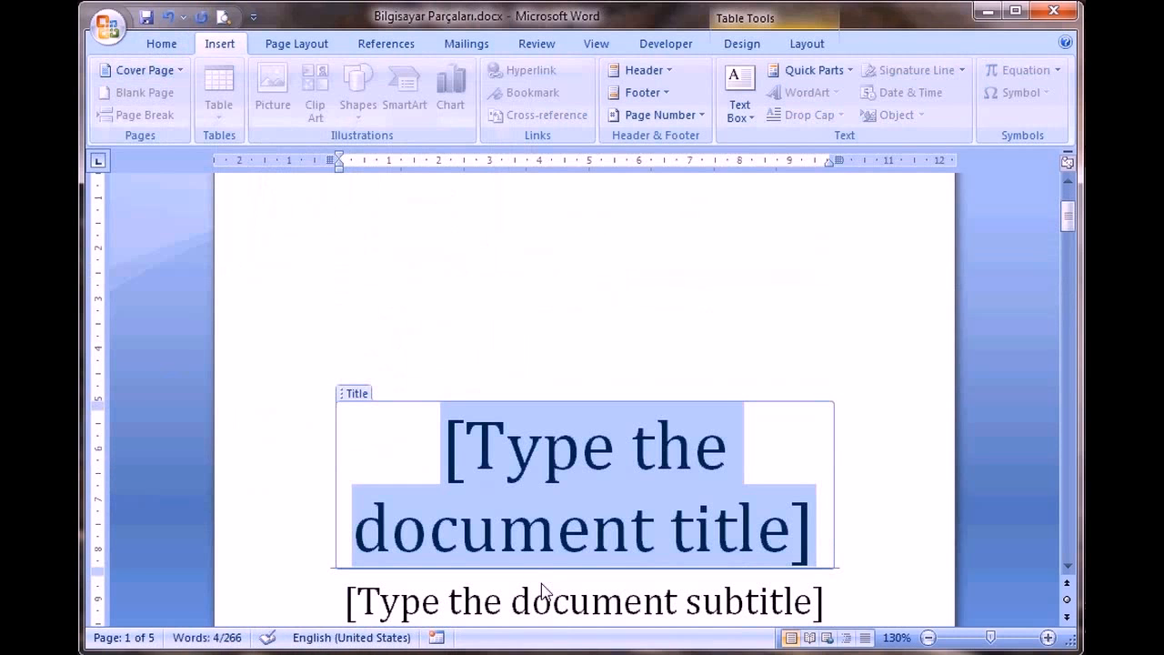
type("B")
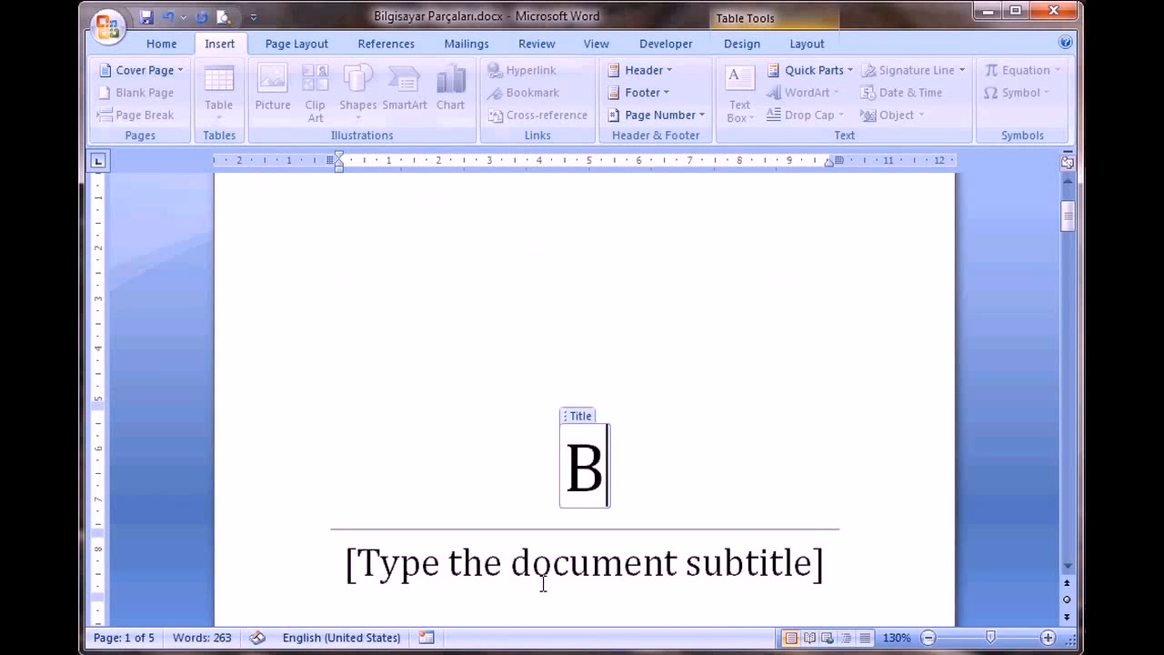
type("ilgisa")
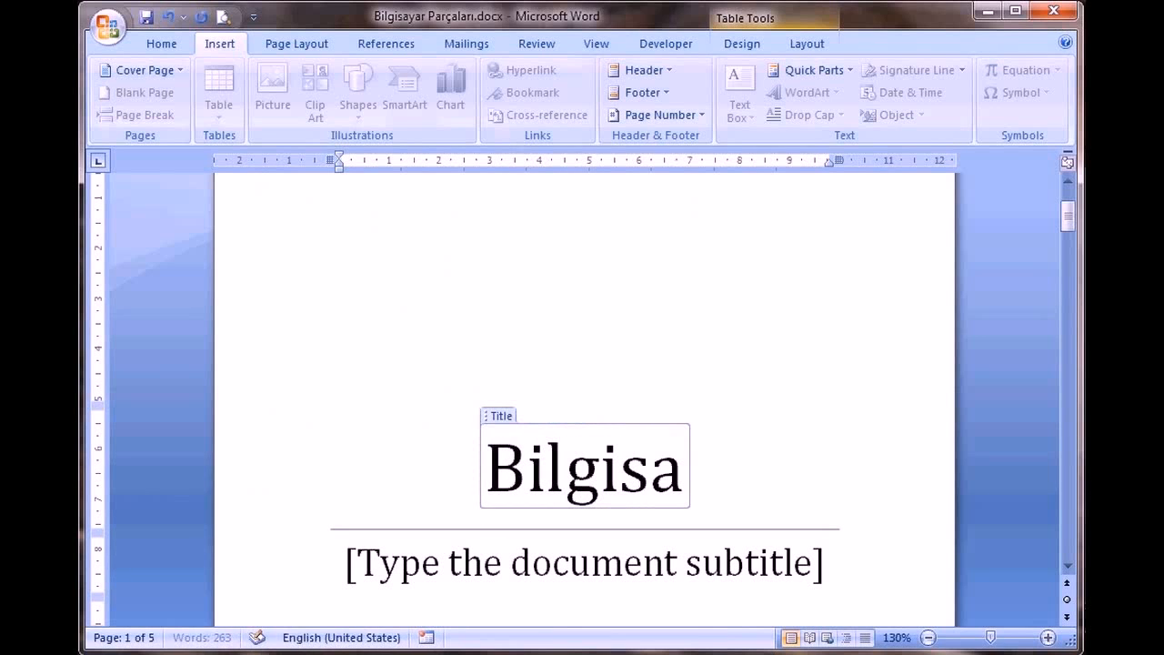
type("yar Donanımı")
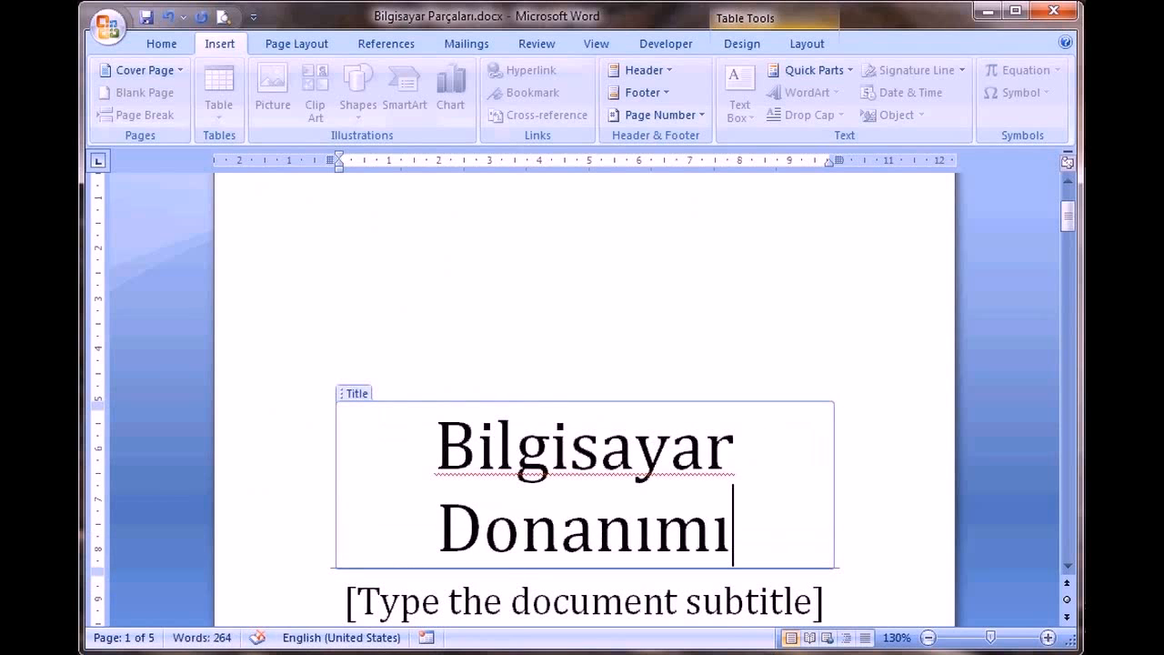
Set the cover page's subtitle to "Yeni Başlayanlar İçin"
scroll(533, 592, "down", 4)
left_click(600, 438)
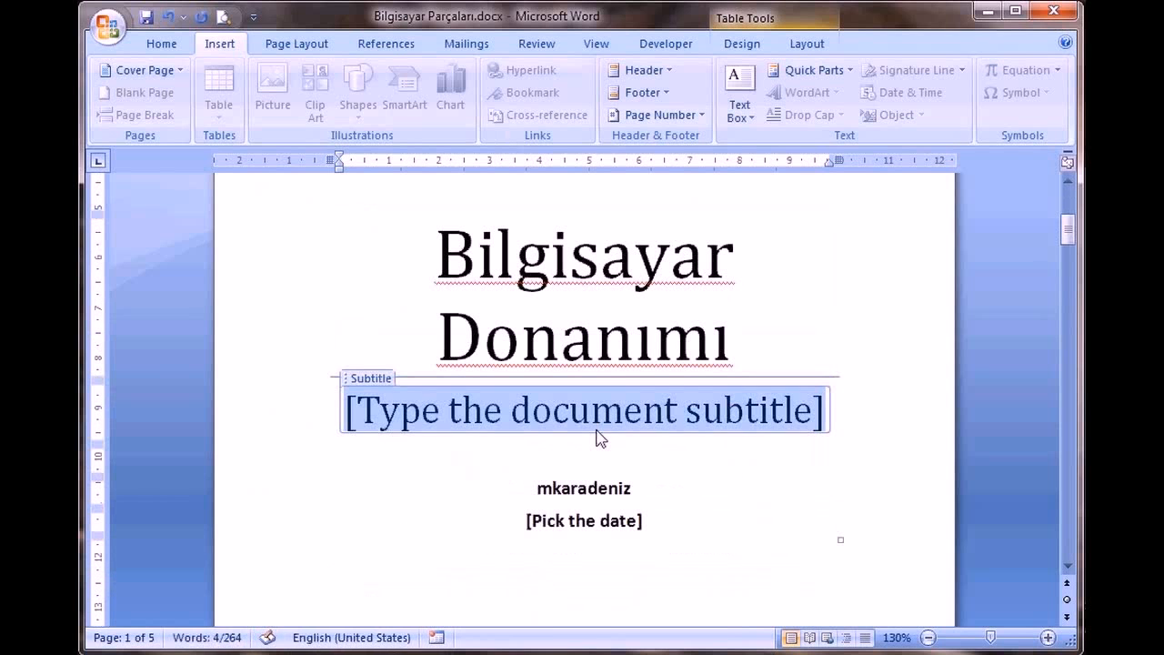
type("Ye")
type("Başla")
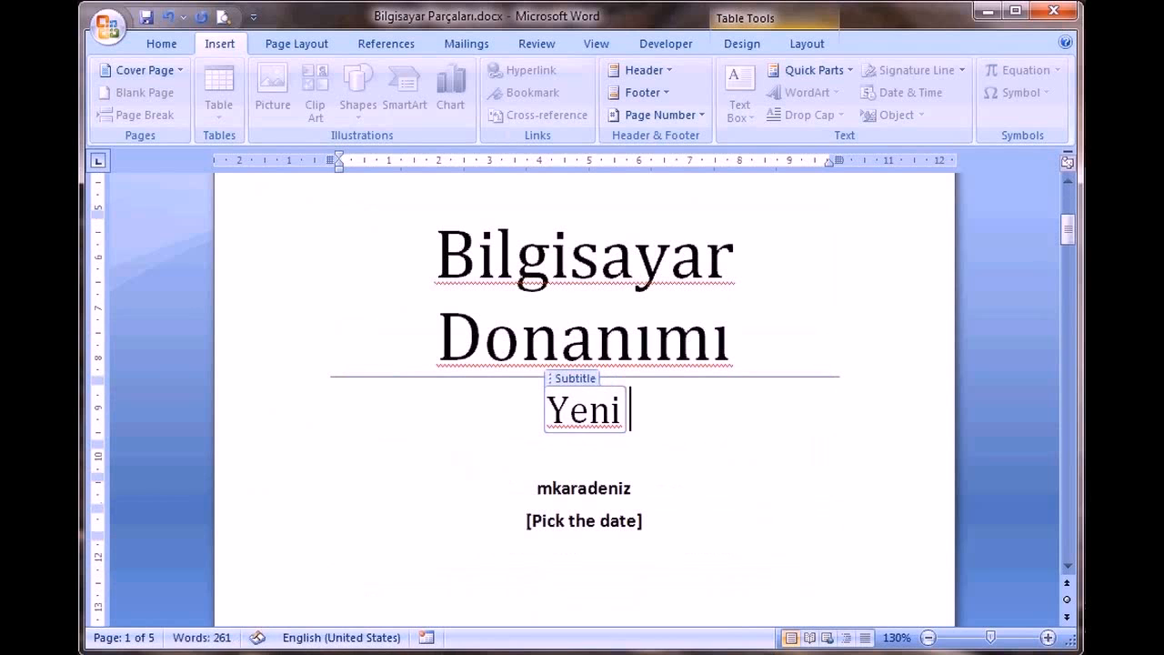
type("yanla")
key("BackSpace")
type("lar İçin")
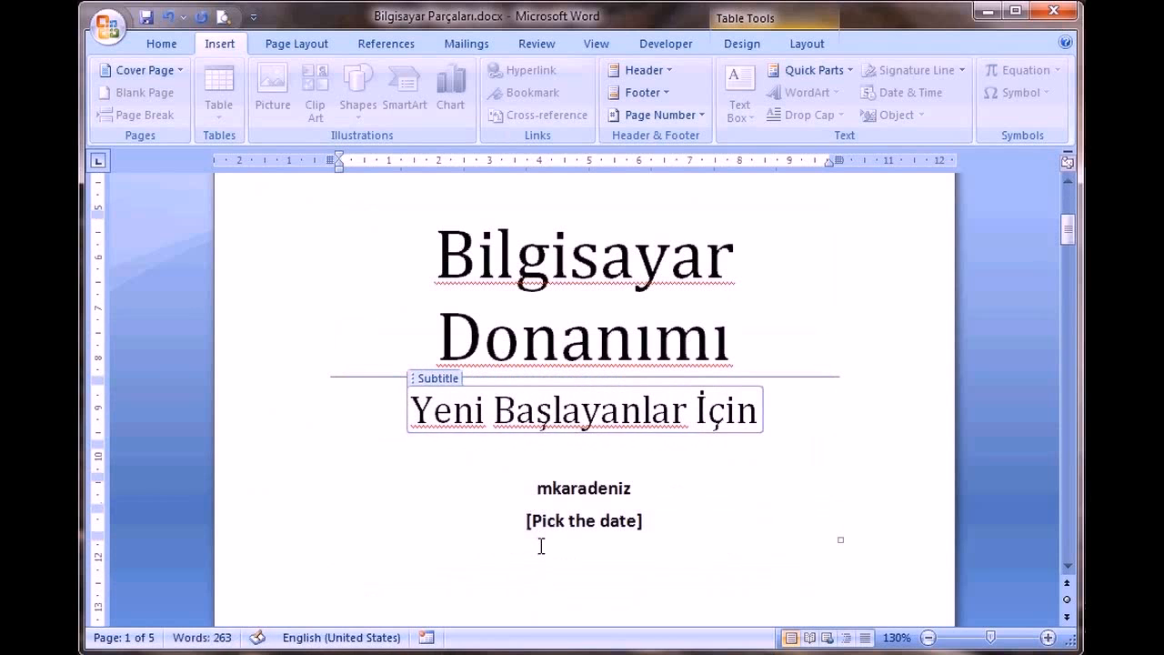
Expand the cover page's author field to the author's capitalized full name and set the date to 3/17/2013
left_click(551, 489)
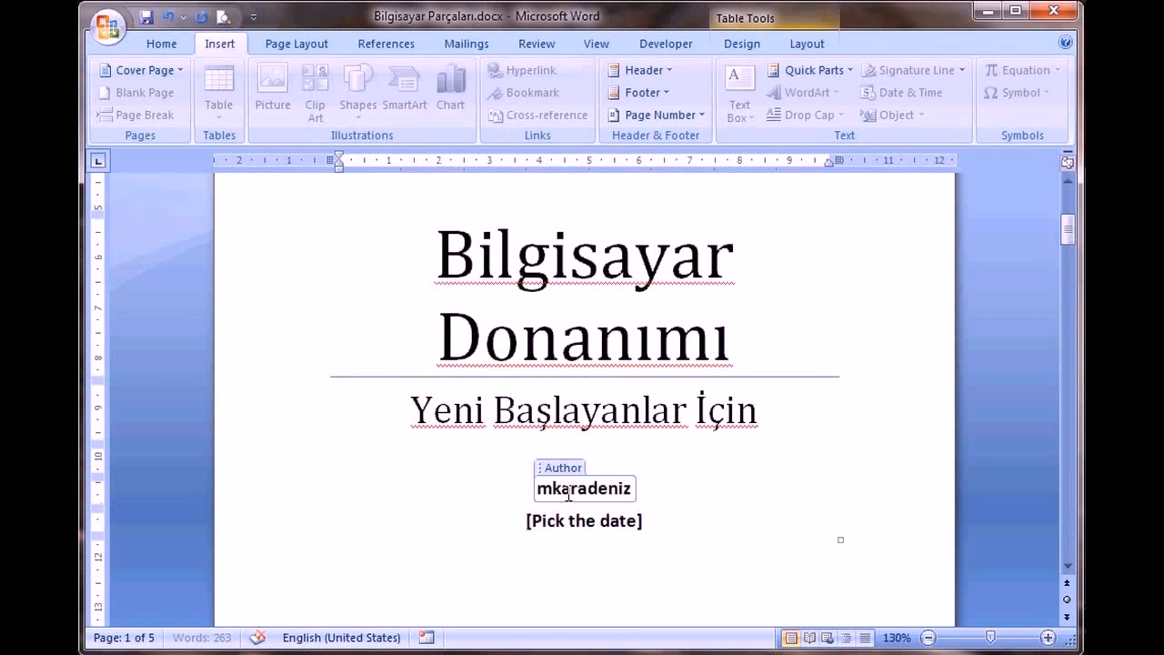
type("ehmet")
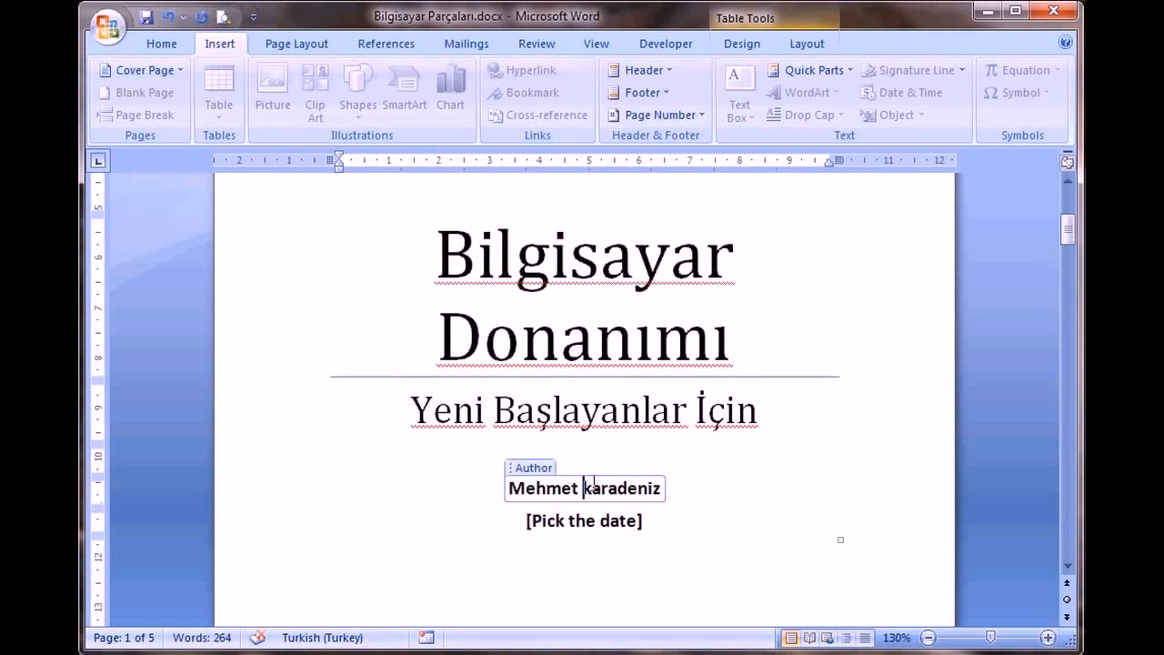
key("Delete")
type("K")
left_click(586, 521)
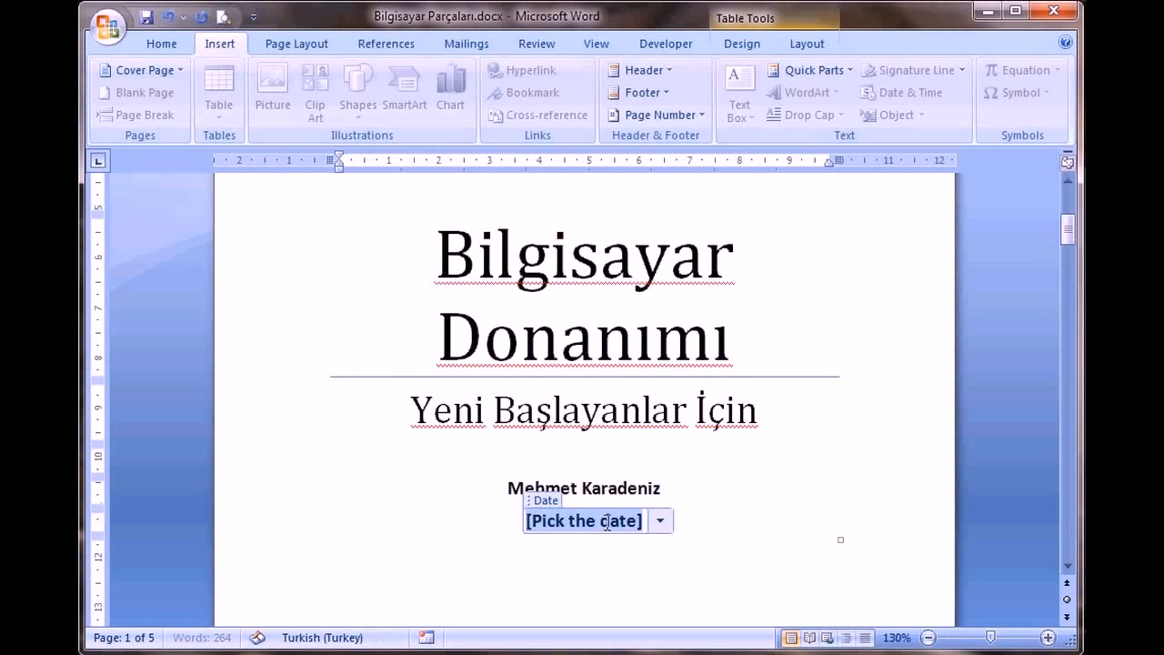
left_click(668, 522)
left_click(627, 593)
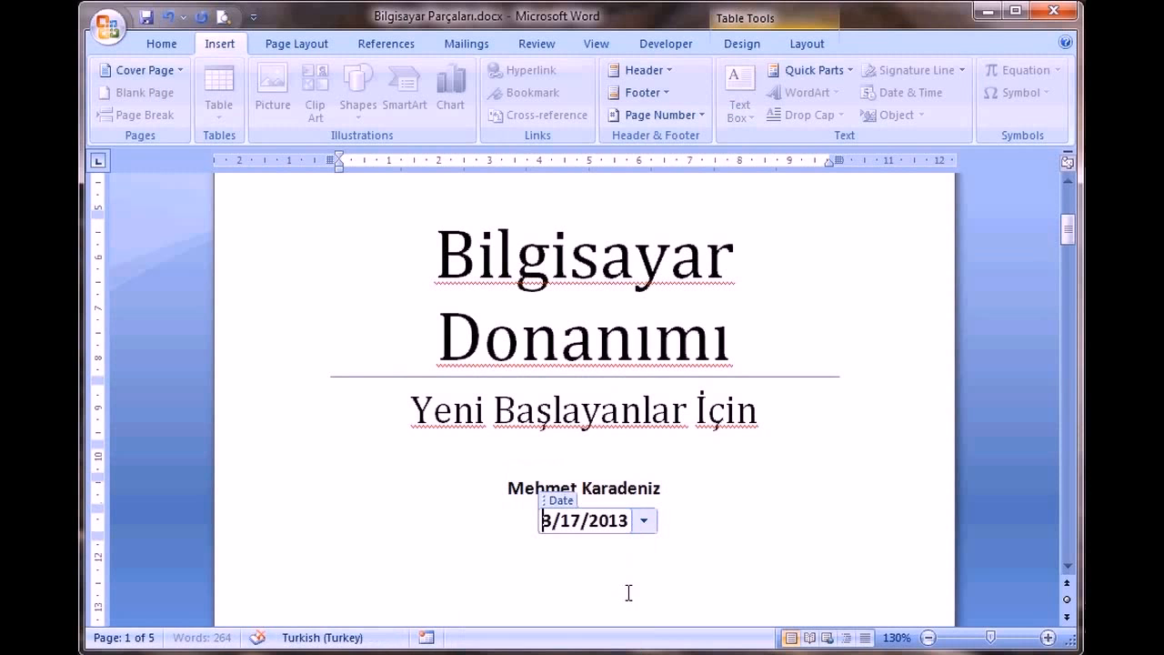
Delete the abstract placeholder text and its empty field from the cover page
scroll(738, 520, "down", 2)
scroll(738, 519, "down", 2)
left_click(732, 522)
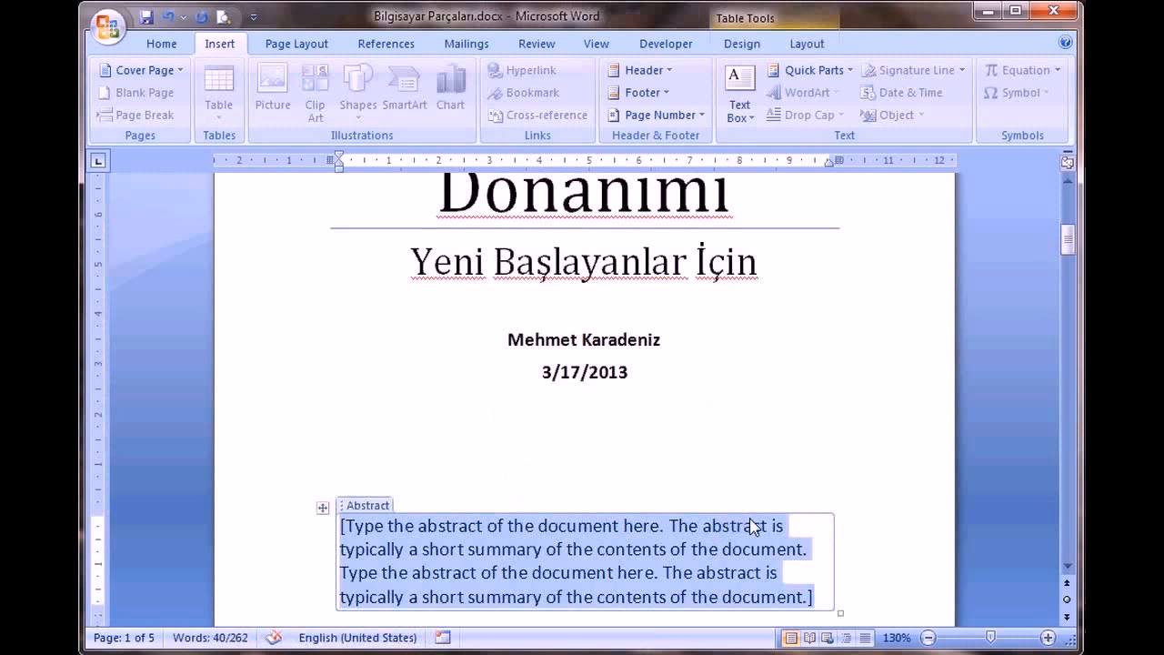
key("Delete")
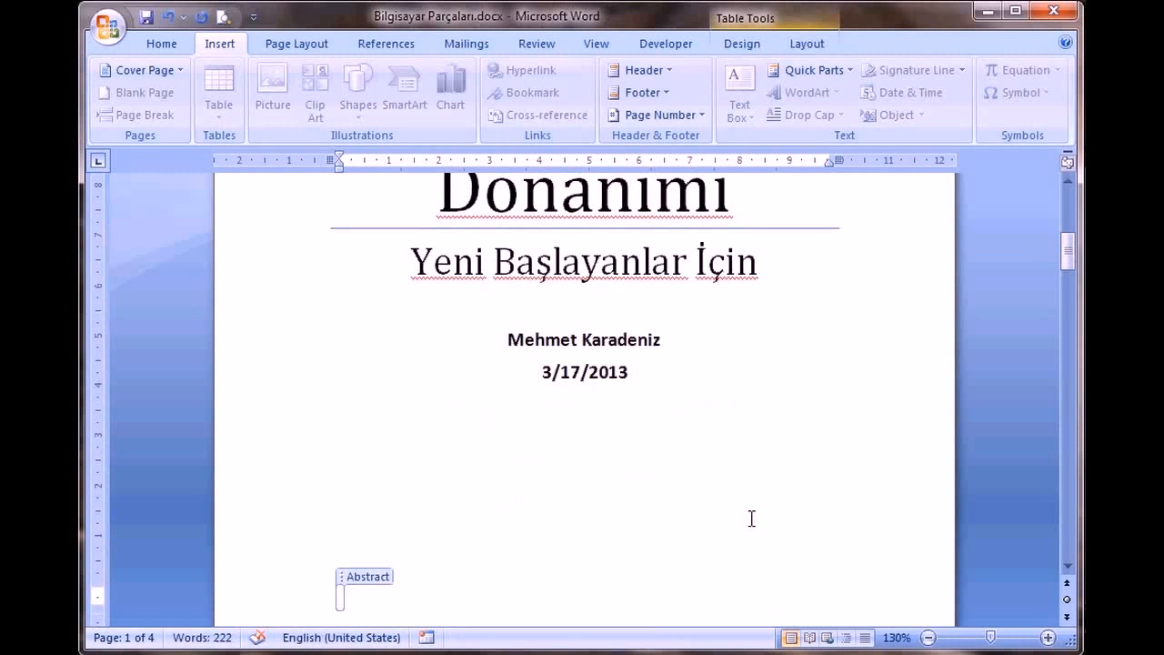
scroll(751, 518, "down", 3)
key("Delete")
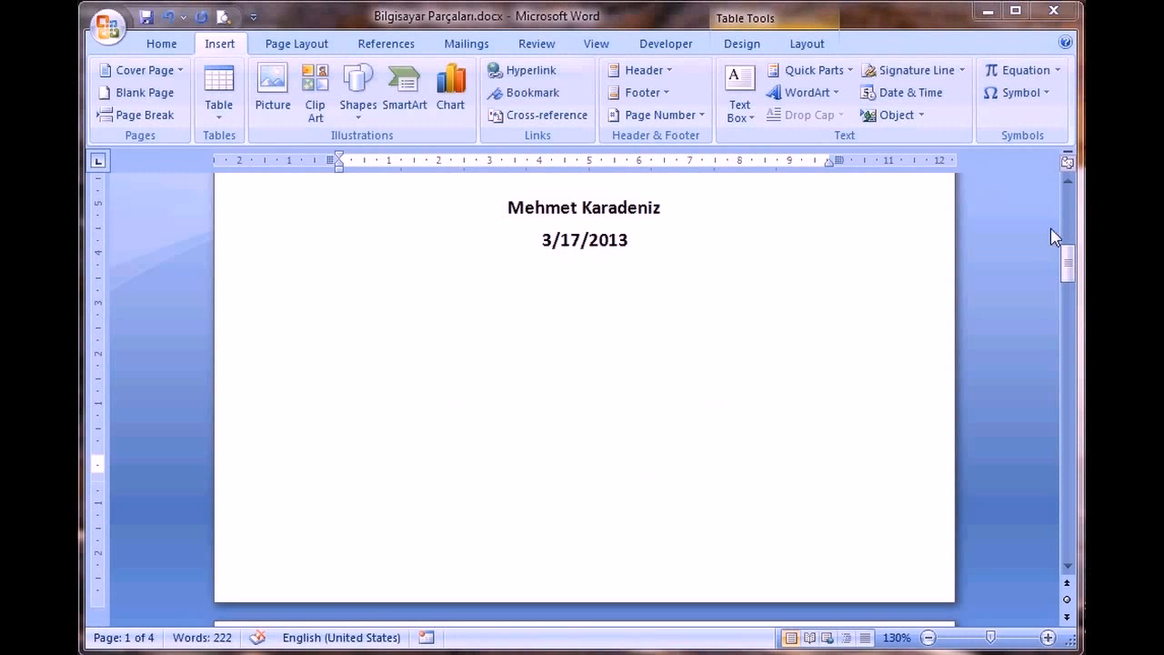
Start a new citation source at the end of the Anakart paragraph, before its final period
left_click_drag(1070, 253, 1069, 402)
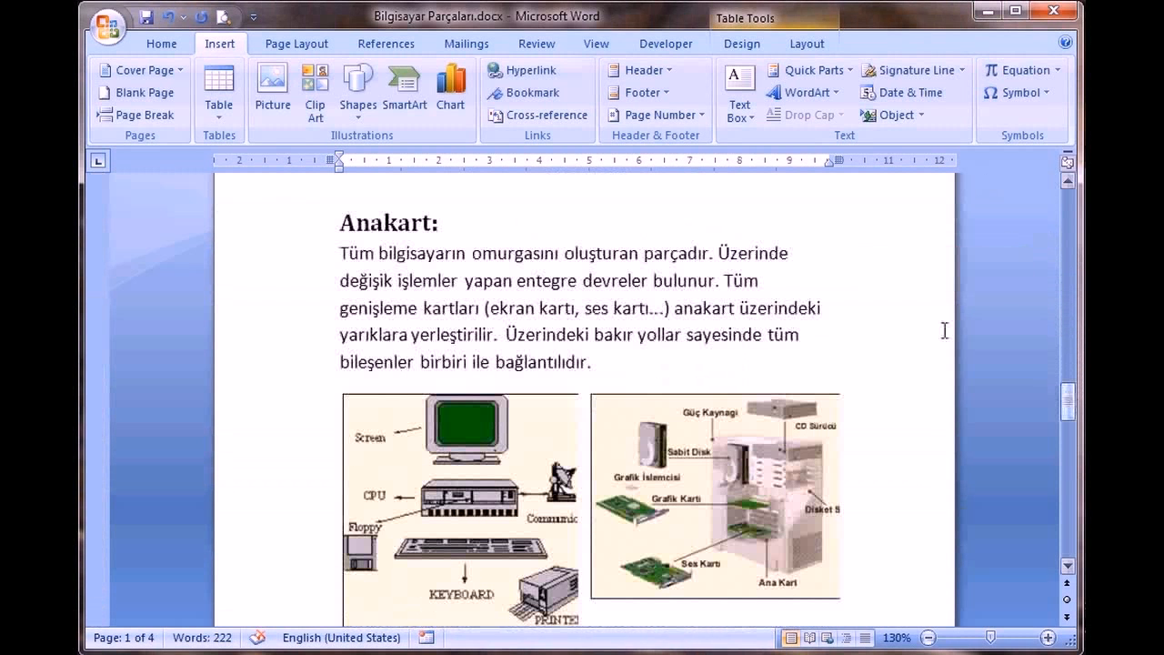
left_click(719, 259)
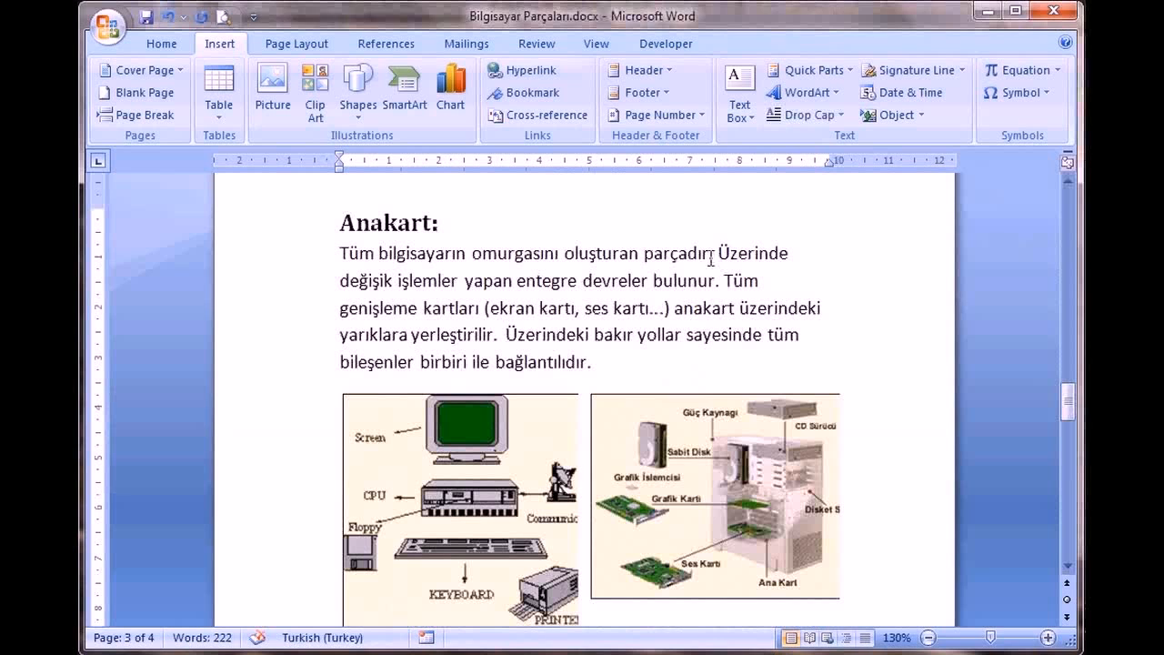
left_click(593, 362)
left_click(398, 47)
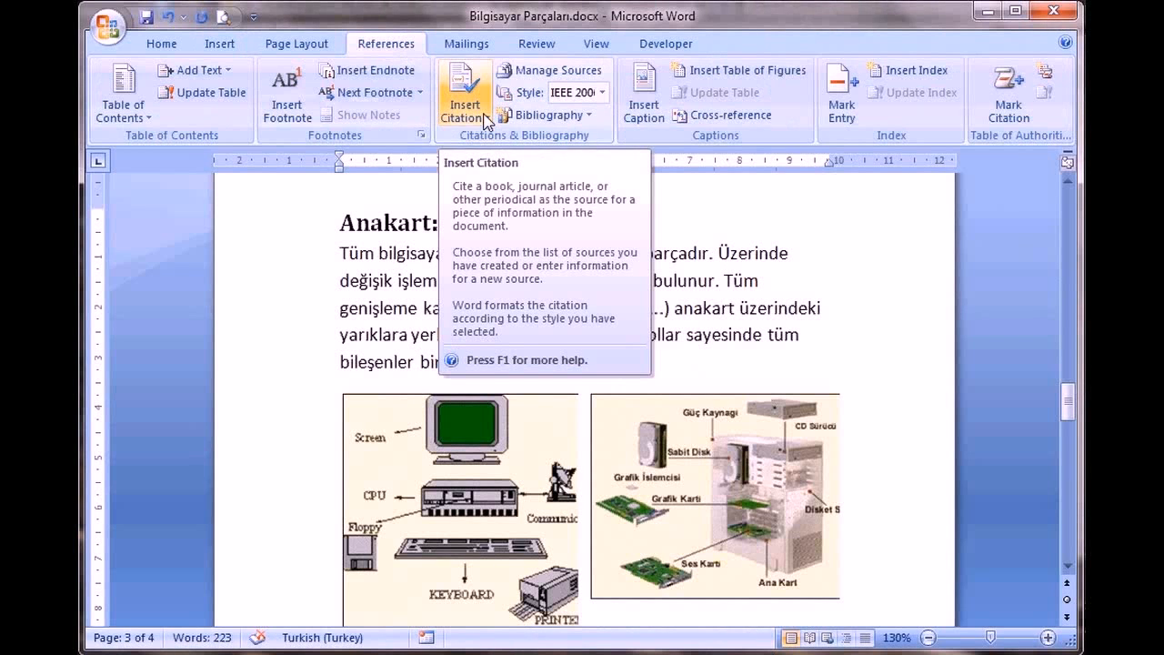
left_click(487, 121)
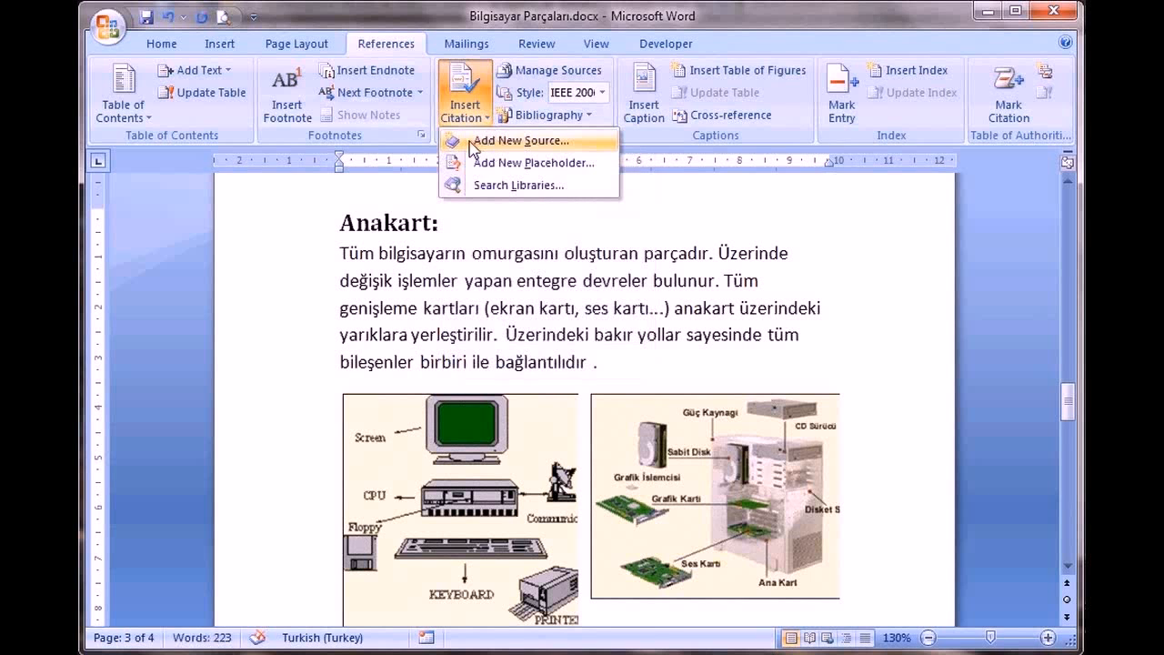
left_click(515, 142)
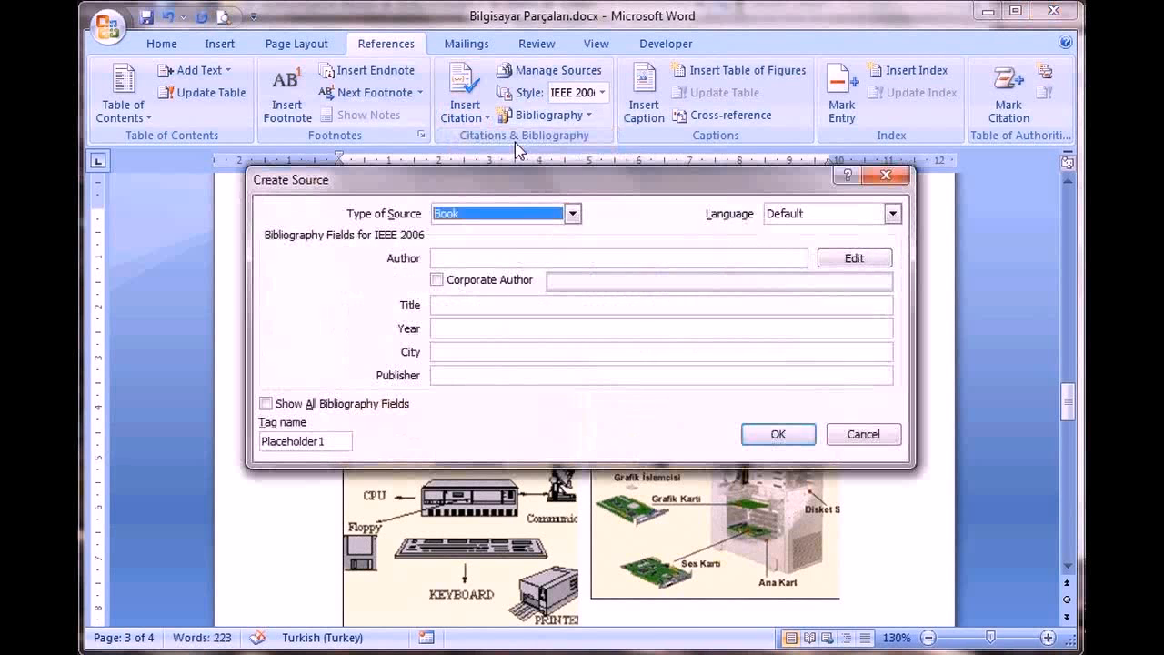
Add two authors to the source's author list, entering the last and first name of each
left_click(569, 256)
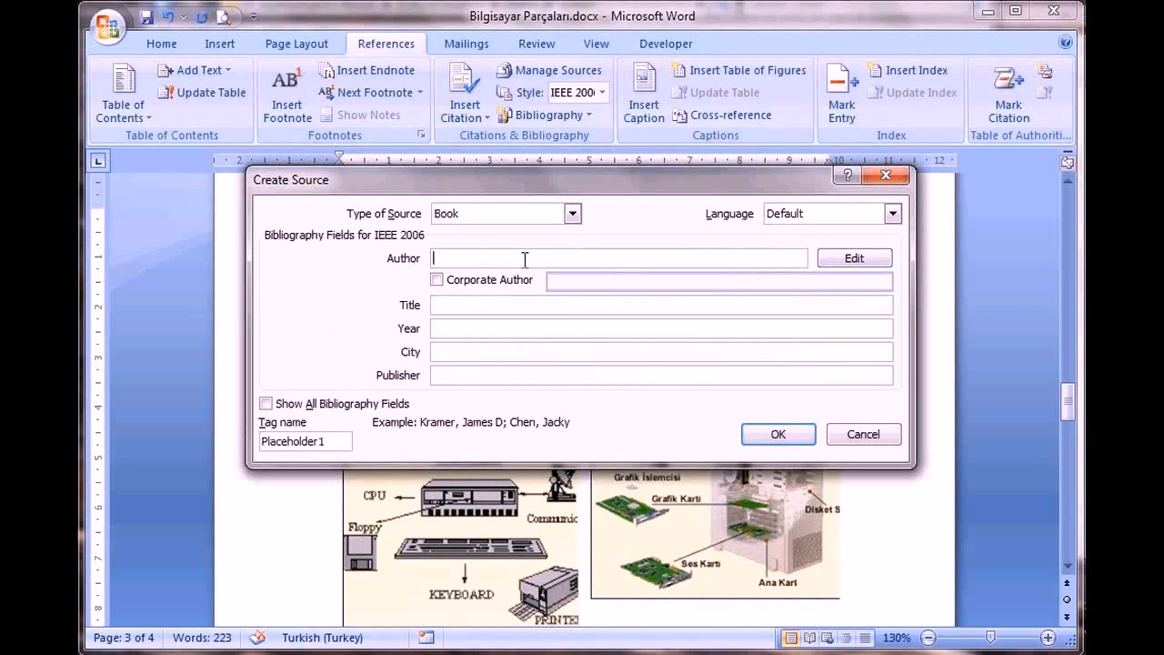
left_click(876, 261)
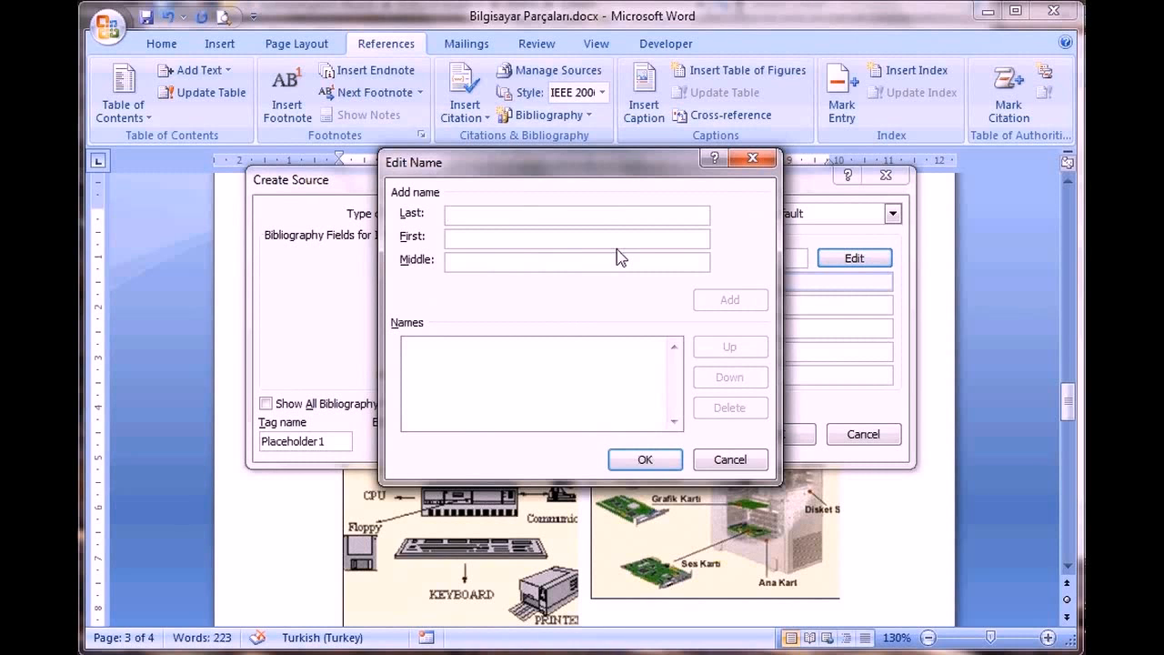
type("Duran")
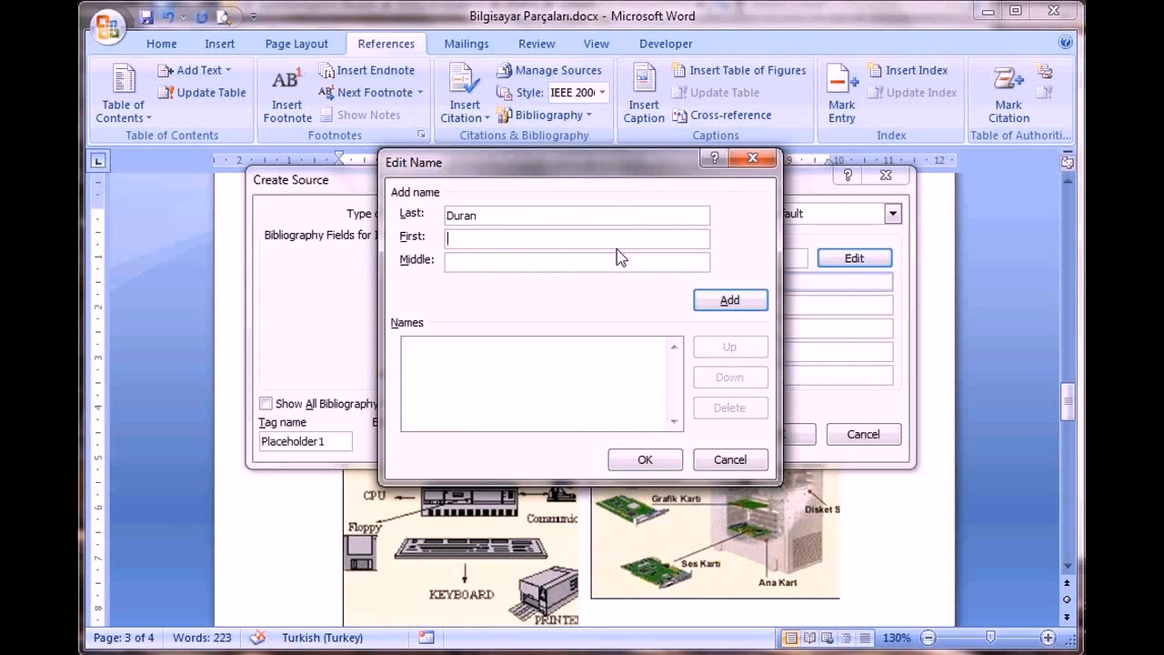
type("Ahmet")
left_click(740, 300)
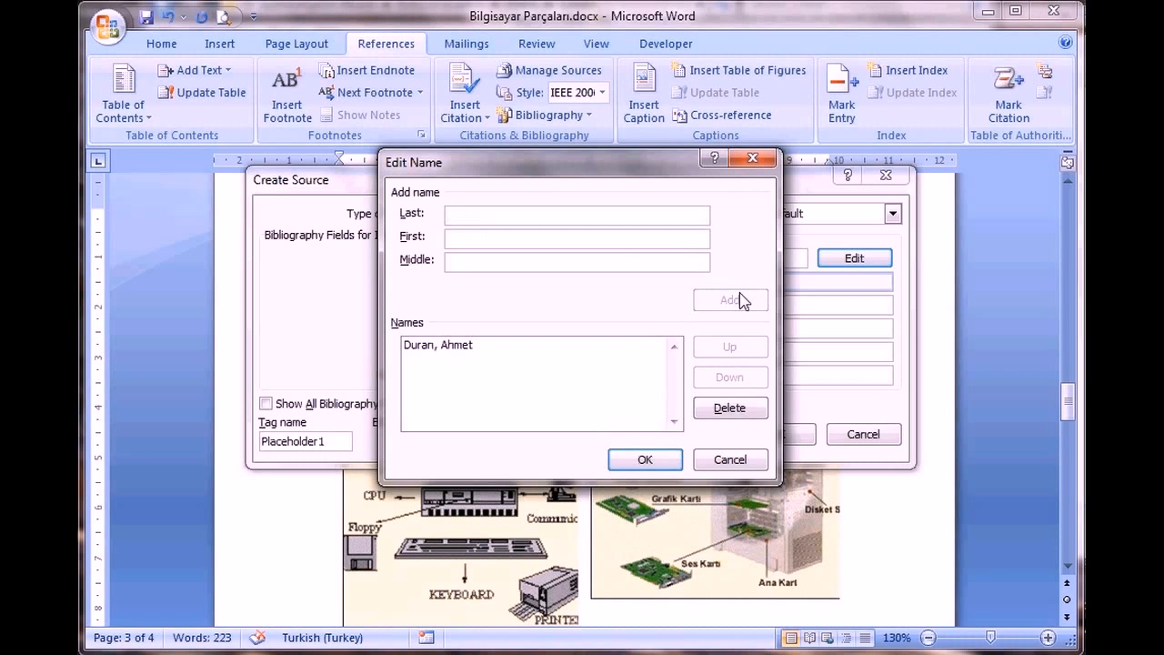
type("Karahan")
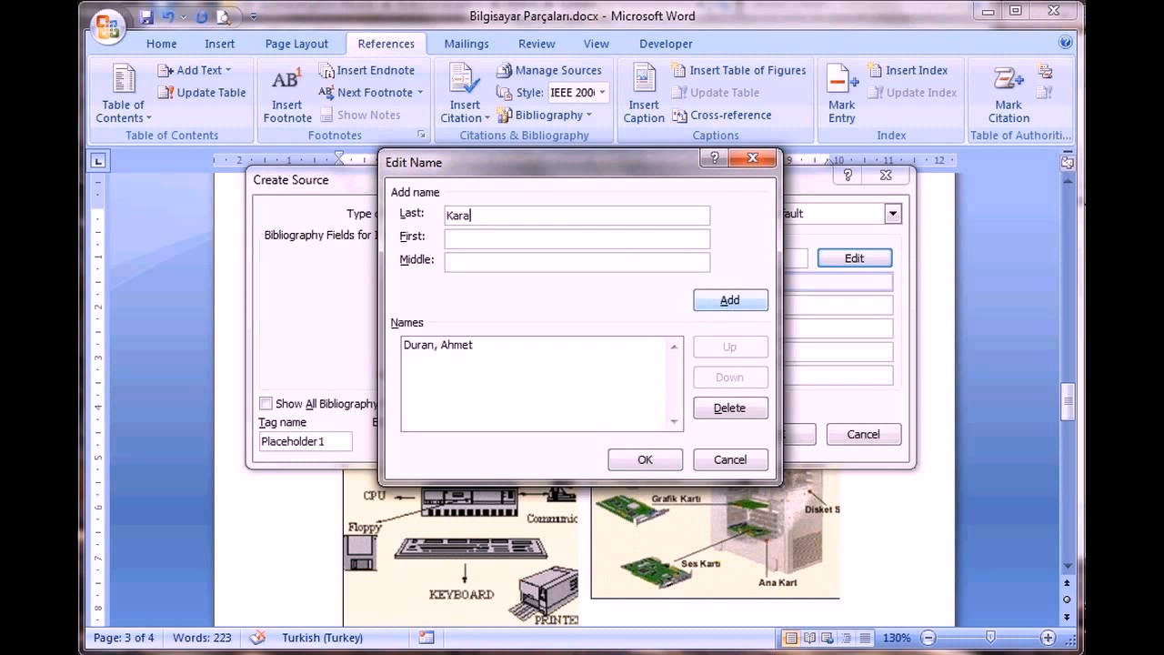
key("Tab")
type("Özgür")
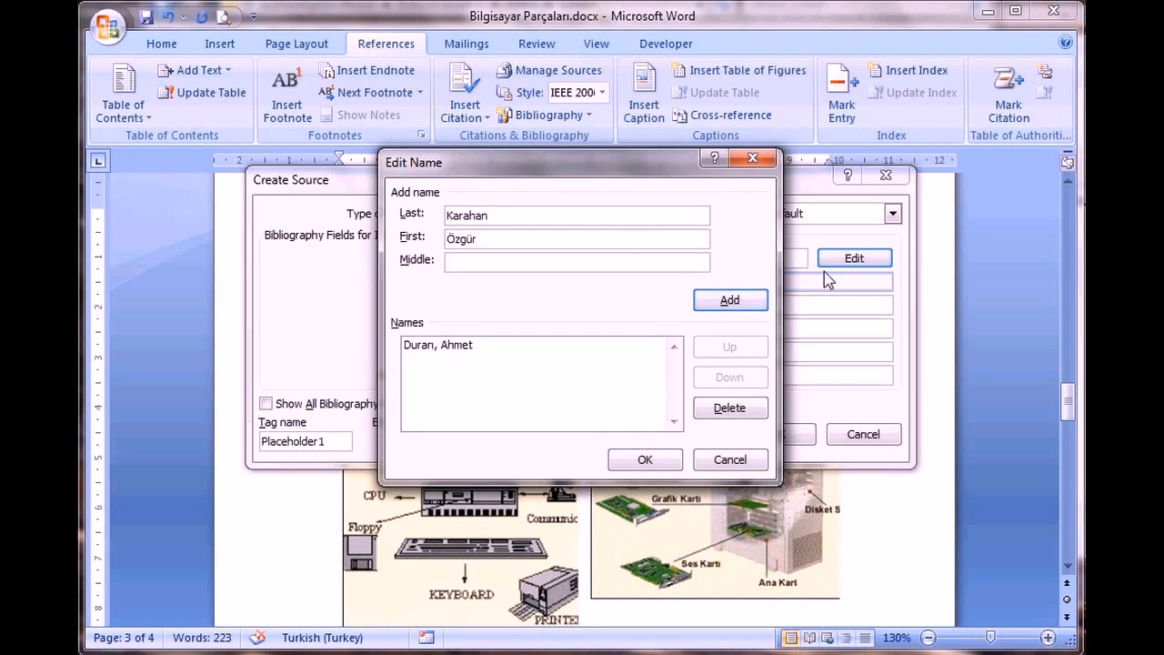
left_click(751, 300)
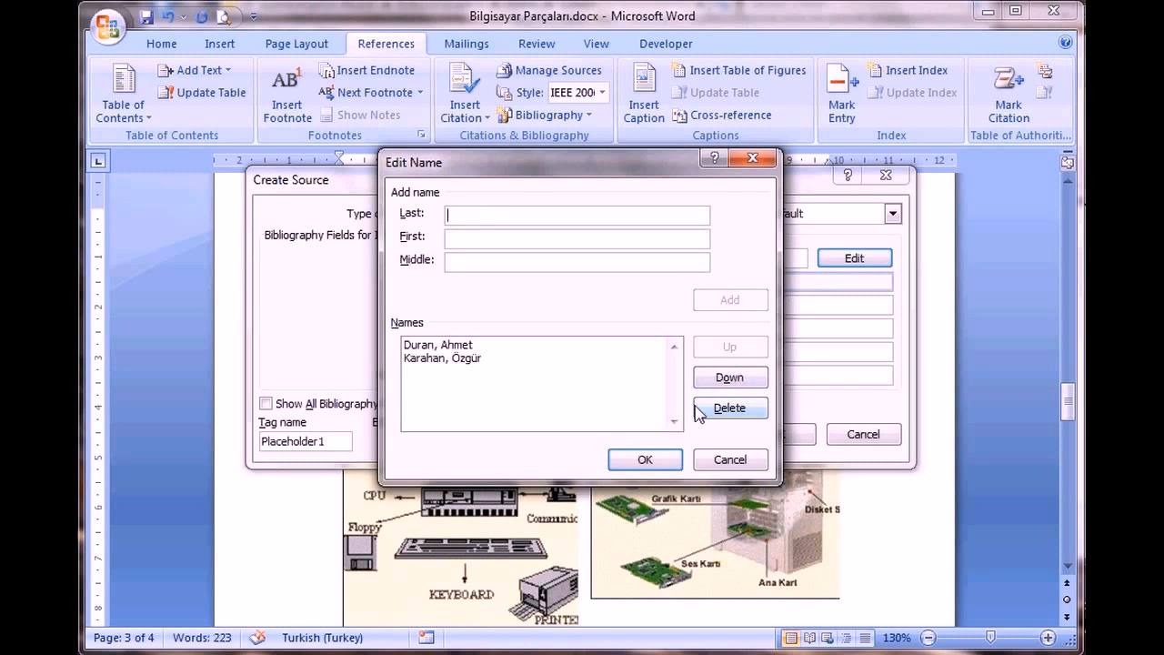
left_click(652, 464)
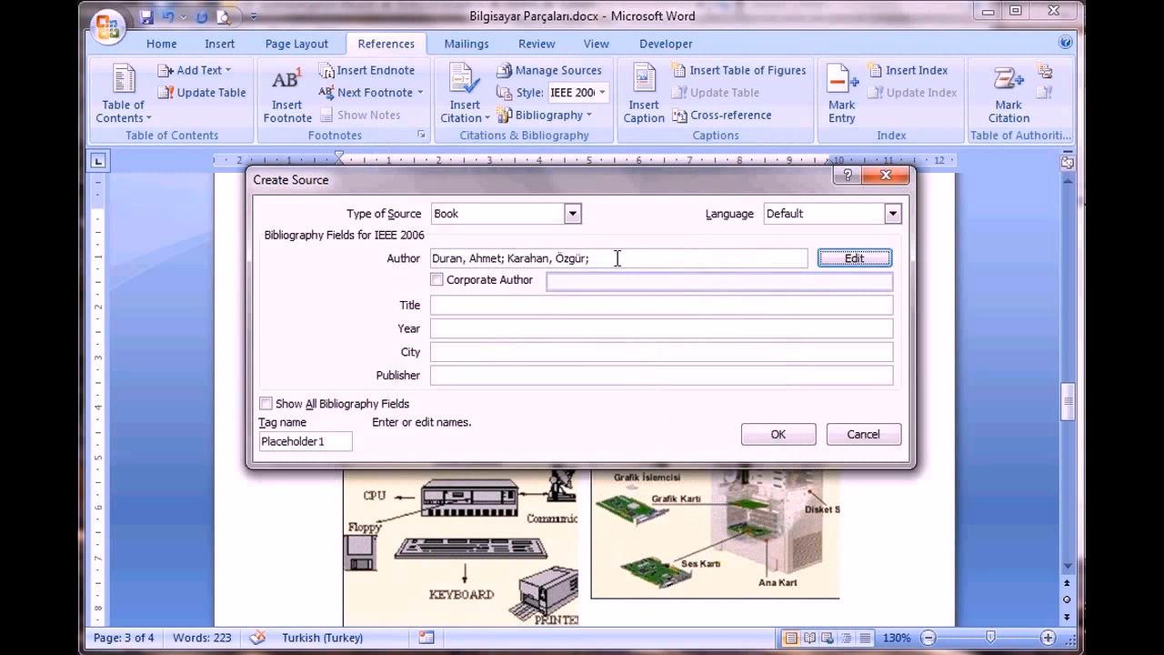
Set the source's title to "Bilgisayar Donanımı" and its year to 2010
left_click(508, 306)
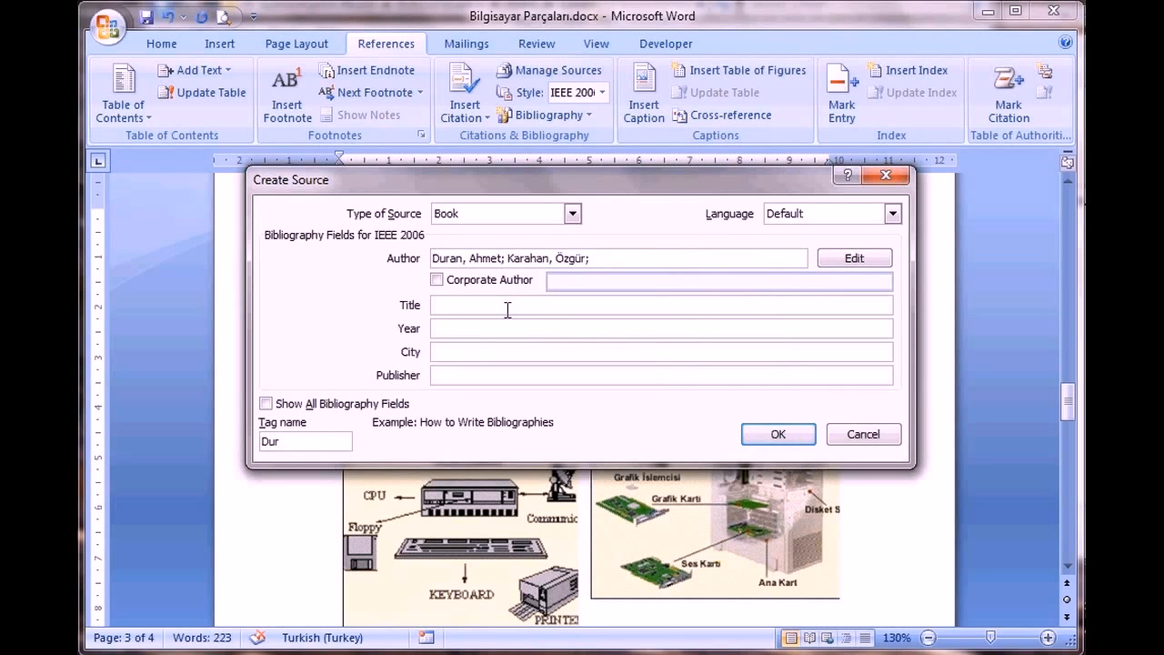
type("Bilgisayar Donanımı")
left_click(492, 332)
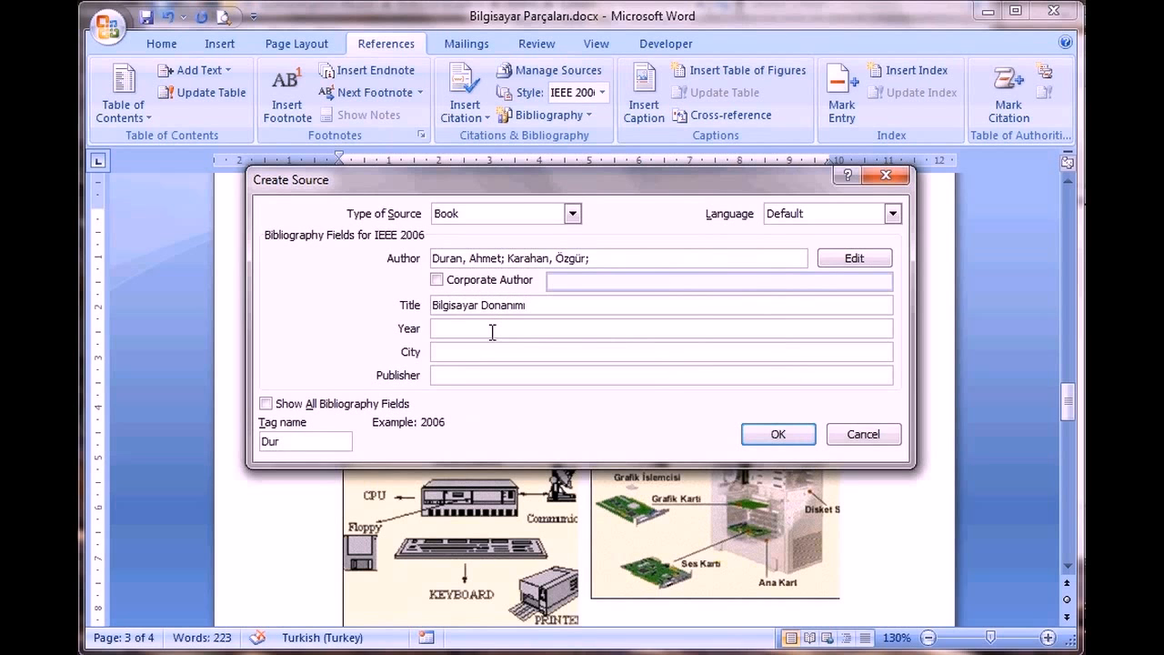
type("2010")
Set the source's city to "İstanbul" and its publisher to "Bilgi Yayınevi"
left_click(468, 352)
type("İstan")
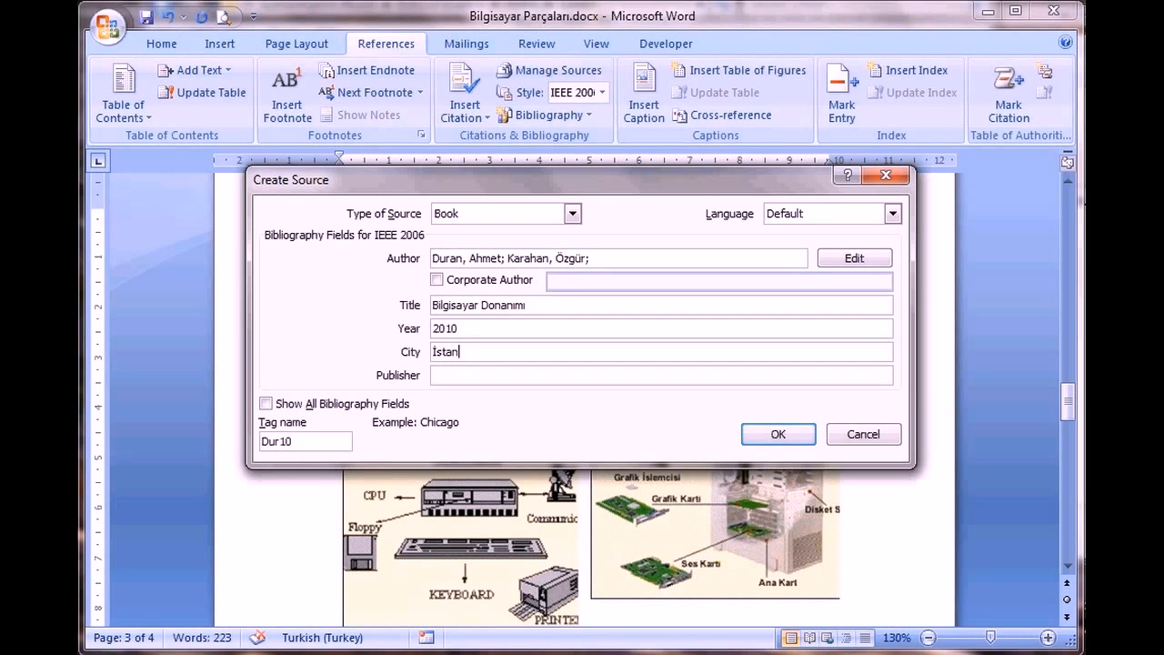
type("buk")
key("BackSpace")
type("l")
key("Tab")
type("Bilgi ")
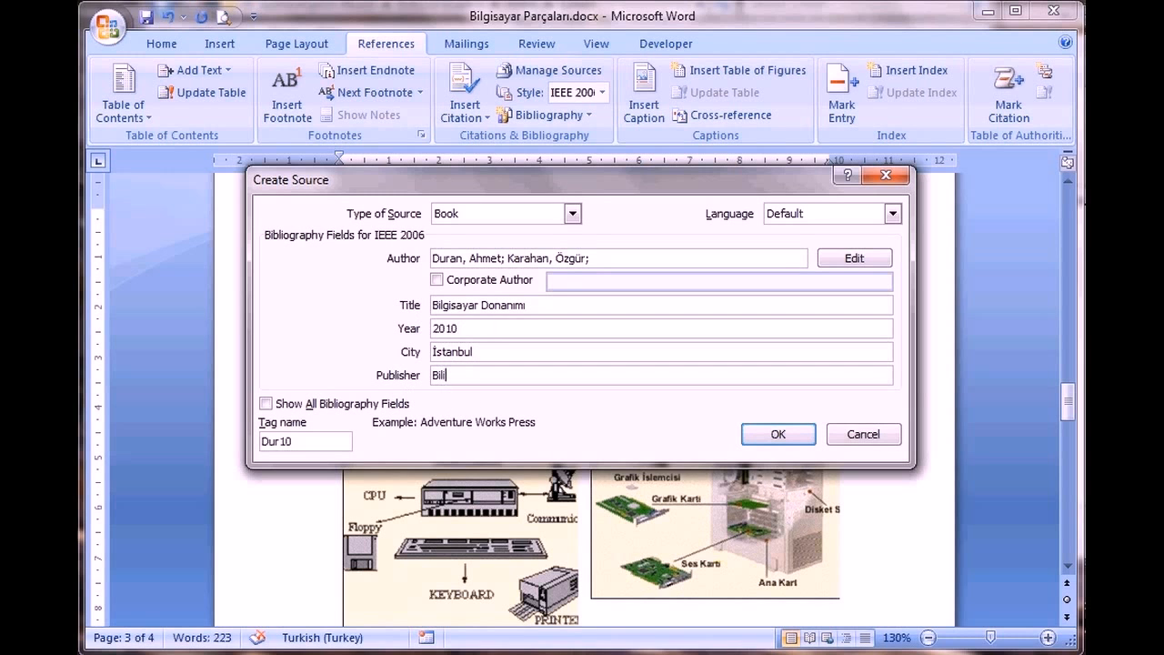
type("Yayınevi")
Choose Book as the source type and insert the citation into the Anakart paragraph
left_click(572, 213)
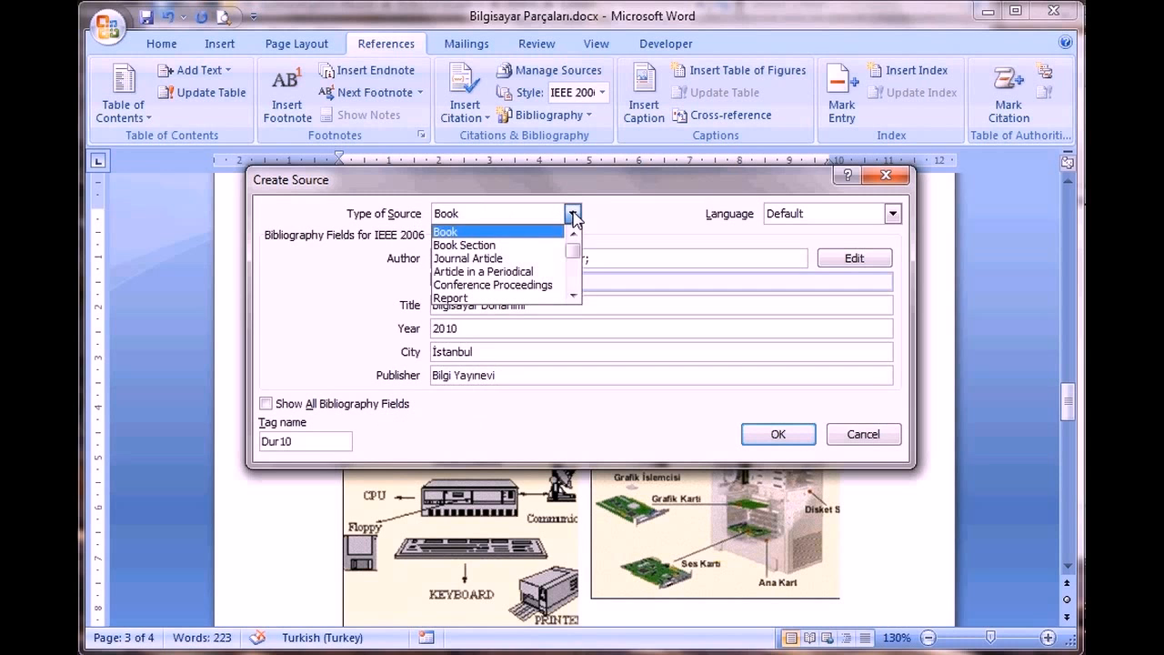
left_click(518, 232)
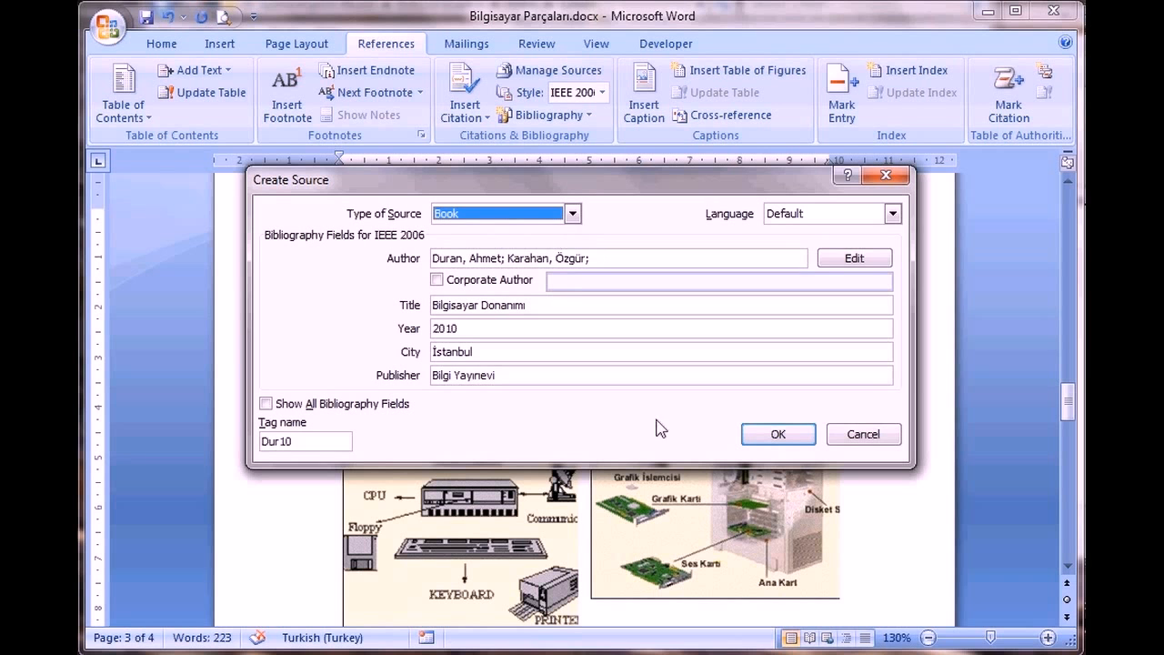
left_click(779, 436)
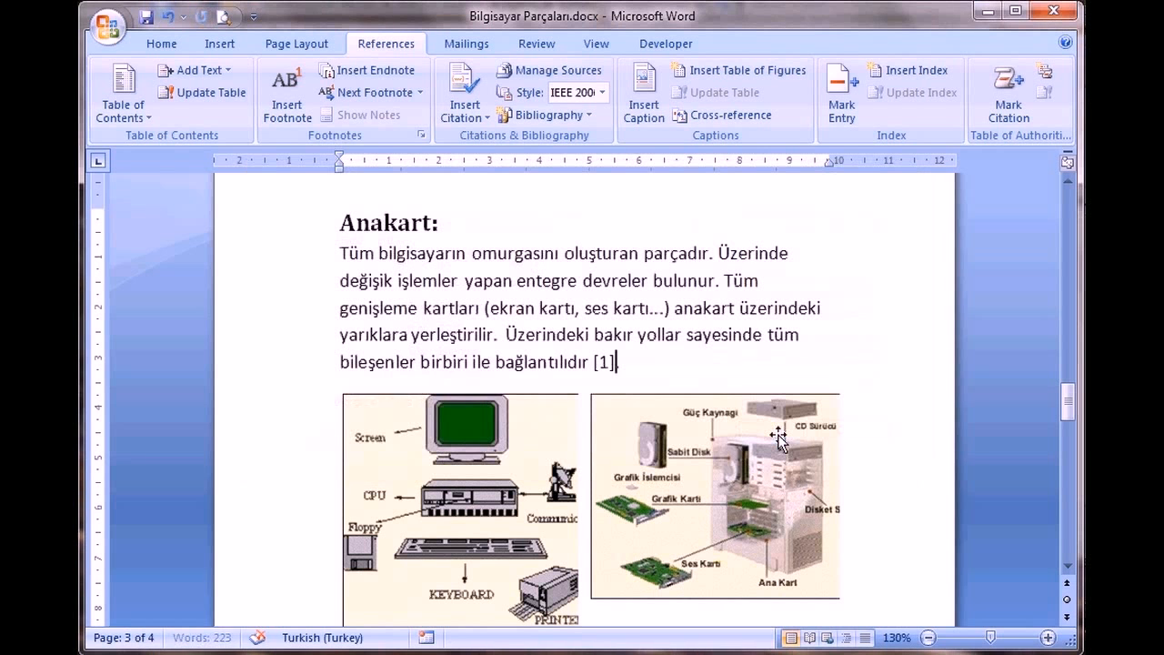
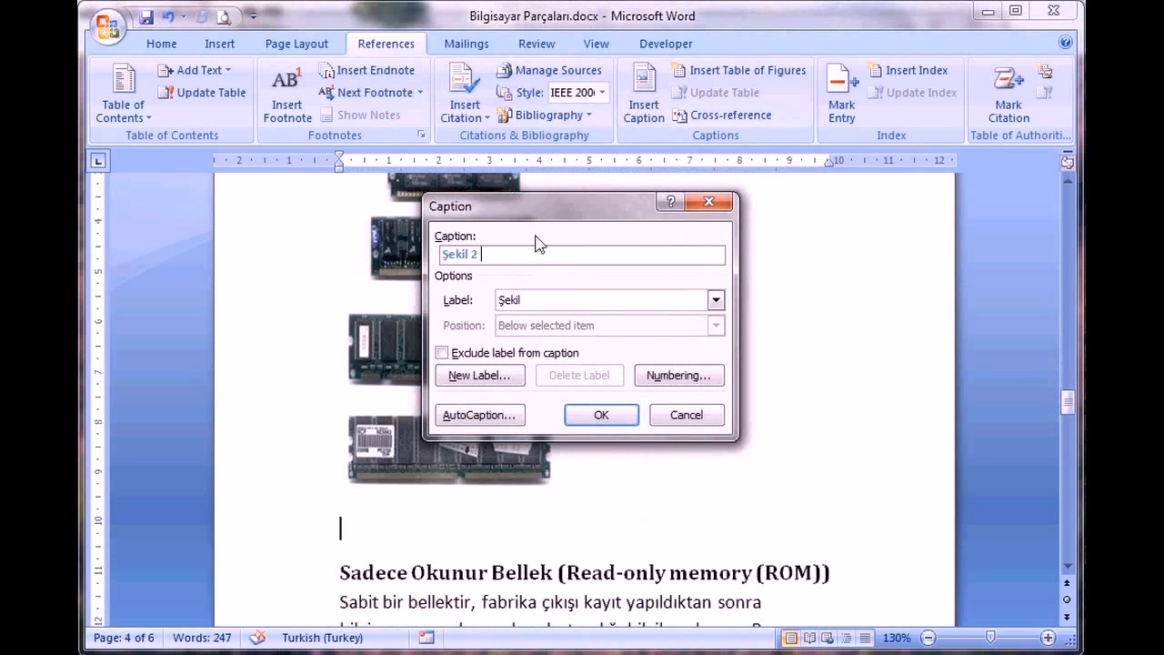
Complete the Şekil 2 caption below the memory module pictures with the text "RAM"
type("RAM")
left_click(595, 412)
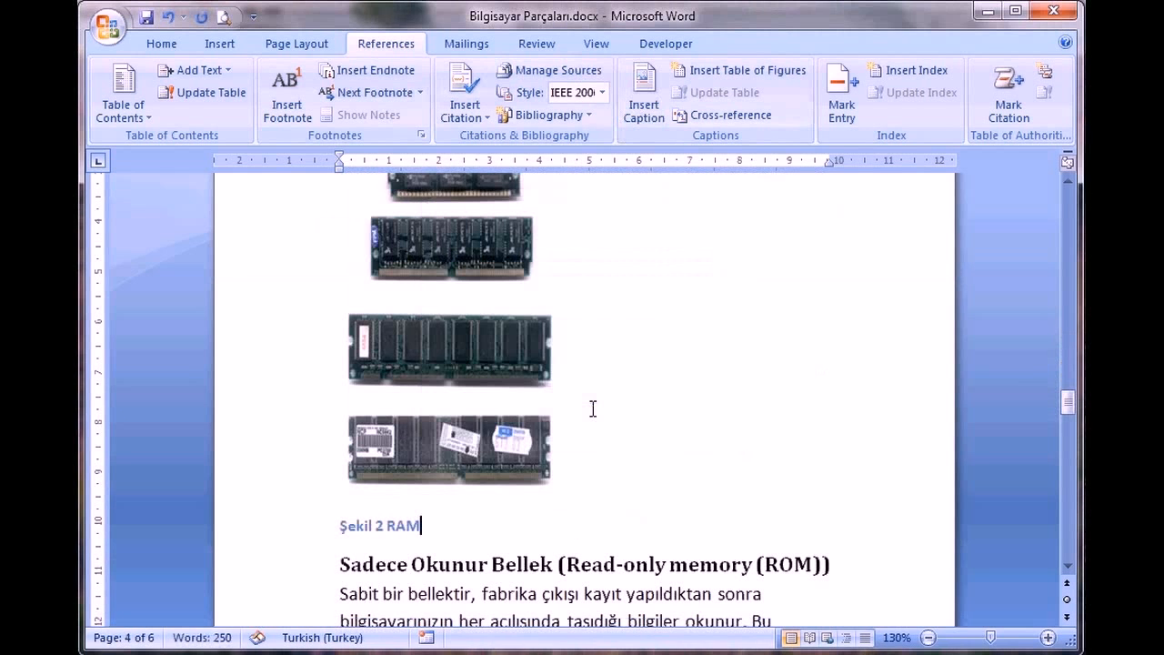
Insert the left-aligned caption "Şekil 3 Sabit Disk" below the hard disk picture in the Sabit Disk section
scroll(645, 479, "down", 3)
scroll(645, 481, "down", 15)
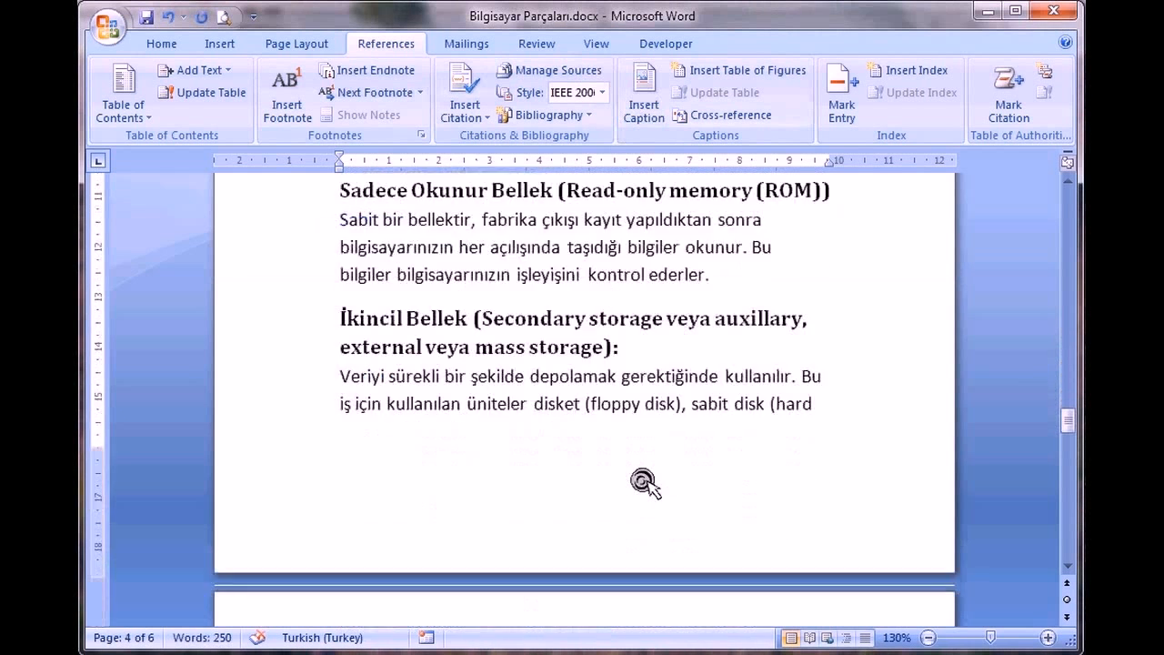
left_click(564, 535)
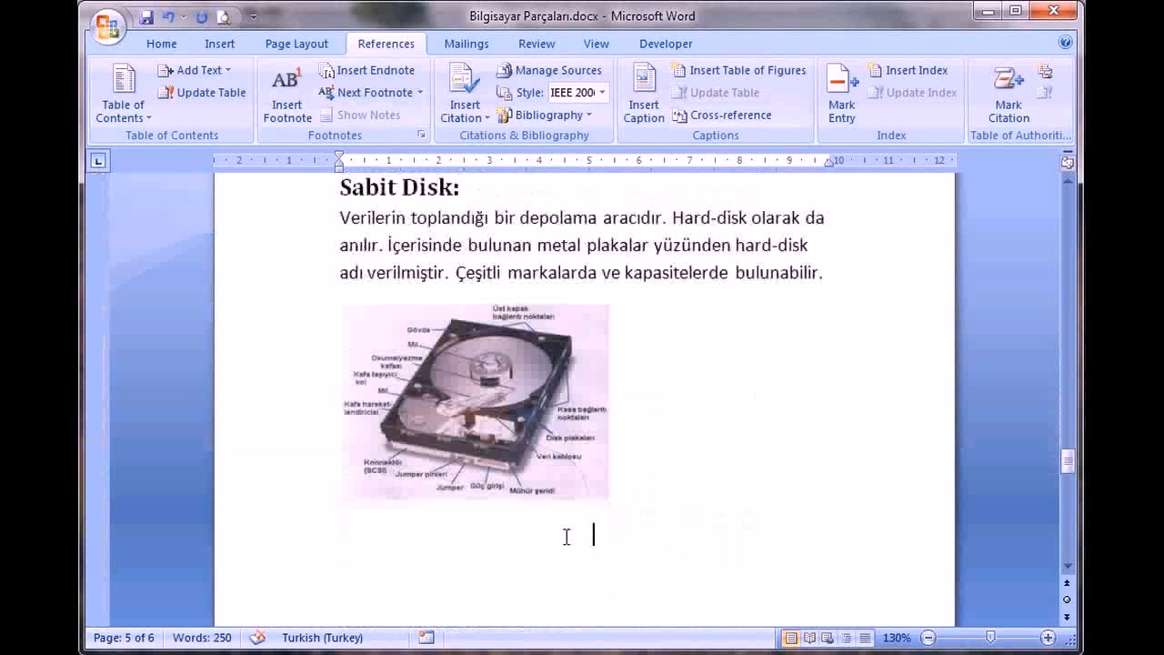
key("ctrl+l")
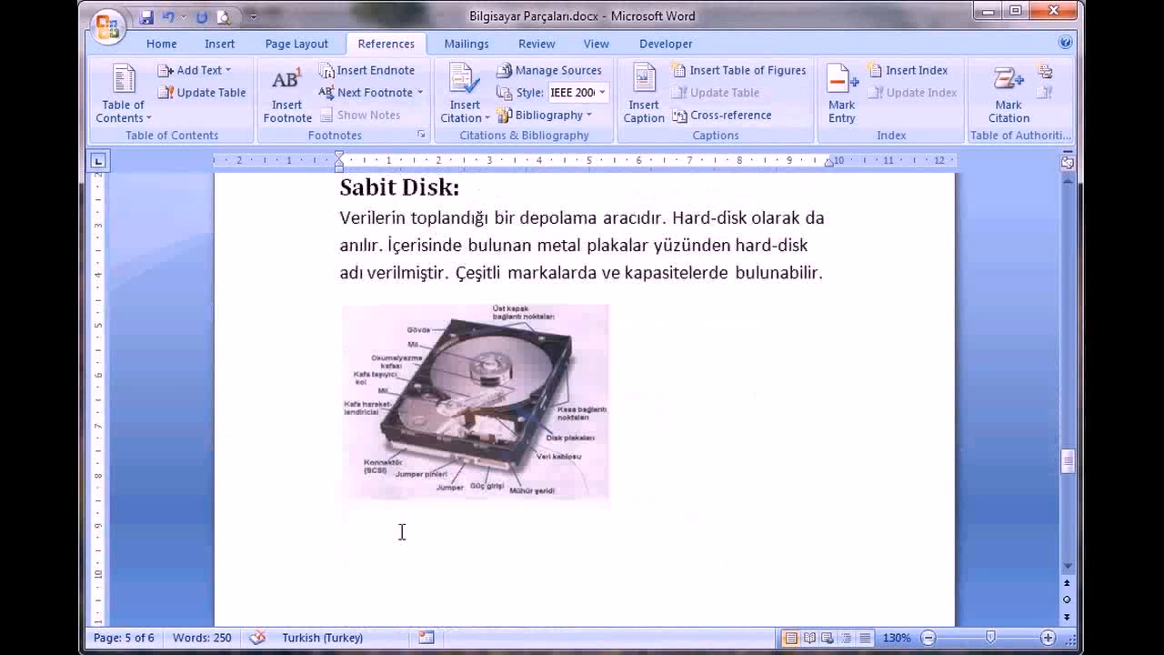
left_click(644, 109)
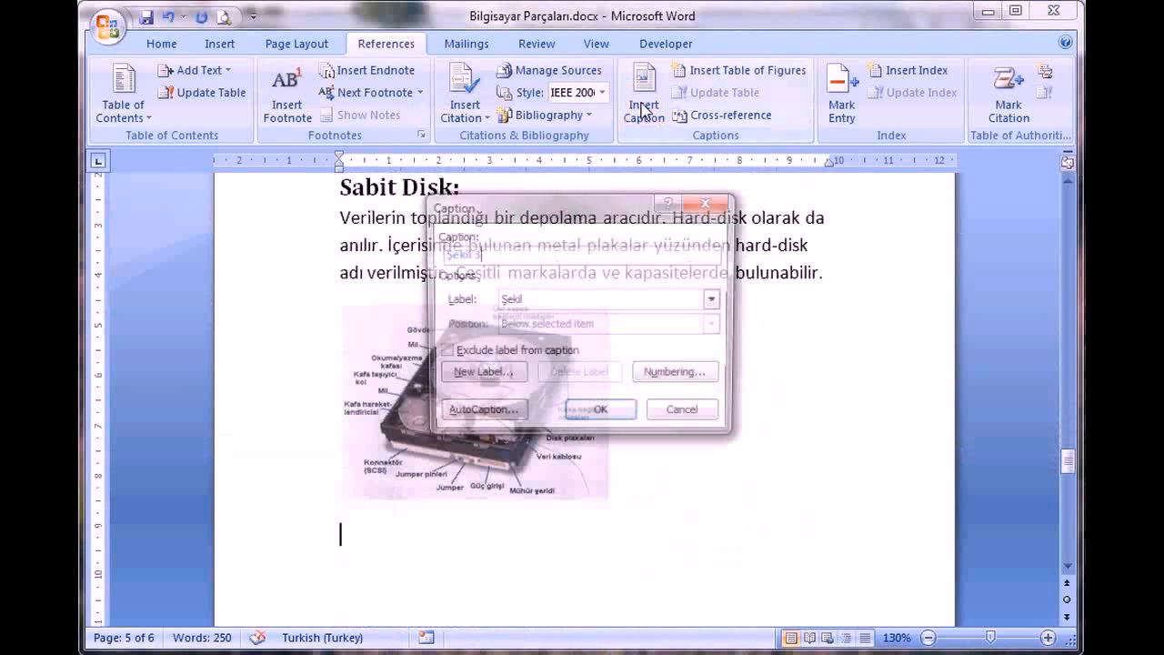
type("S")
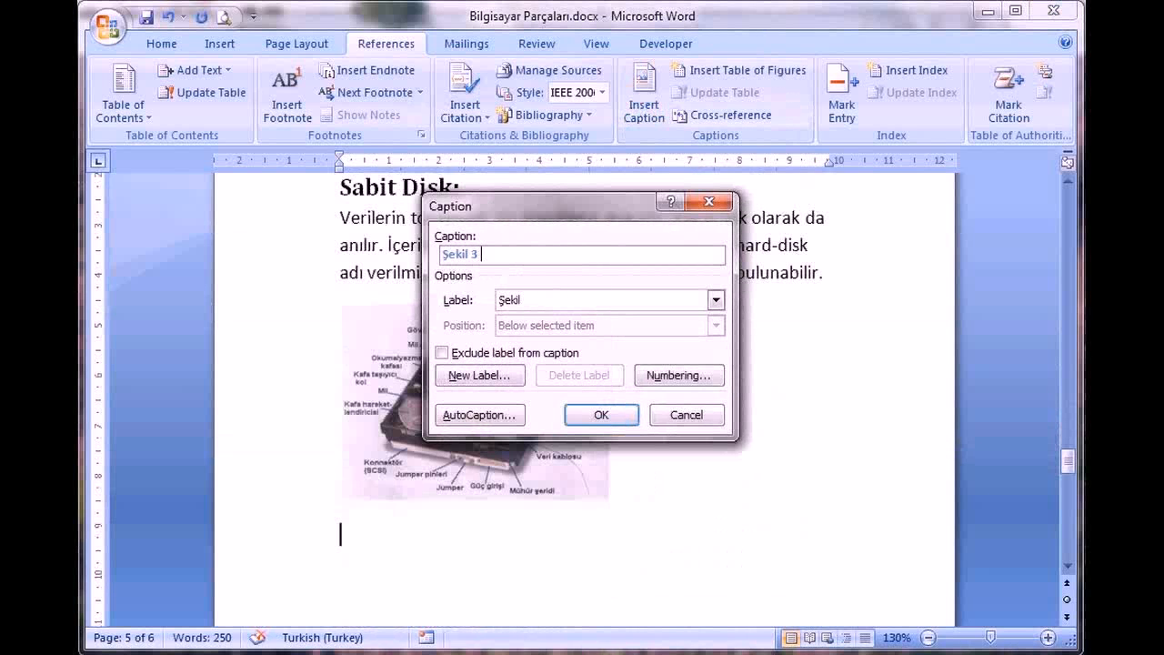
type("abit Disk")
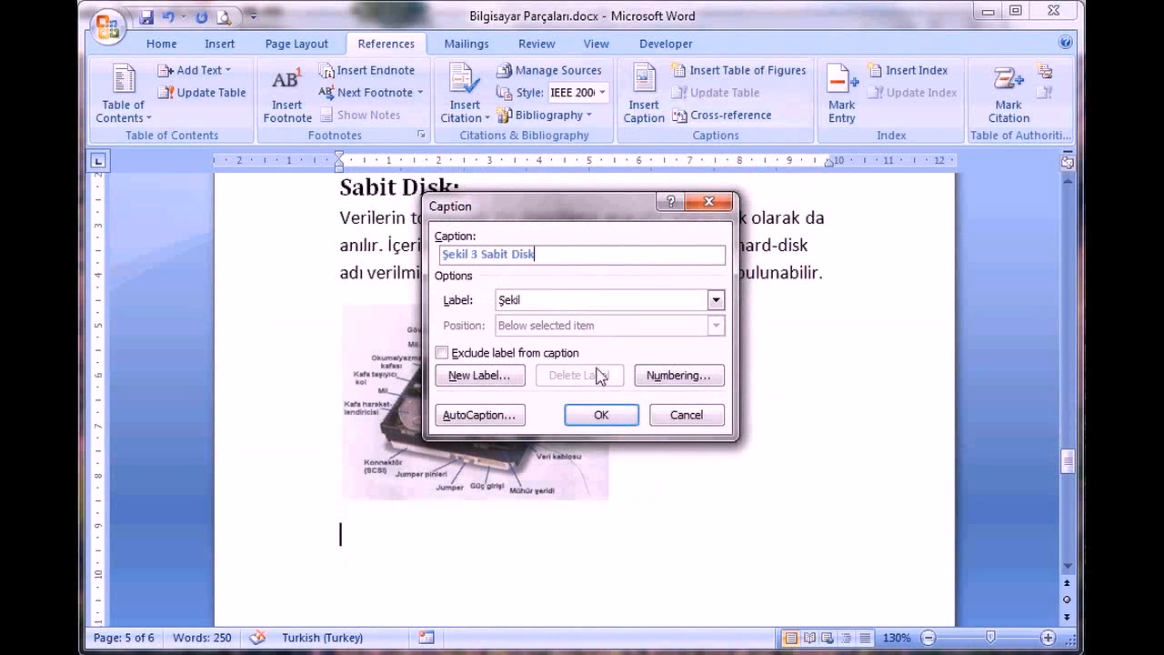
left_click(618, 416)
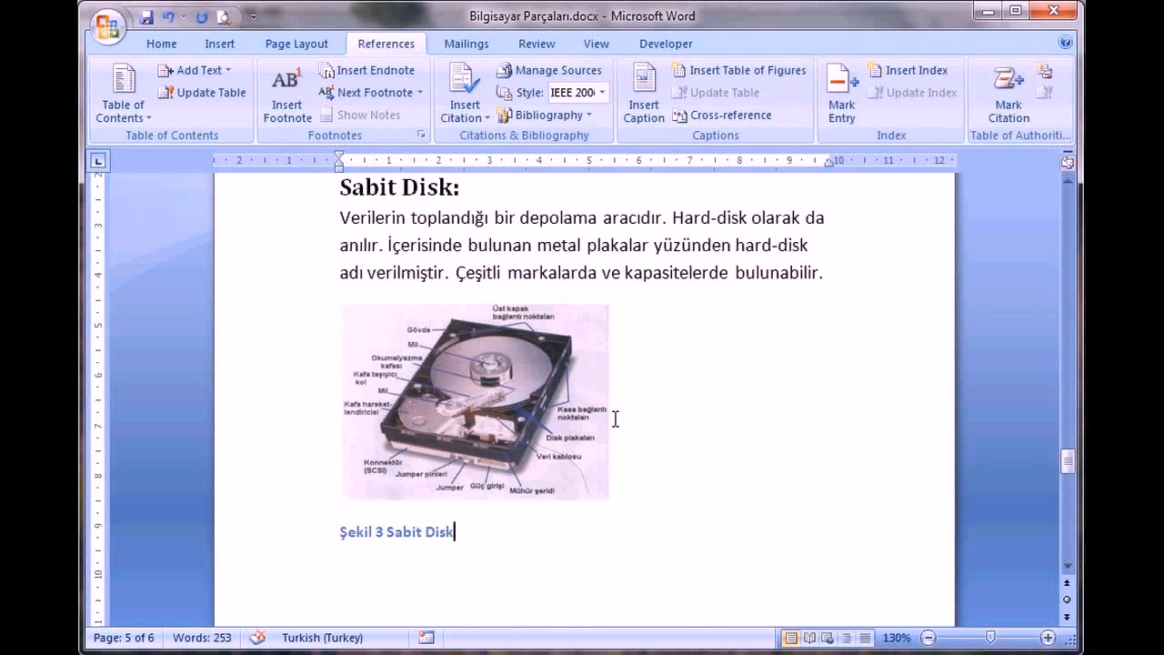
Add the heading "Şekiller Tablosu" above the Kaynakça heading on the last page
middle_click(615, 418)
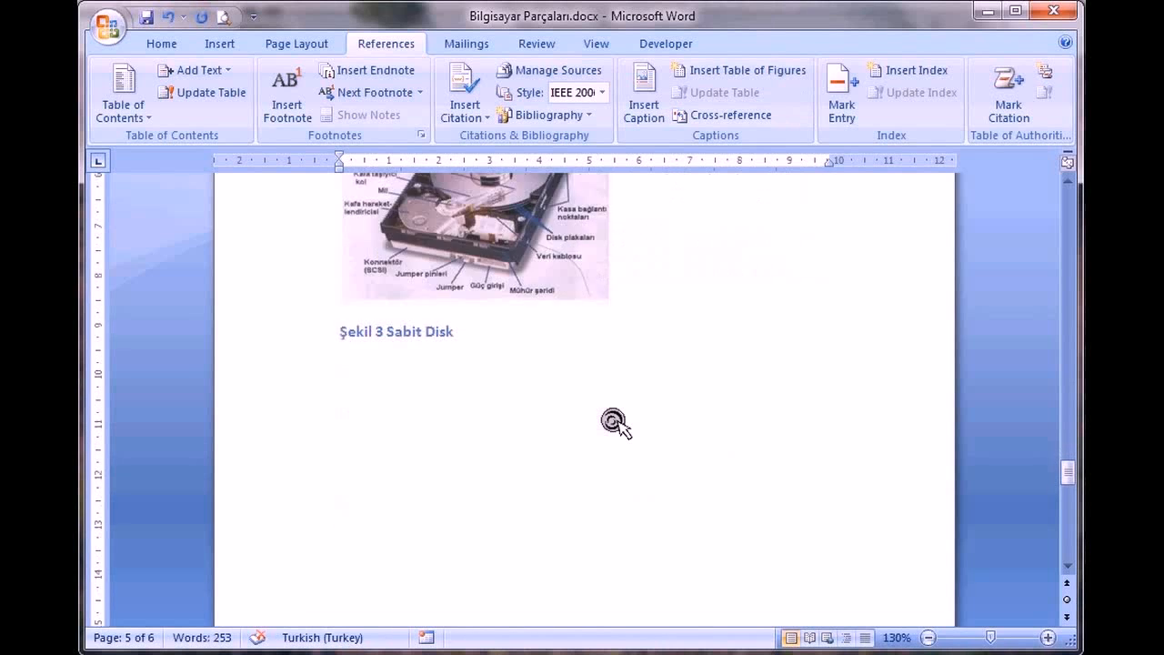
middle_click(615, 418)
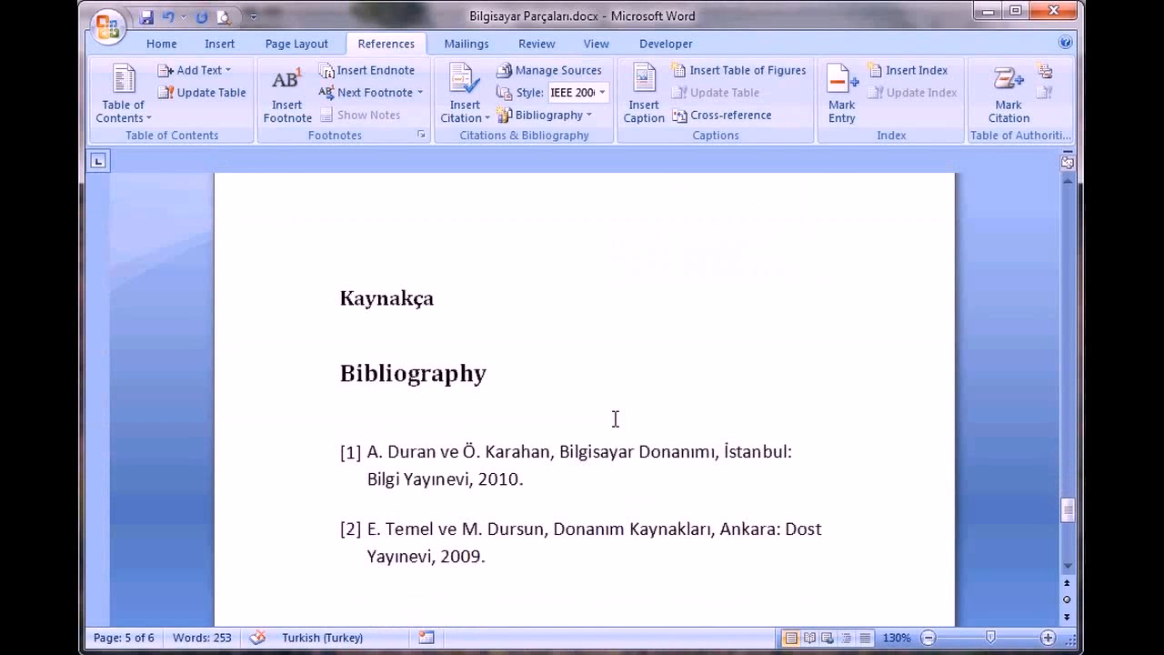
middle_click(614, 418)
middle_click(526, 416)
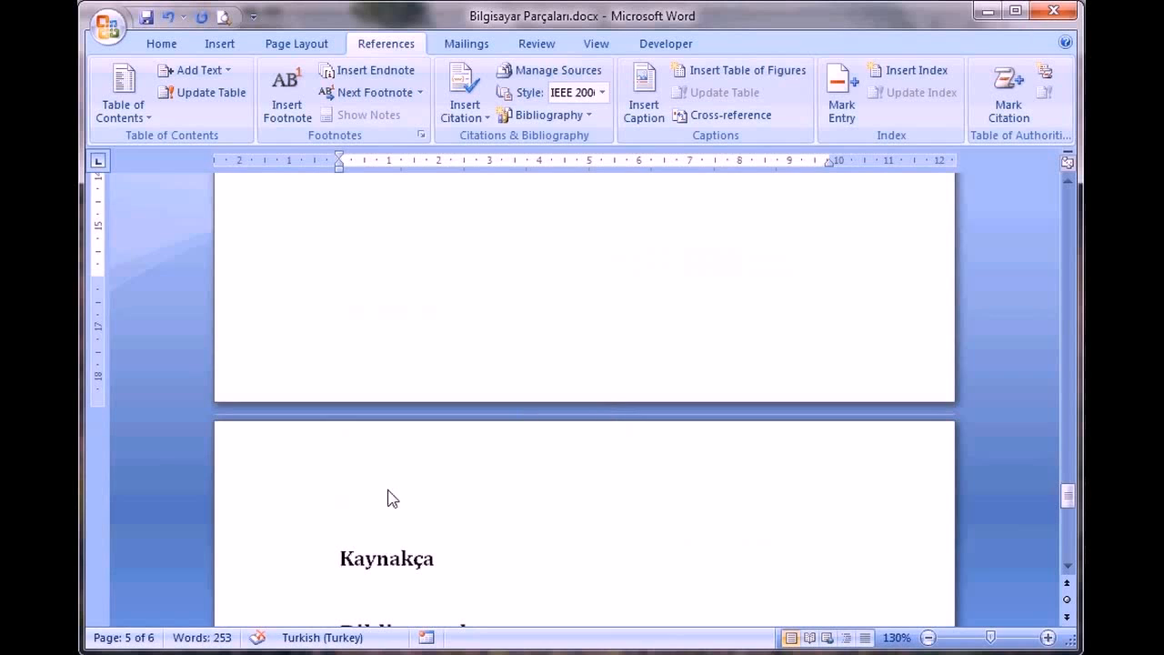
left_click(335, 554)
key("Return")
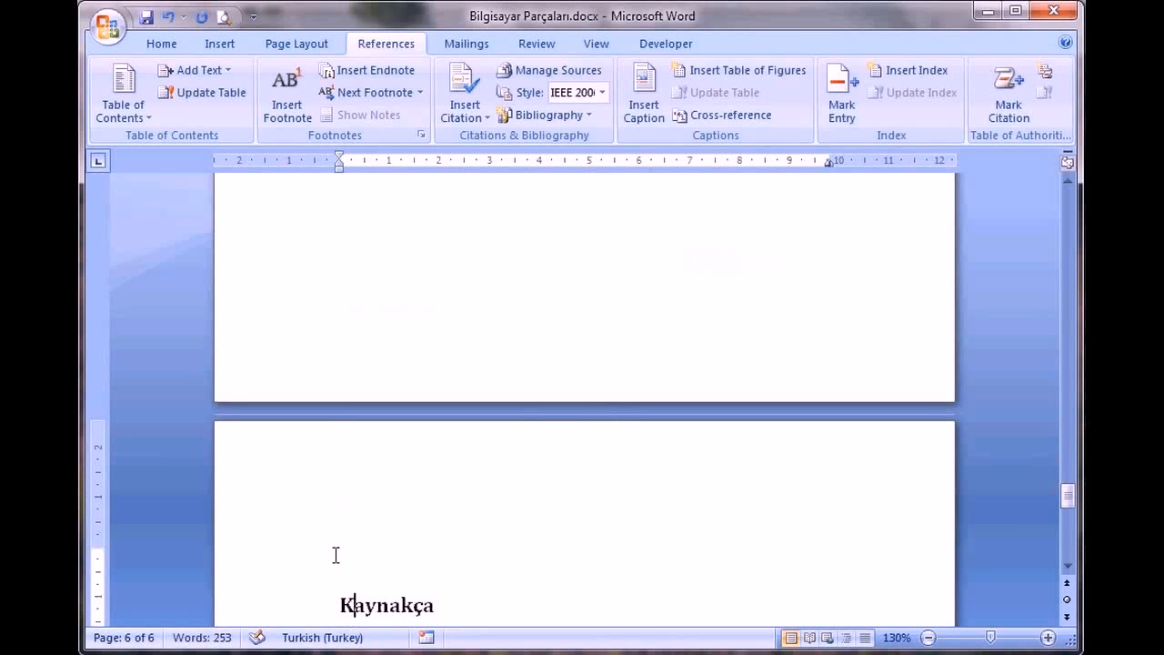
key("ctrl+z")
type("Ş")
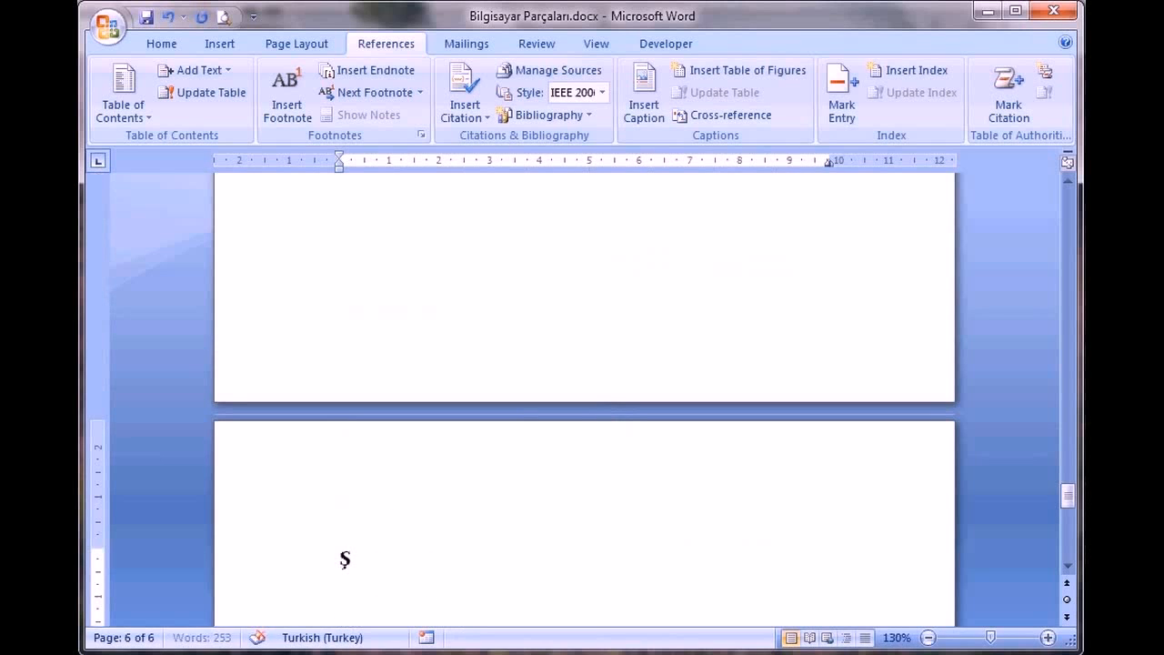
type("ekiller Tablosu")
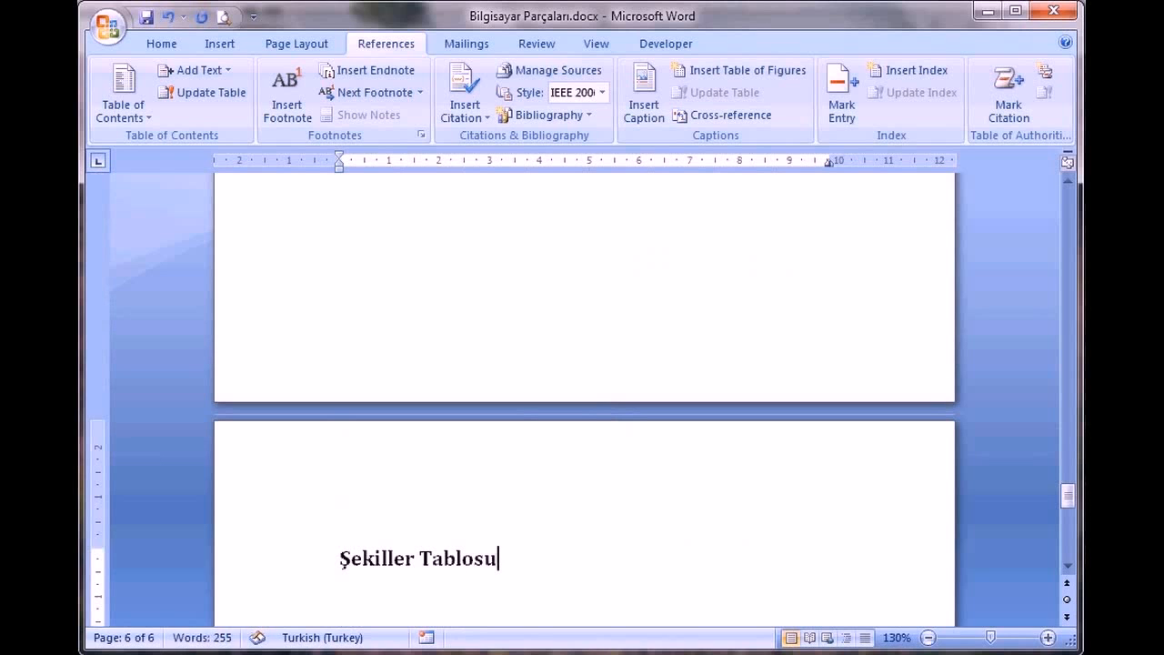
Insert a table of figures for the Şekil captions below the Şekiller Tablosu heading, using the From template format and dotted leaders
key("Return")
scroll(713, 257, "down", 1)
scroll(712, 258, "down", 2)
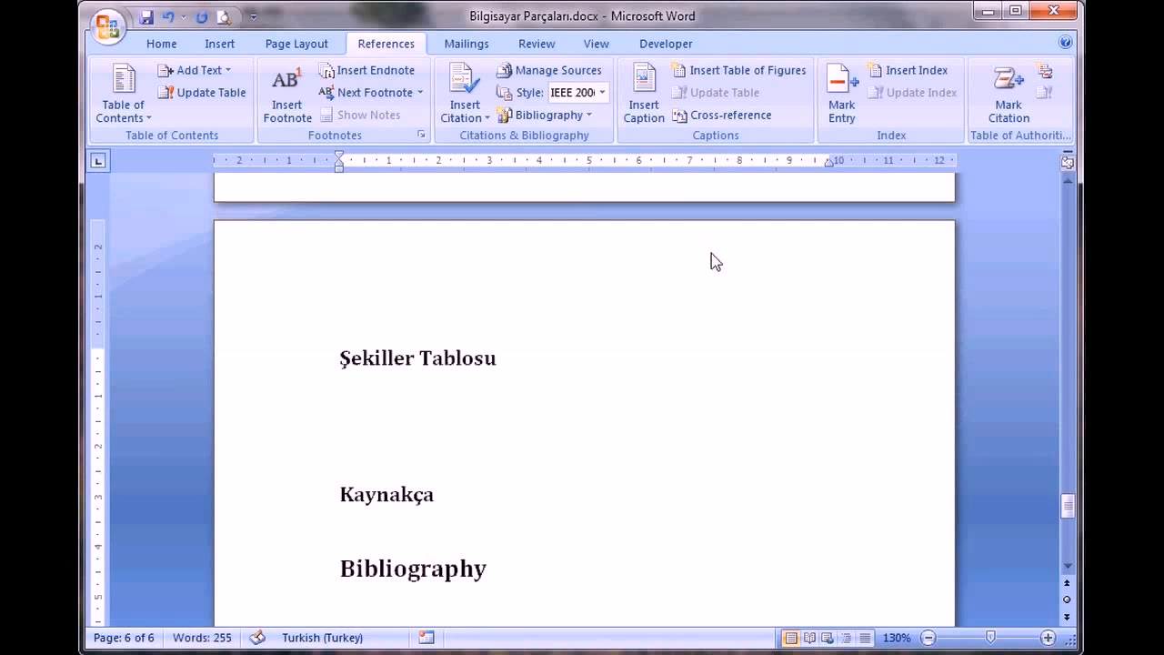
left_click(735, 77)
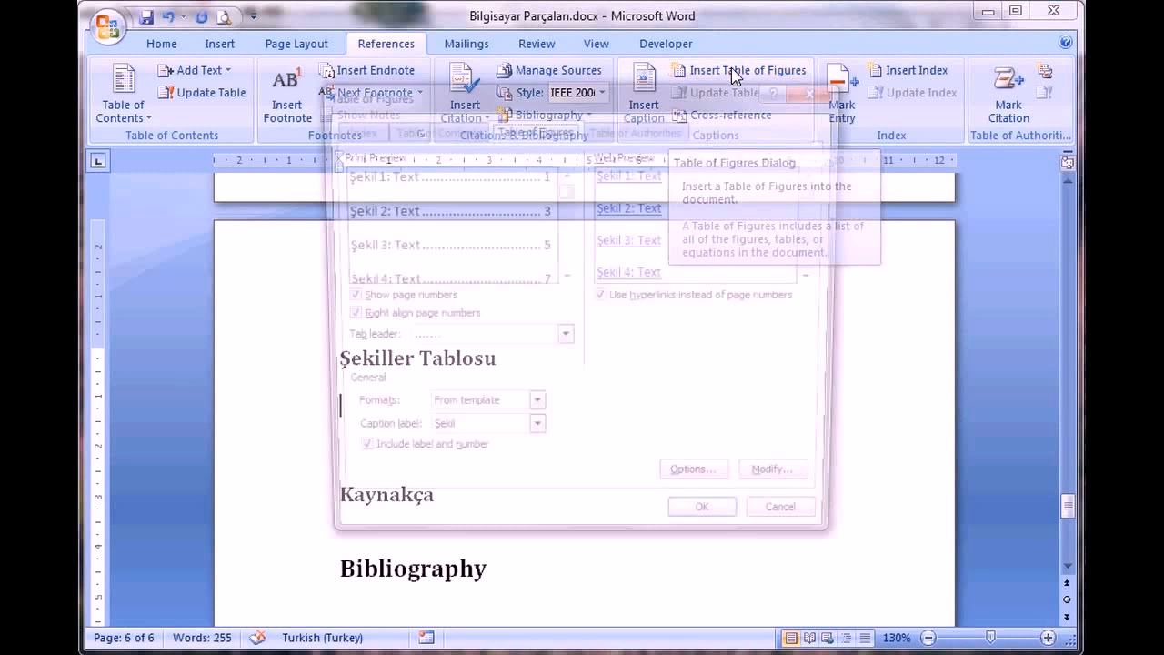
left_click(714, 528)
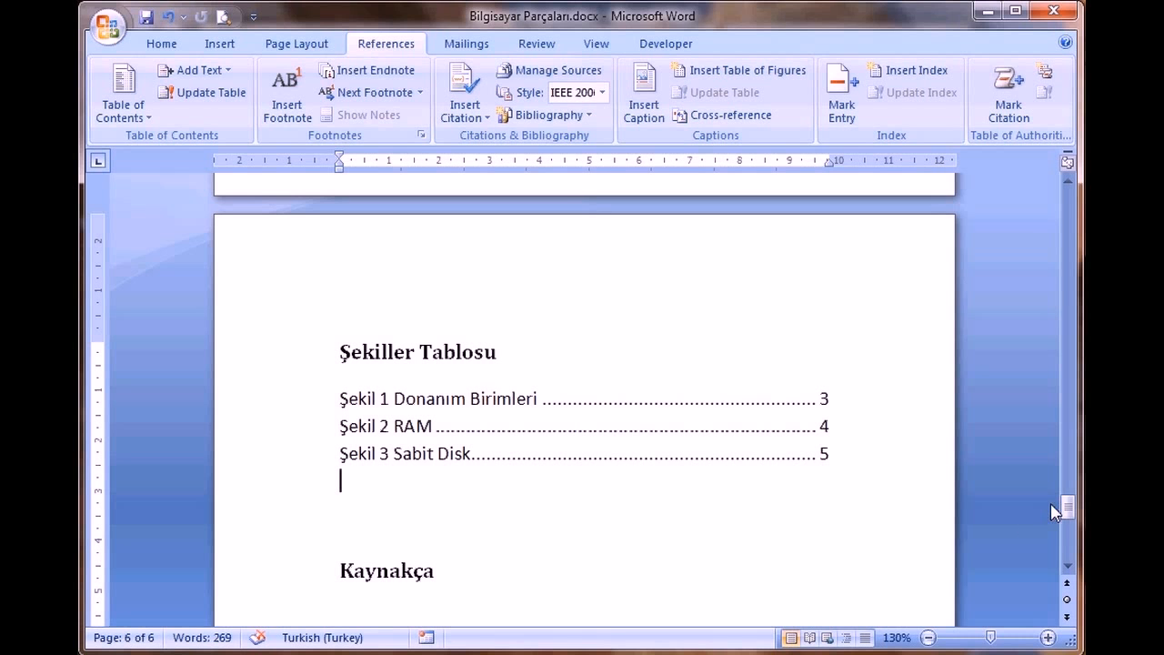
Add the 2005 author-year reference after "yerleştirilir" in the Anakart paragraph and mark it as a citation in the Cases category
left_click_drag(1068, 507, 1067, 338)
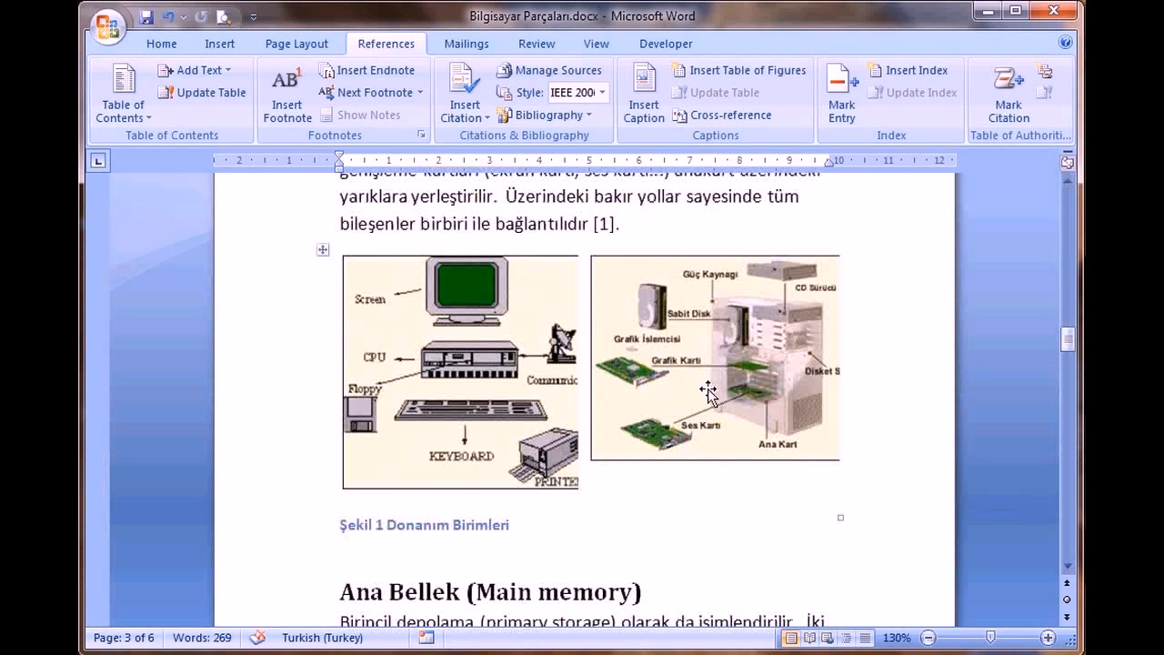
scroll(707, 391, "up", 2)
left_click(643, 350)
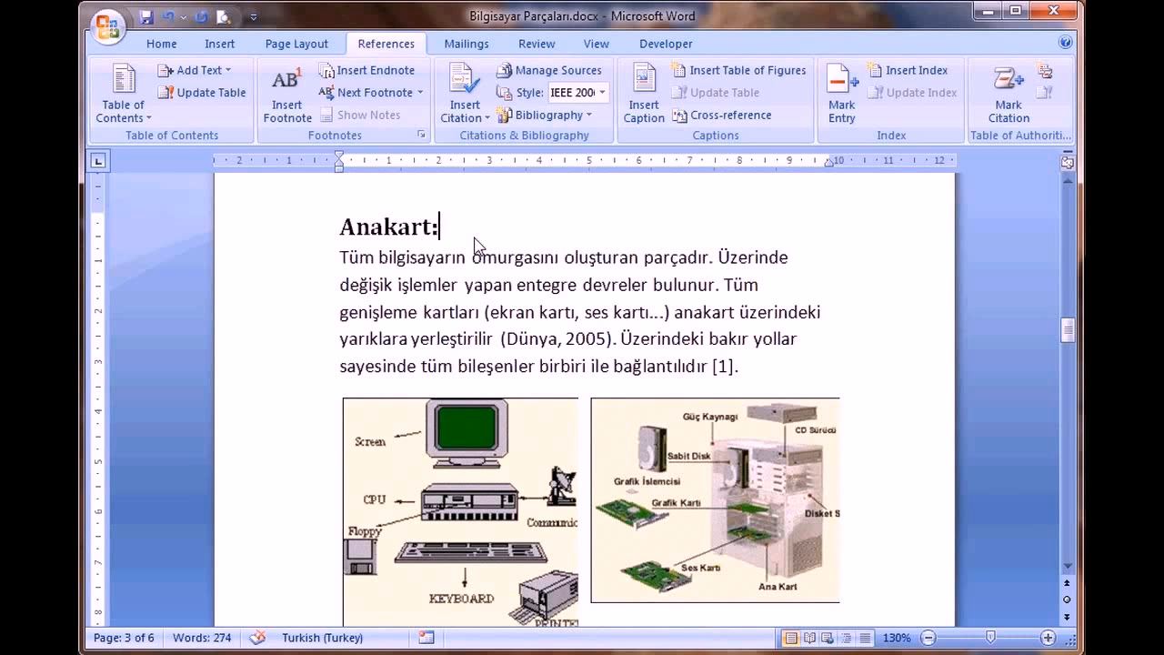
scroll(615, 358, "up", 2)
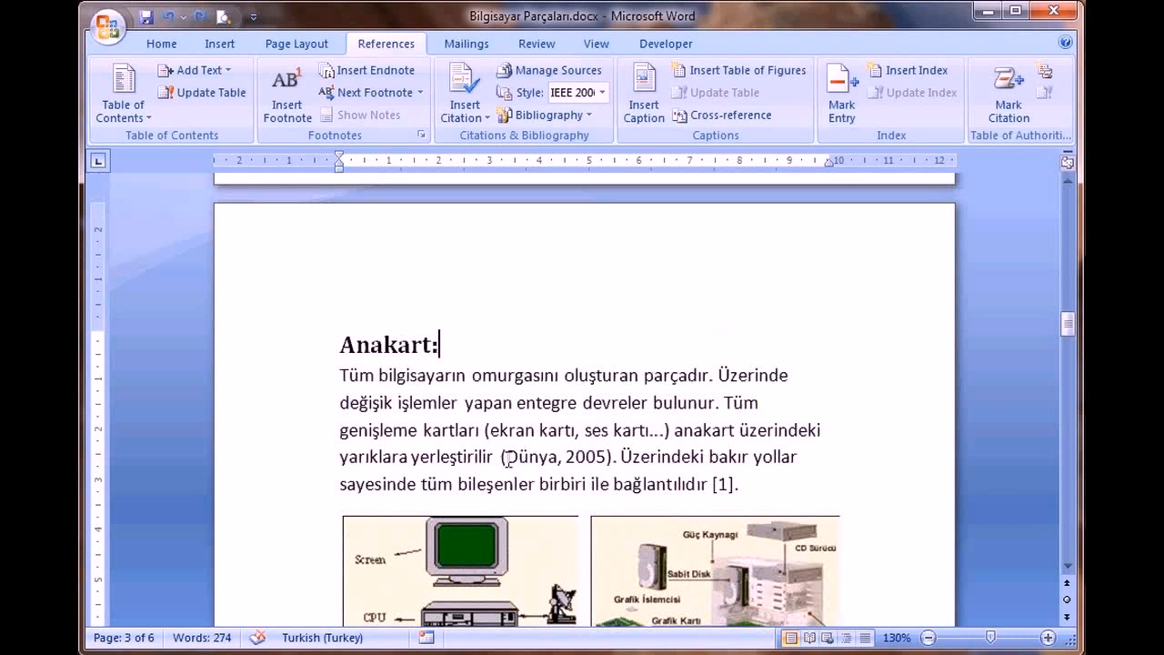
left_click_drag(506, 456, 590, 464)
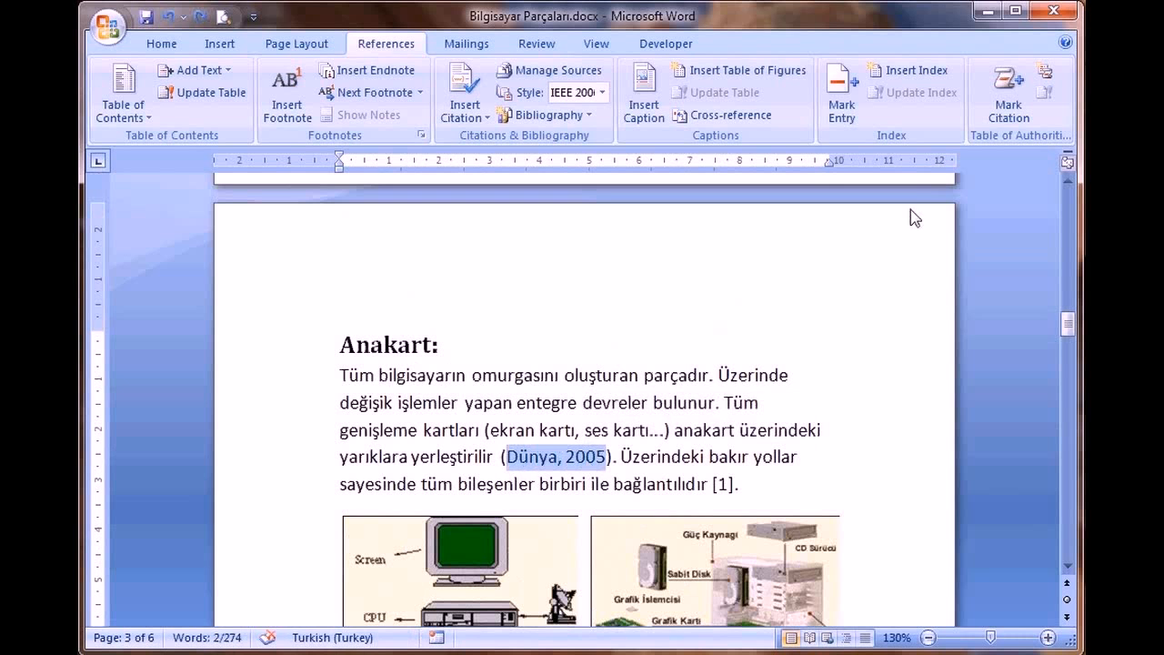
left_click(1007, 109)
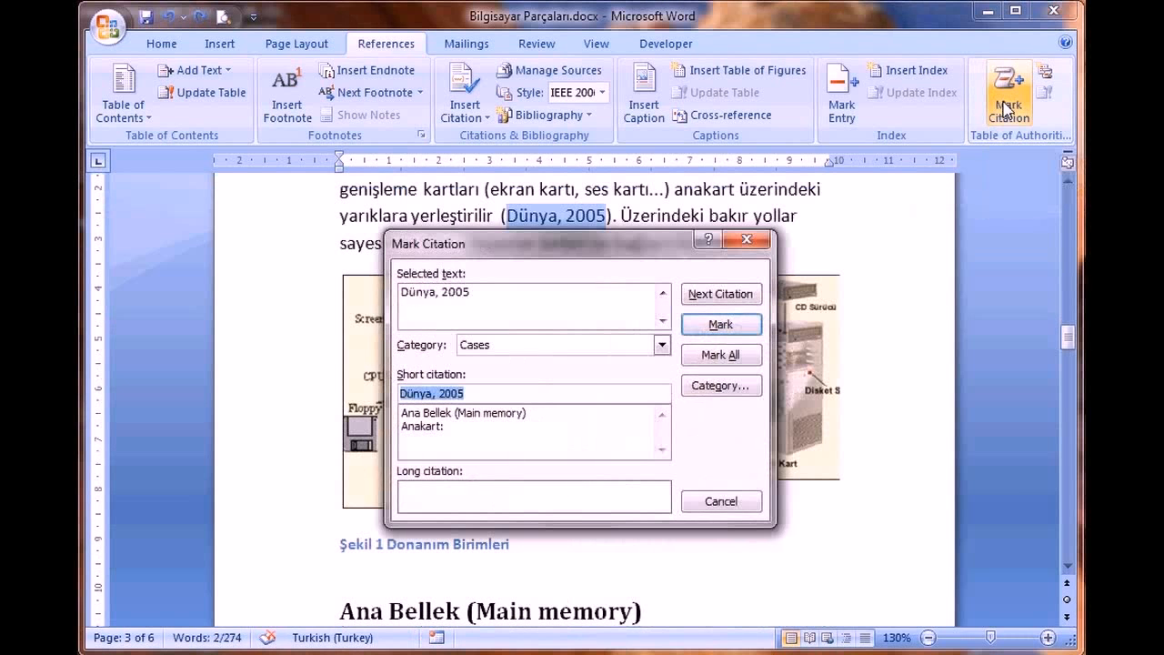
left_click(721, 326)
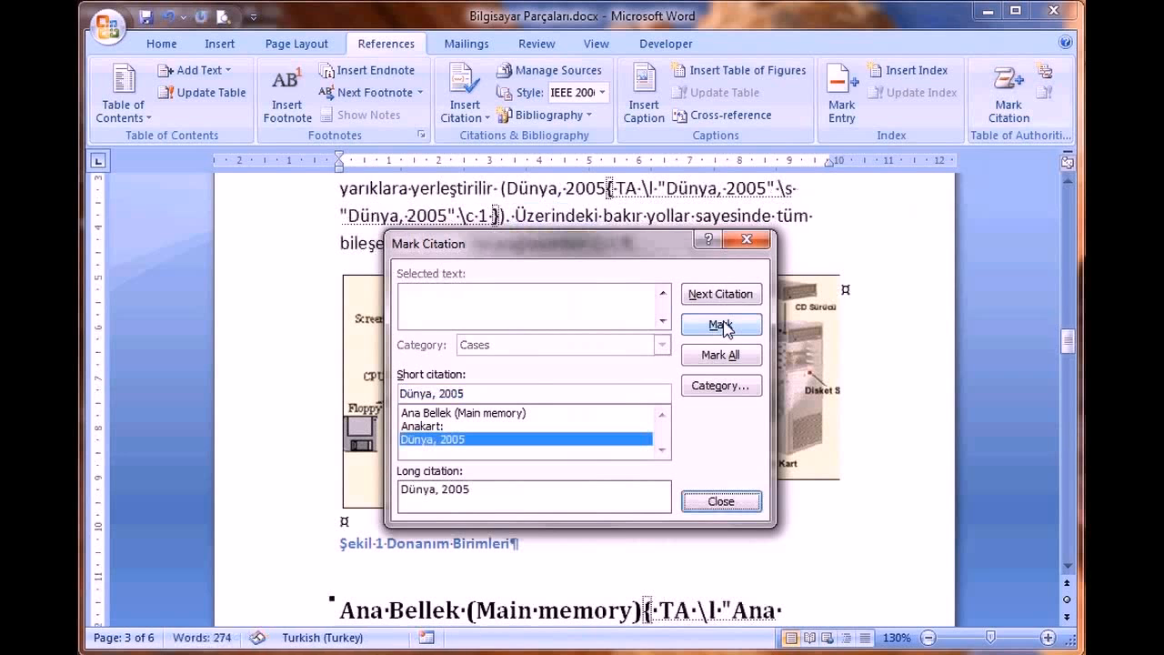
left_click(709, 503)
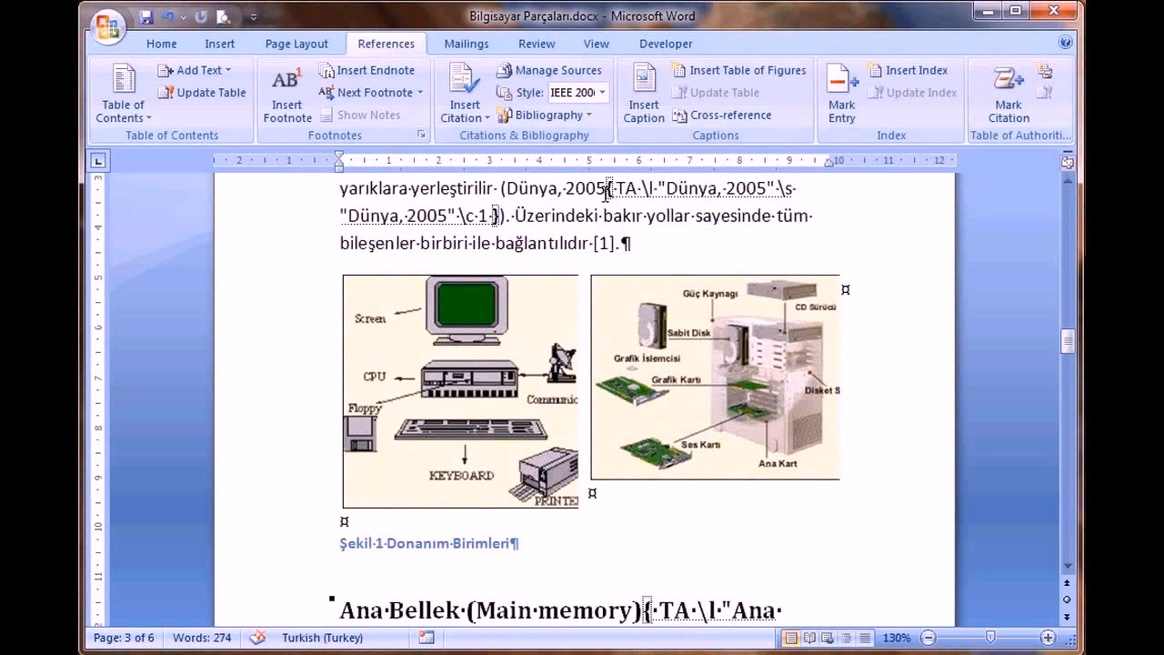
Highlight the TA field code that follows the 2005 reference in the Anakart paragraph to examine it
left_click_drag(608, 189, 614, 202)
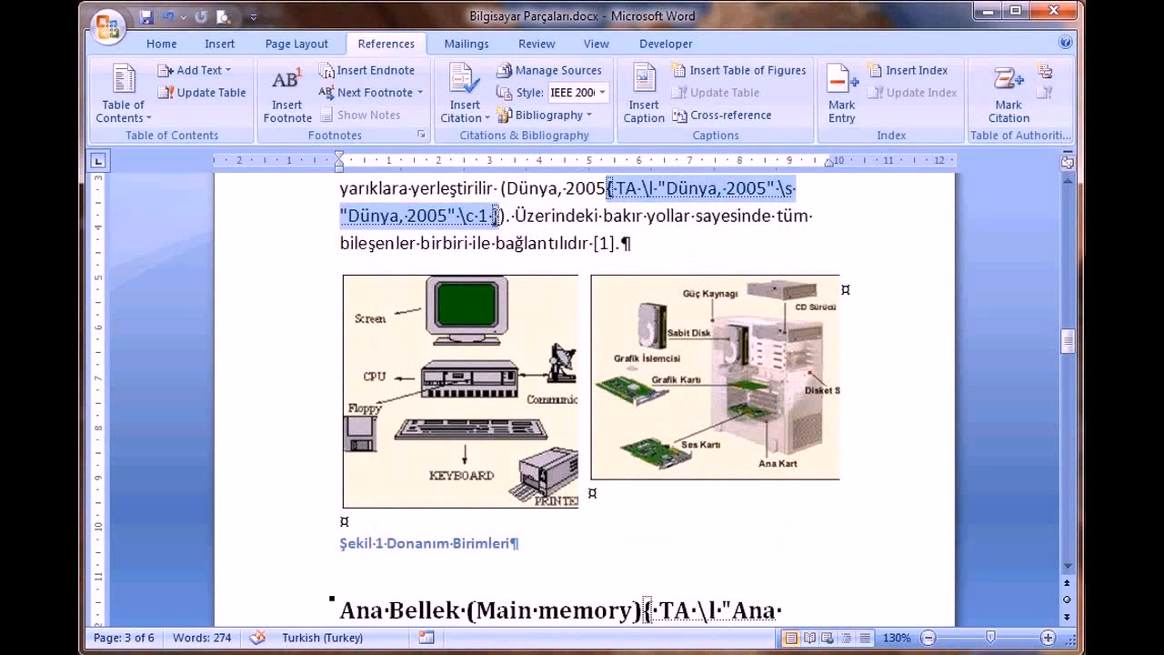
left_click(558, 216)
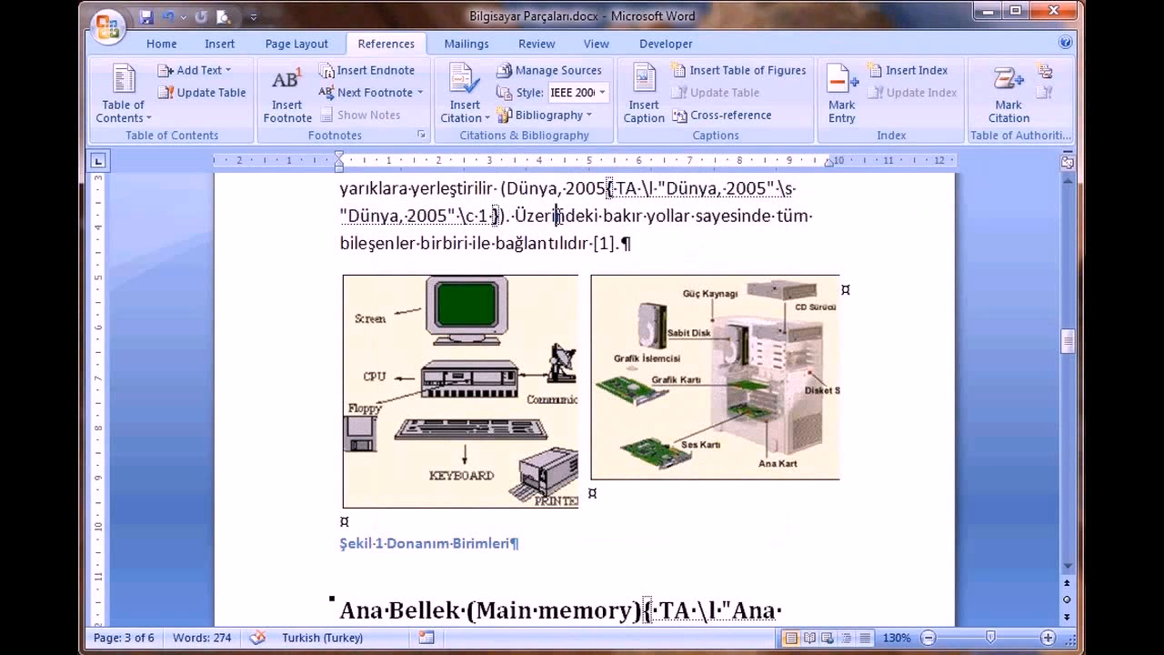
left_click_drag(608, 189, 503, 215)
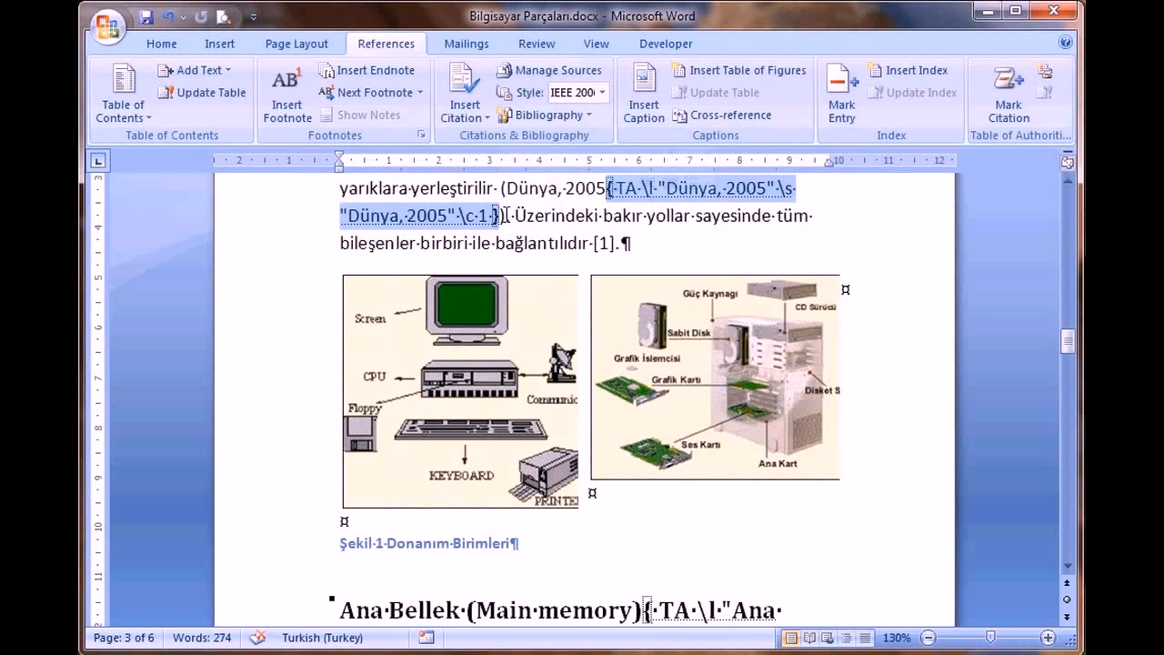
left_click(505, 215)
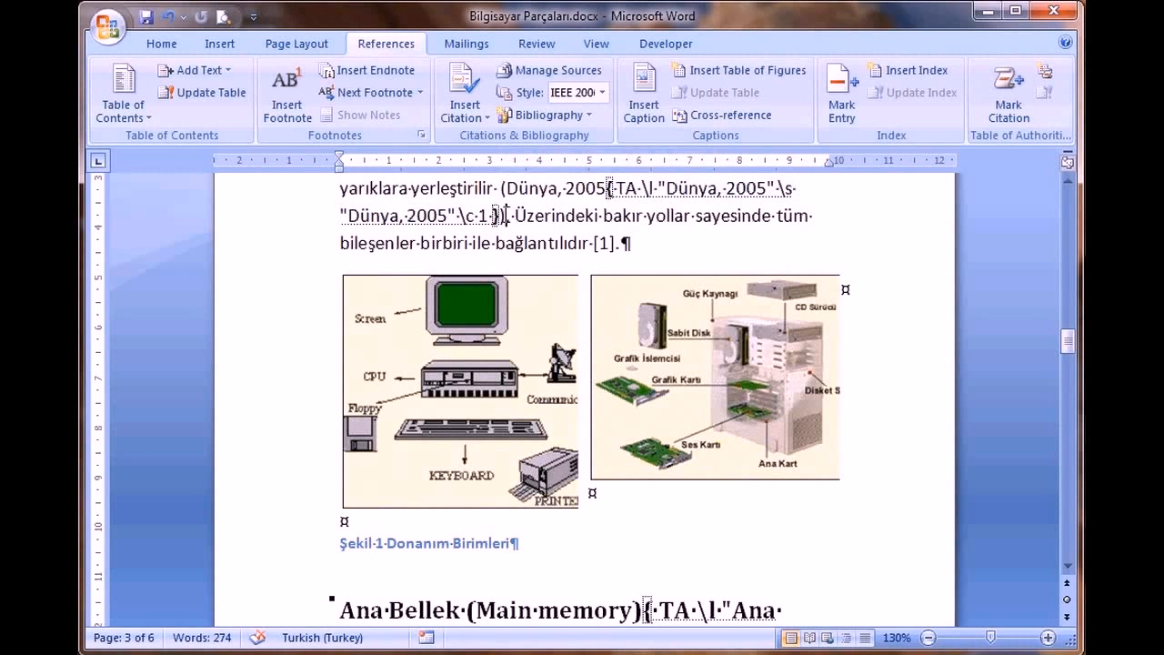
Hide the paragraph marks and other formatting symbols around the Anakart citation
left_click(162, 44)
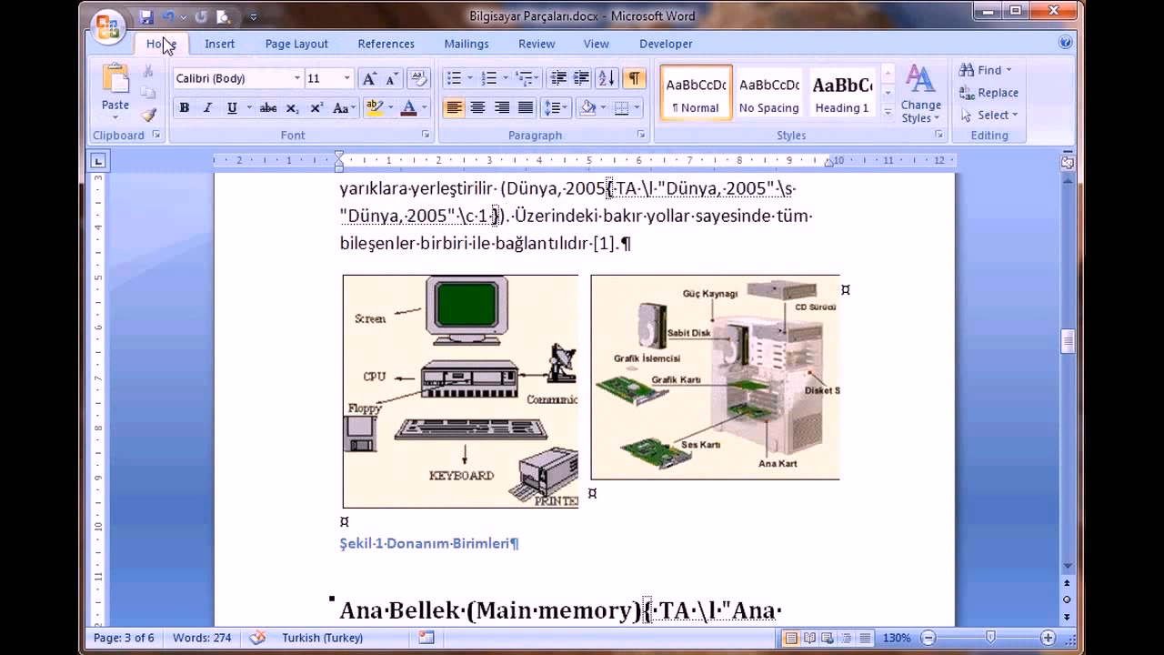
left_click(635, 79)
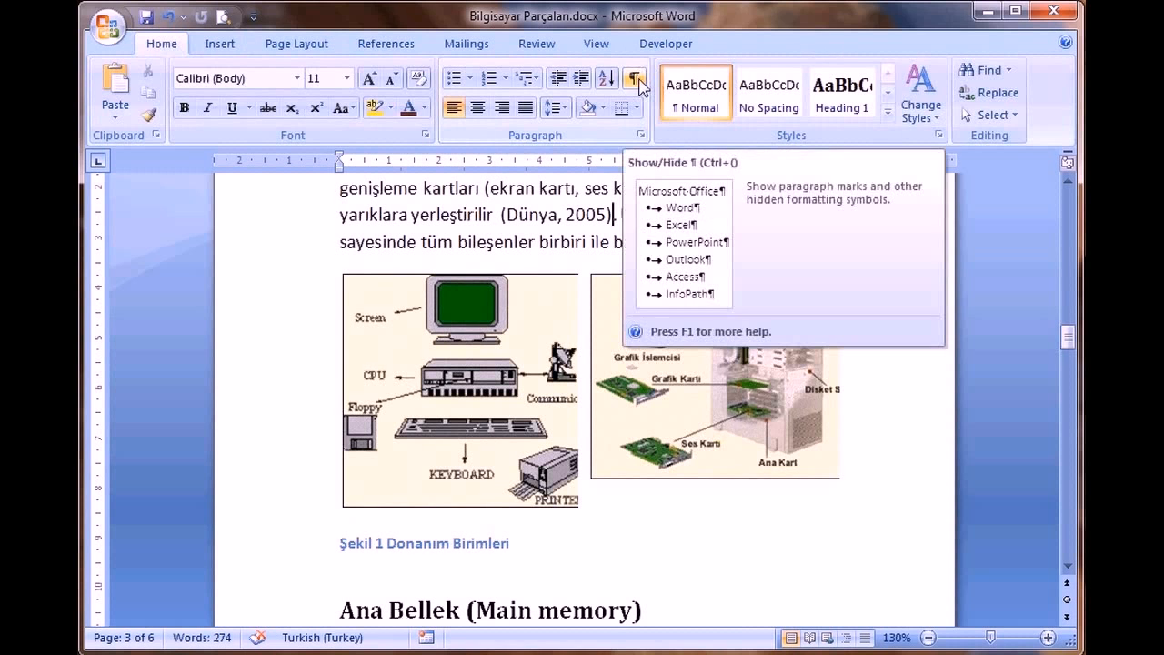
left_click(635, 79)
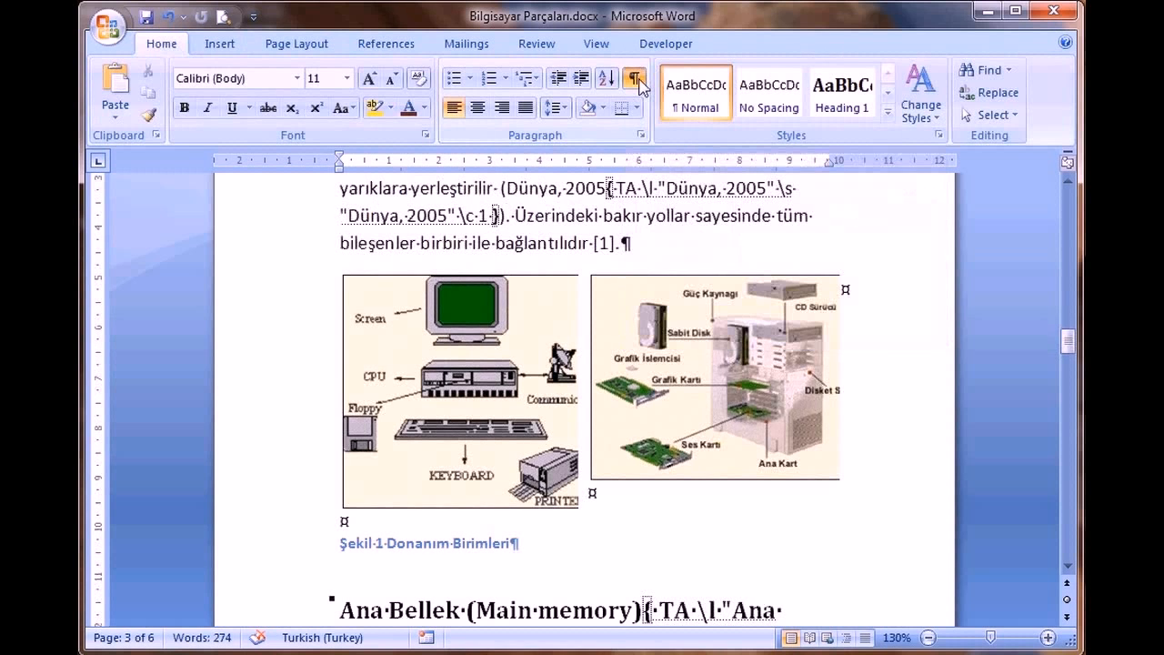
left_click(636, 80)
Mark the 2001 author-year reference at the end of the Rasgele Erişimli Bellek (RAM) paragraph as a citation in the Cases category
scroll(670, 248, "up", 1)
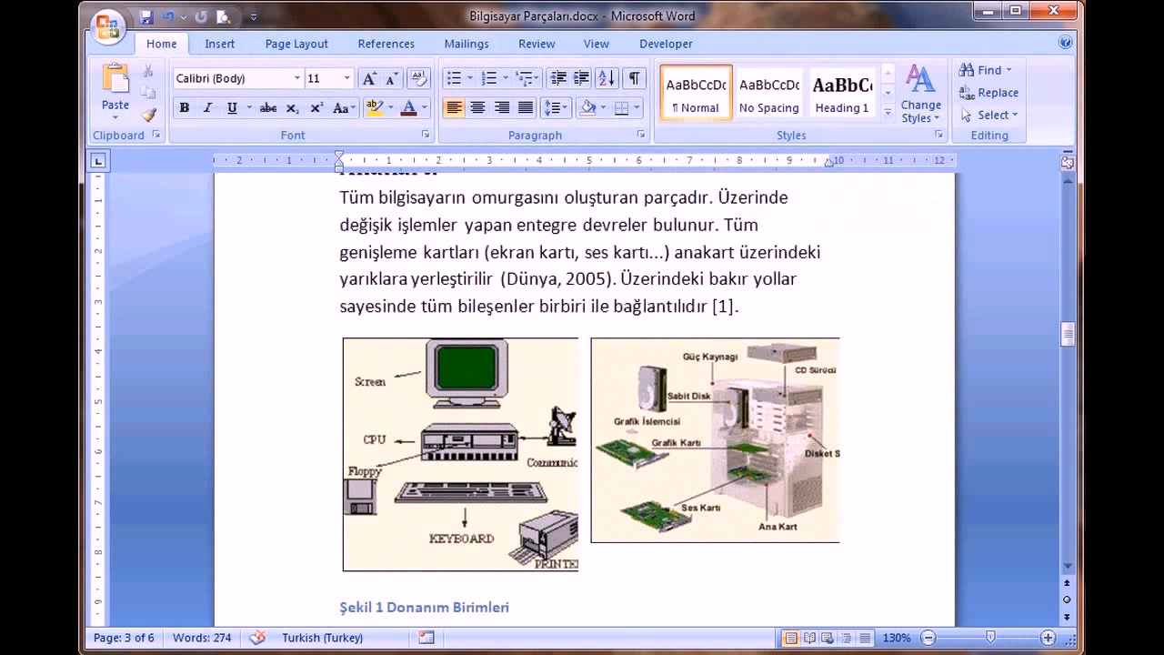
left_click(384, 43)
scroll(742, 255, "down", 8)
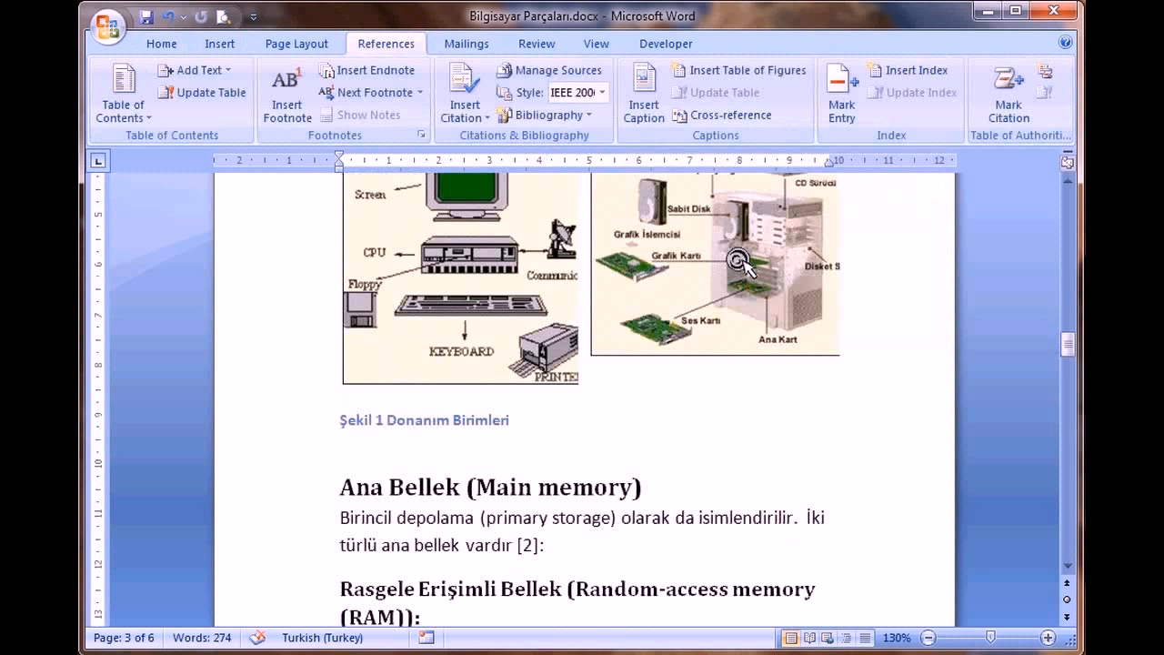
left_click_drag(544, 424, 671, 420)
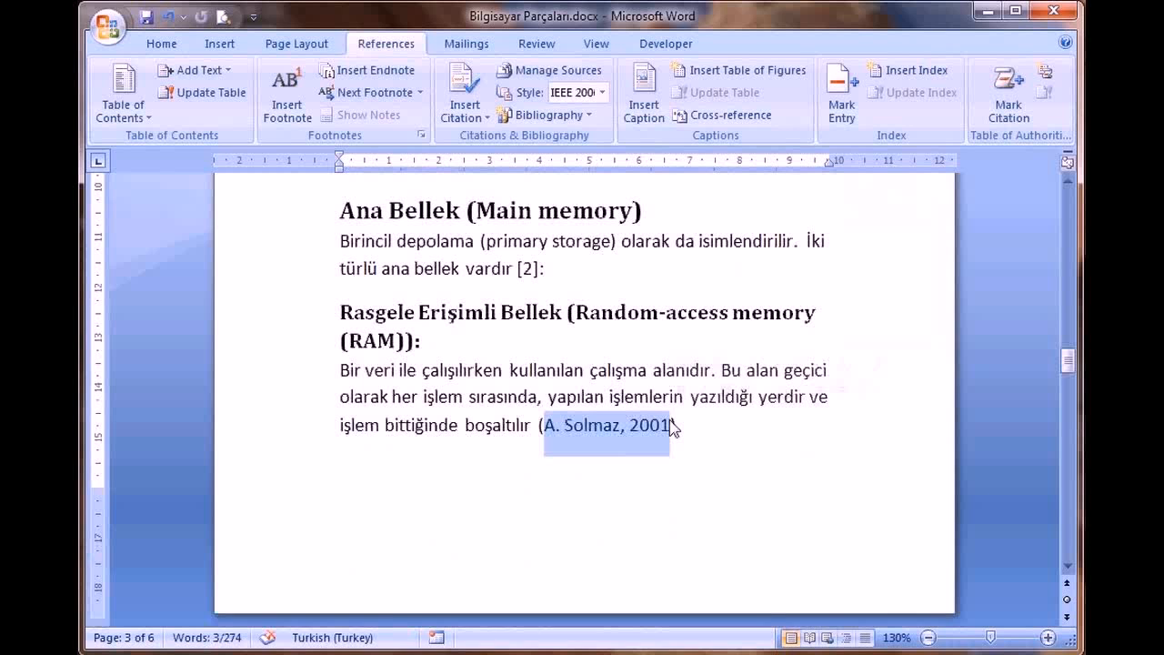
left_click(1006, 103)
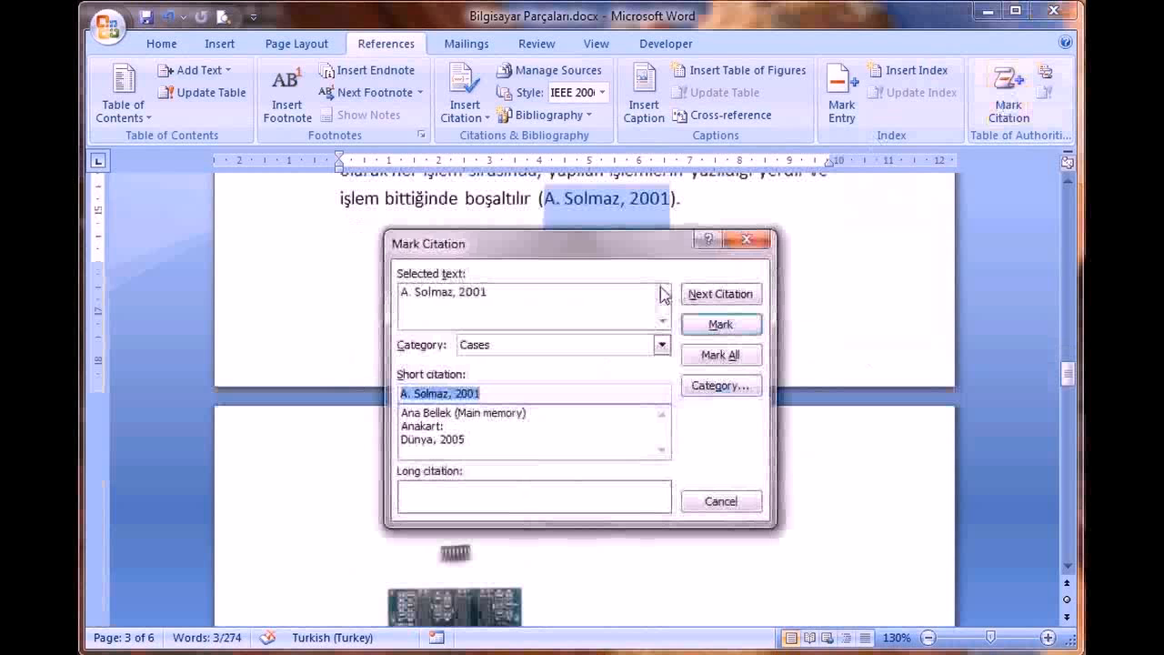
left_click(720, 326)
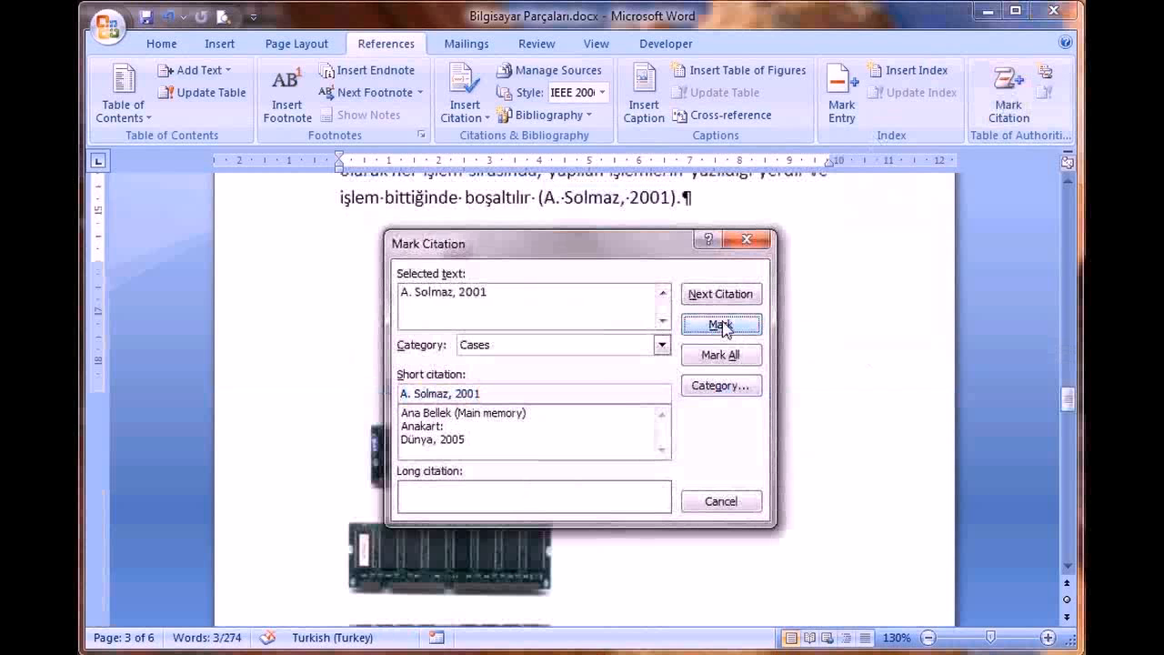
left_click(721, 502)
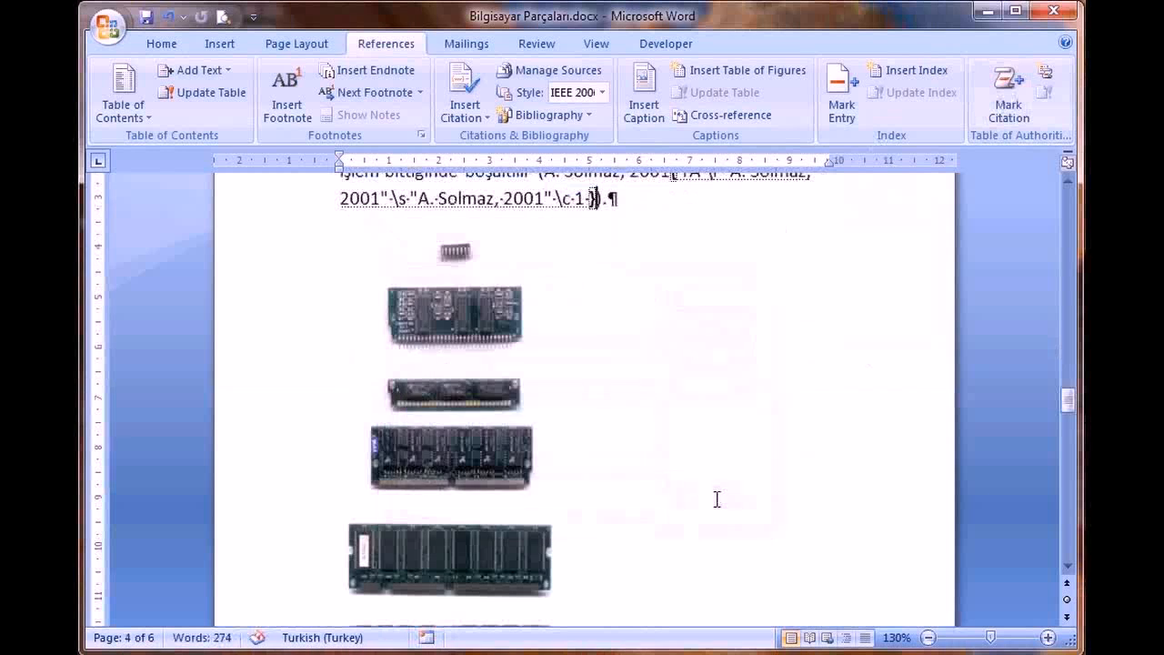
Check the citation field code in the RAM paragraph and hide the formatting symbols again
scroll(715, 500, "up", 2)
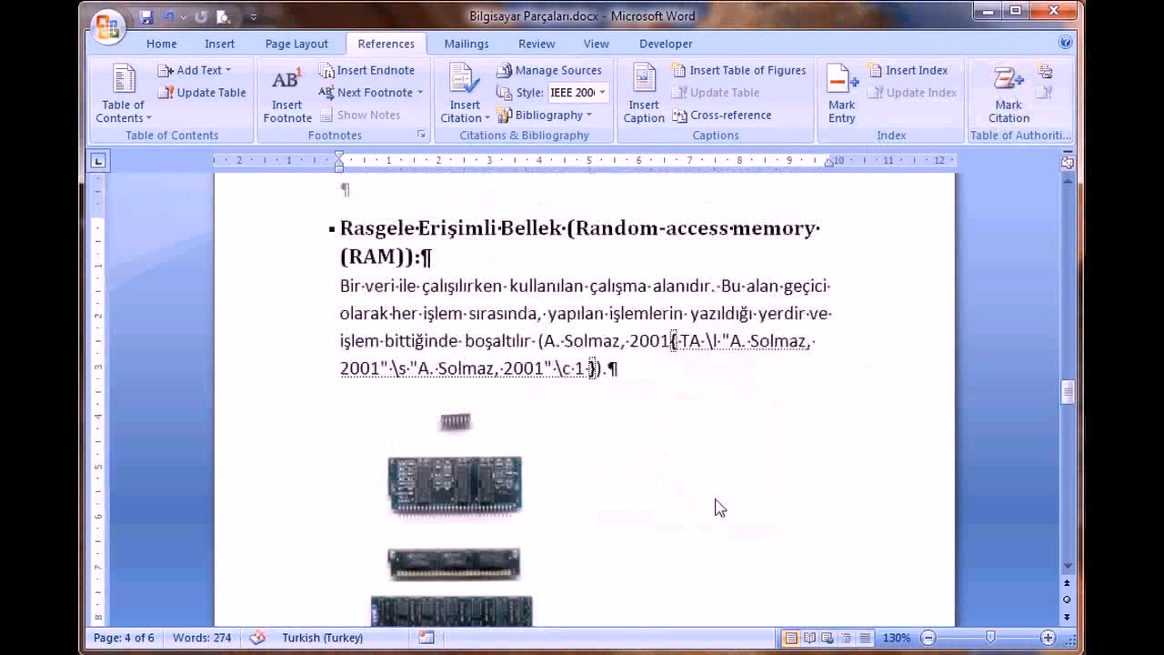
scroll(718, 504, "up", 2)
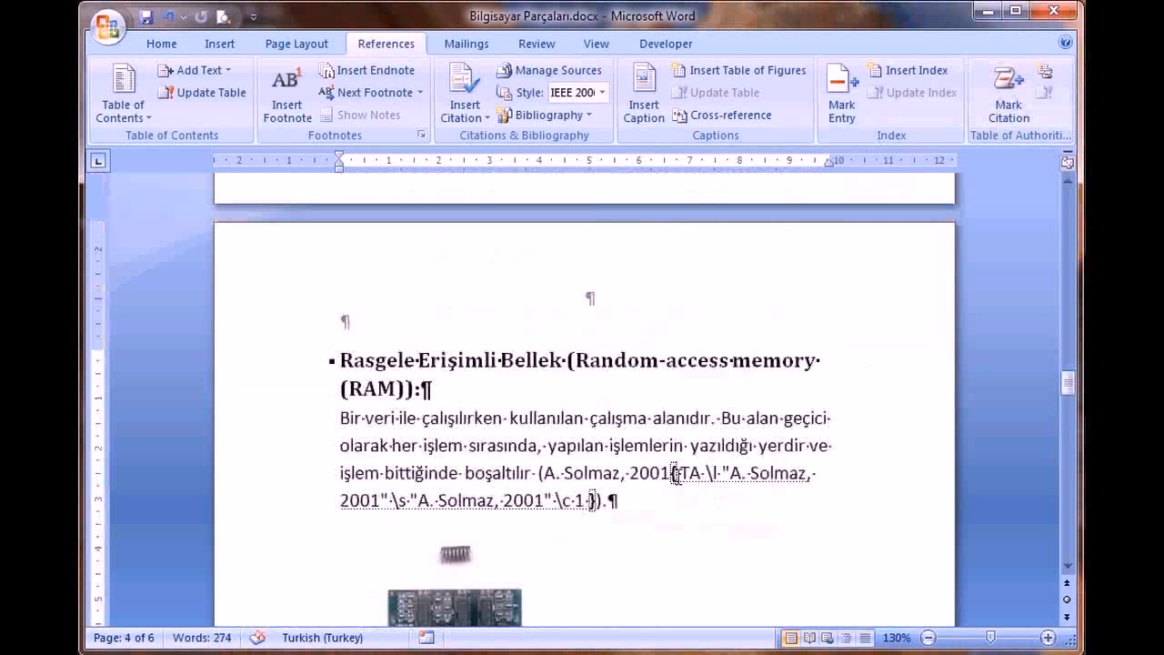
left_click(171, 45)
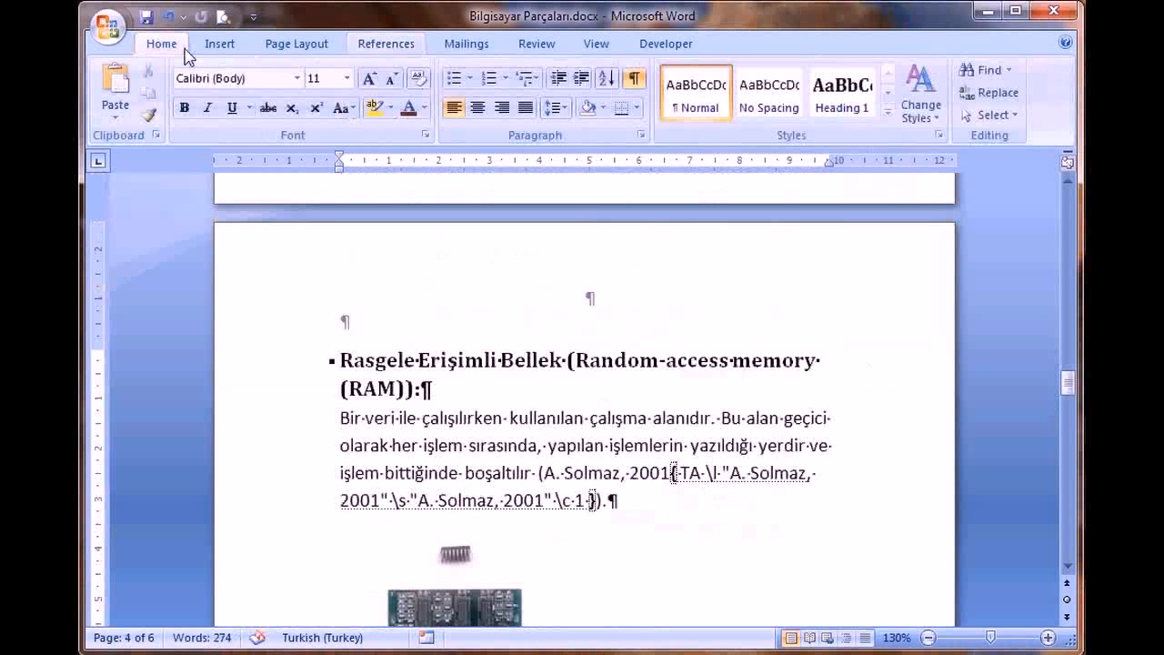
left_click(634, 81)
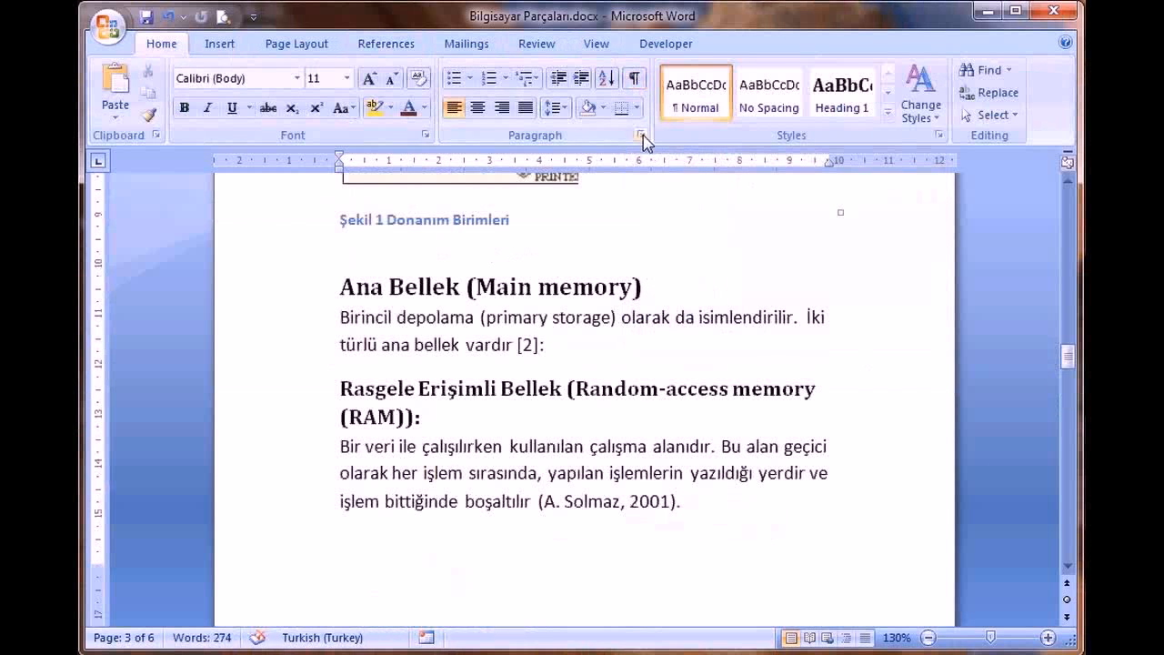
left_click(636, 80)
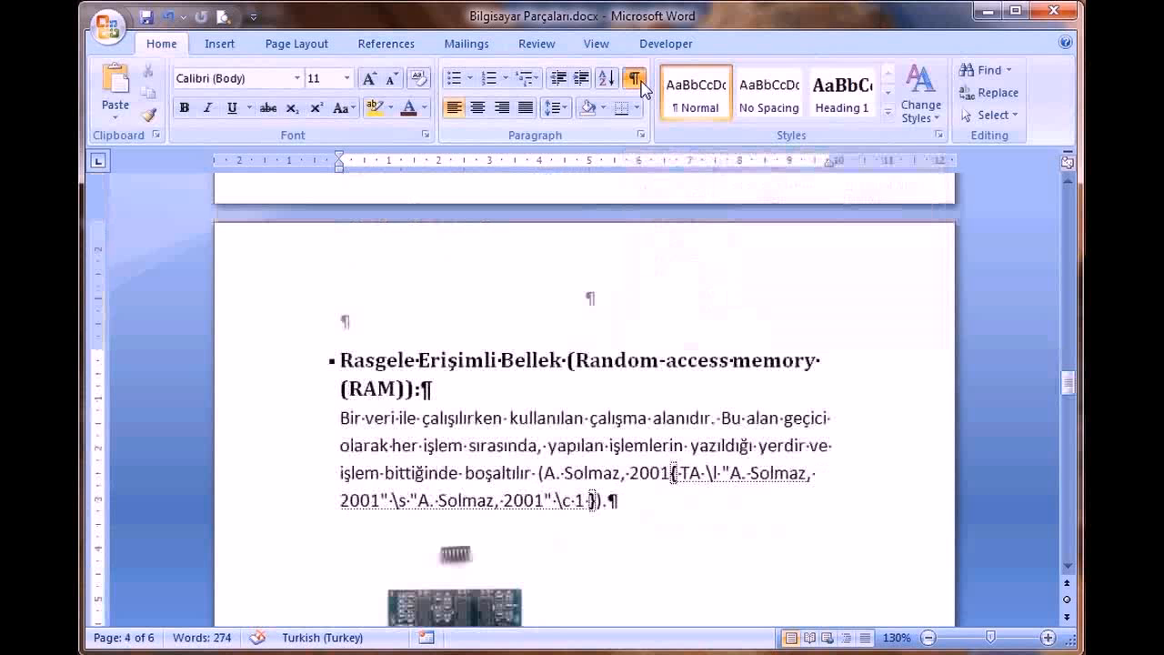
left_click(636, 80)
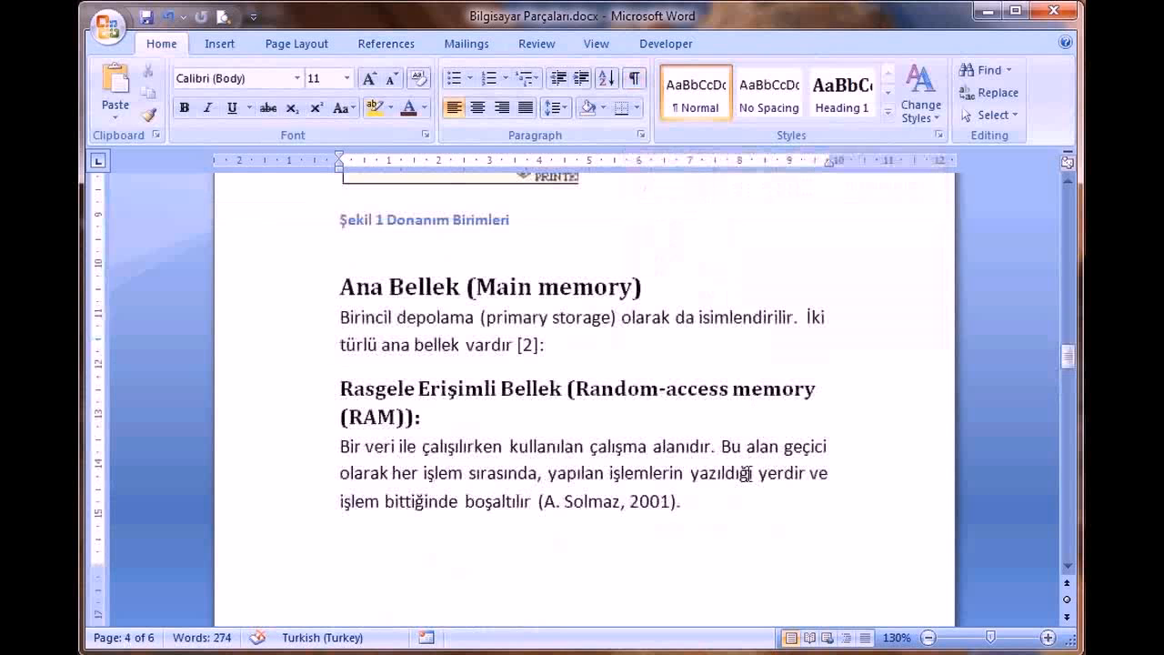
Insert a table of authorities covering all categories below the Alıntılar heading, above Kaynakça
key("alt+s")
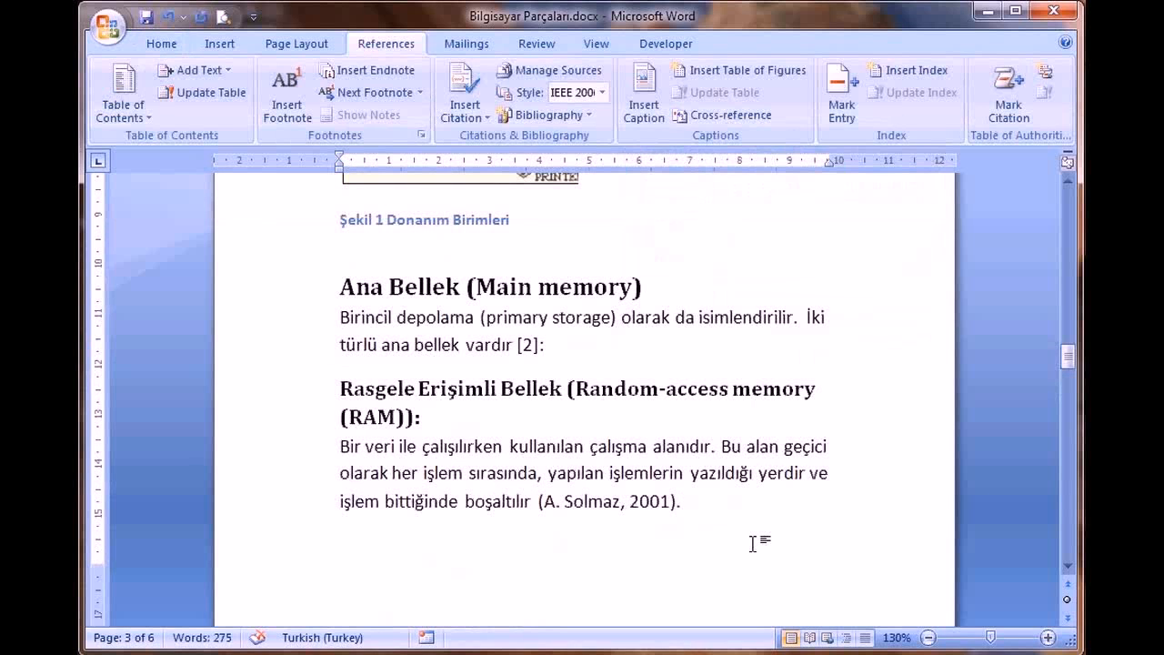
left_click_drag(1069, 360, 1072, 519)
left_click(411, 389)
left_click(400, 408)
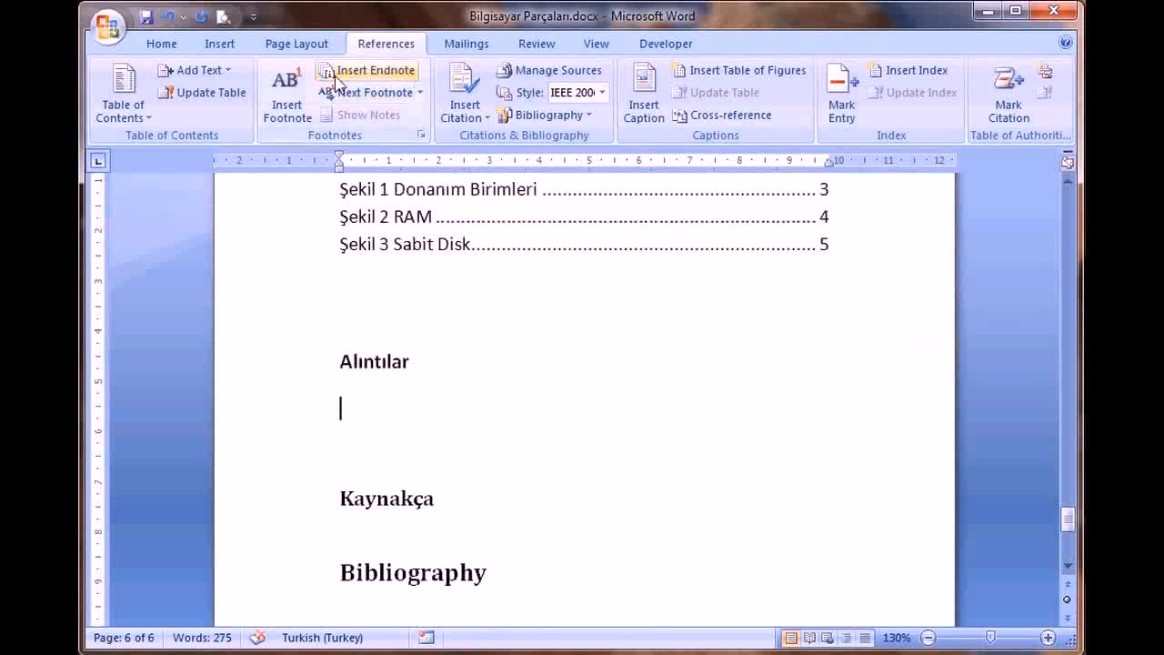
left_click(1049, 75)
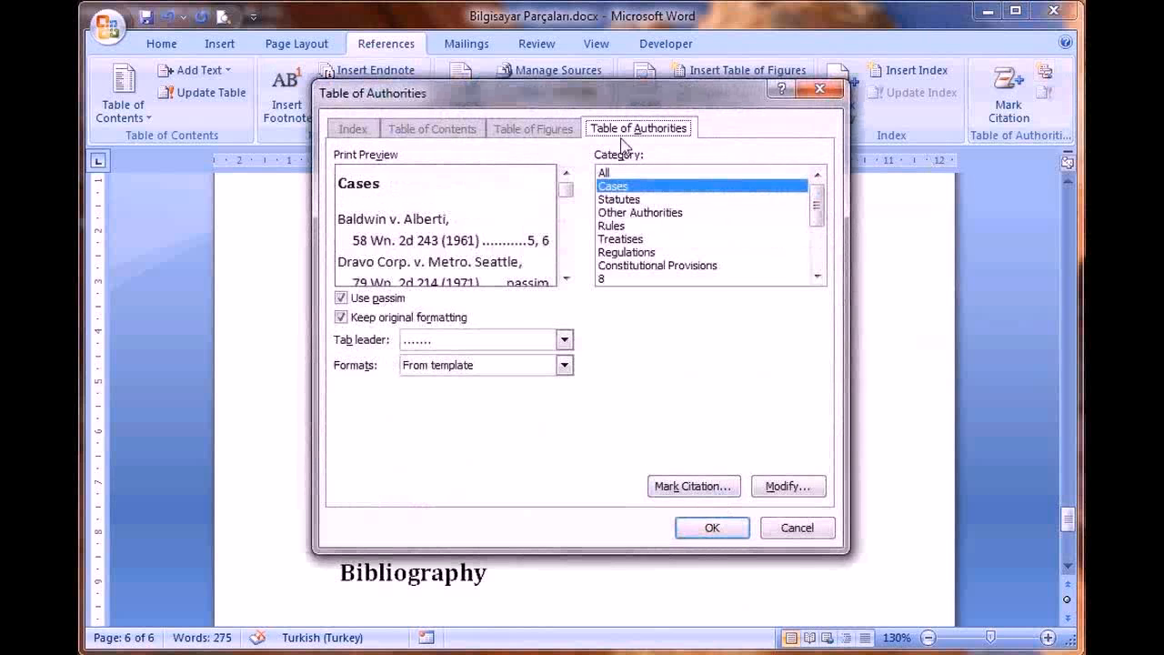
left_click(614, 172)
left_click(712, 527)
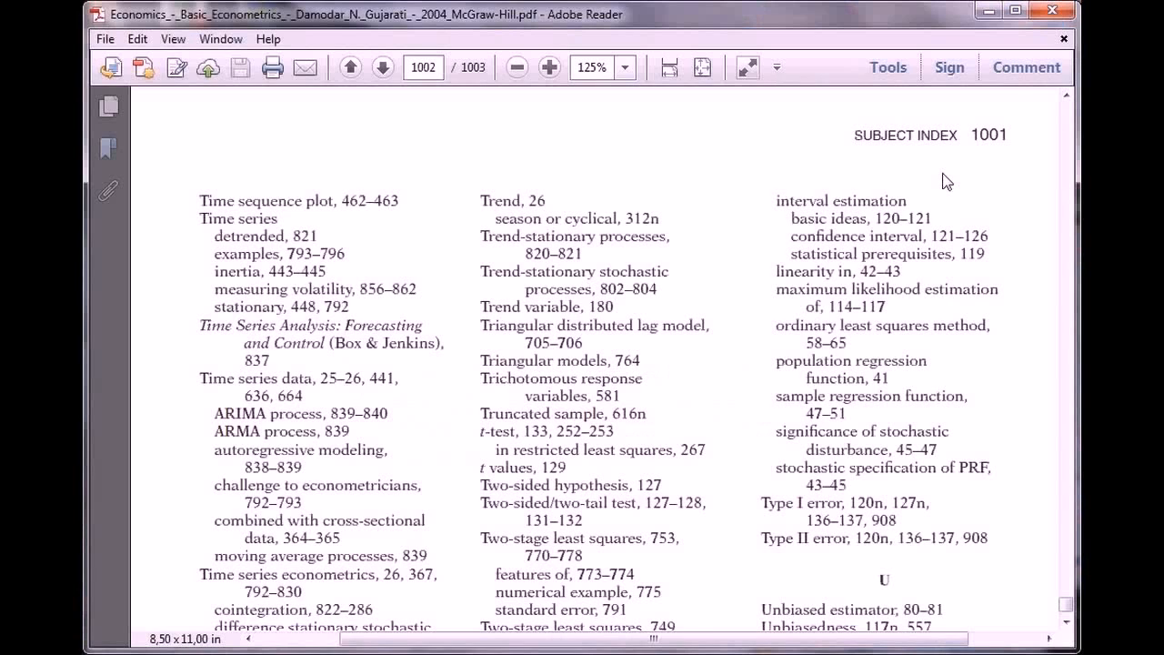
Examine the subject index of the Basic Econometrics PDF in Adobe Reader and highlight the "Unbiased estimator, 80–81" entry
scroll(942, 210, "down", 3)
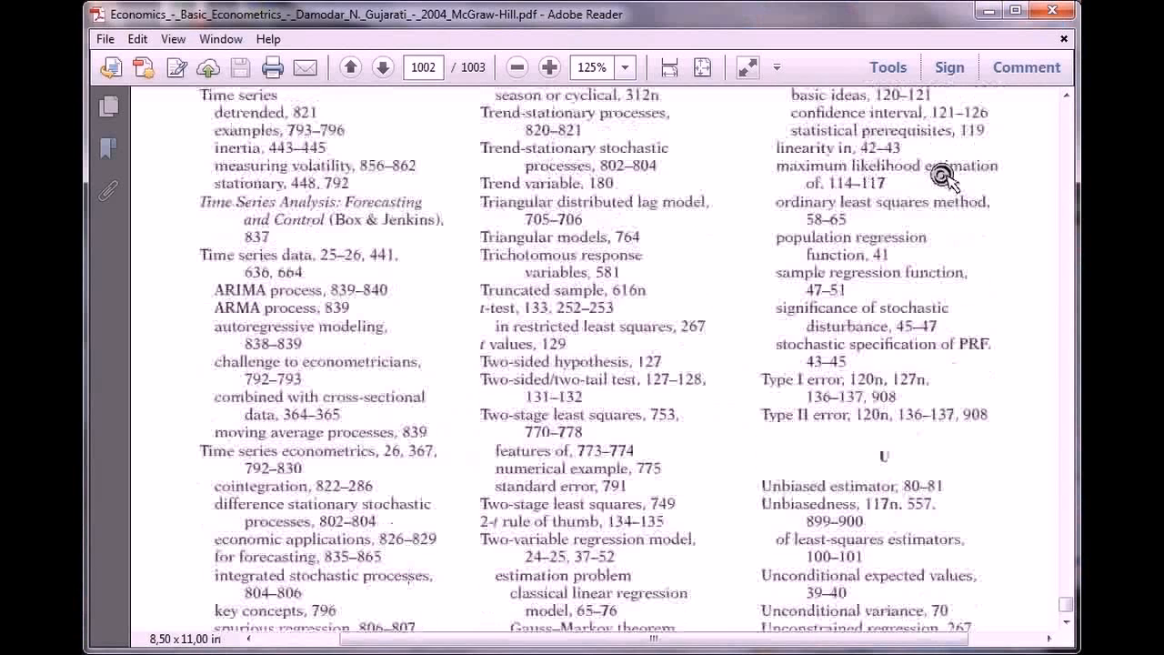
scroll(942, 177, "down", 1)
scroll(942, 176, "down", 1)
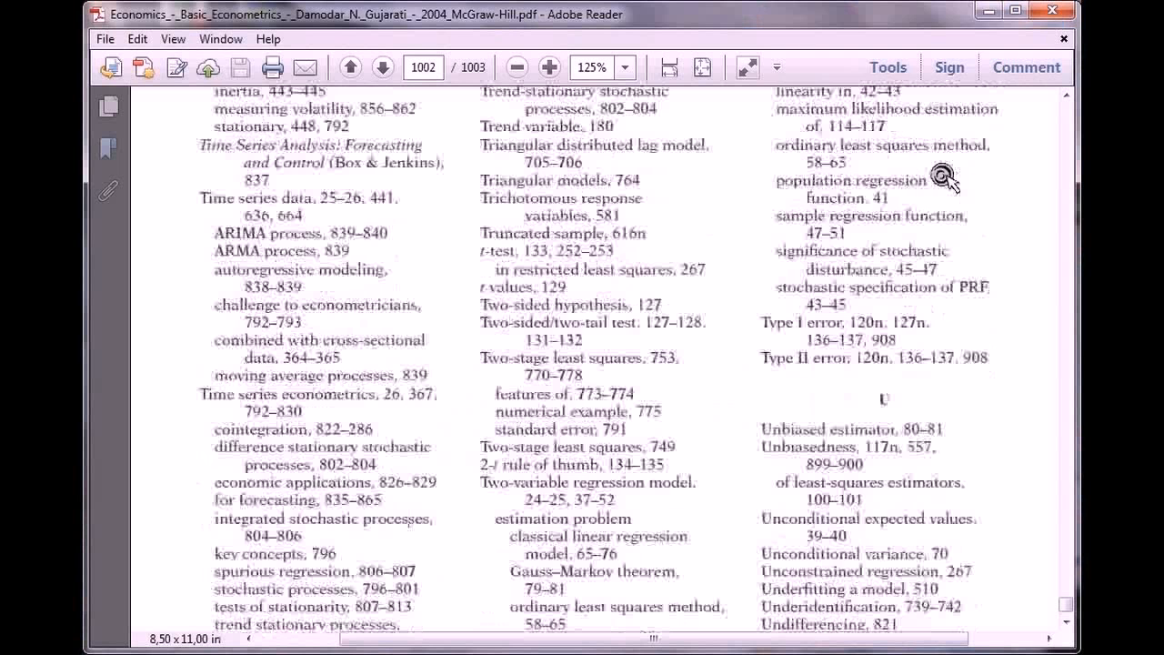
scroll(942, 176, "down", 3)
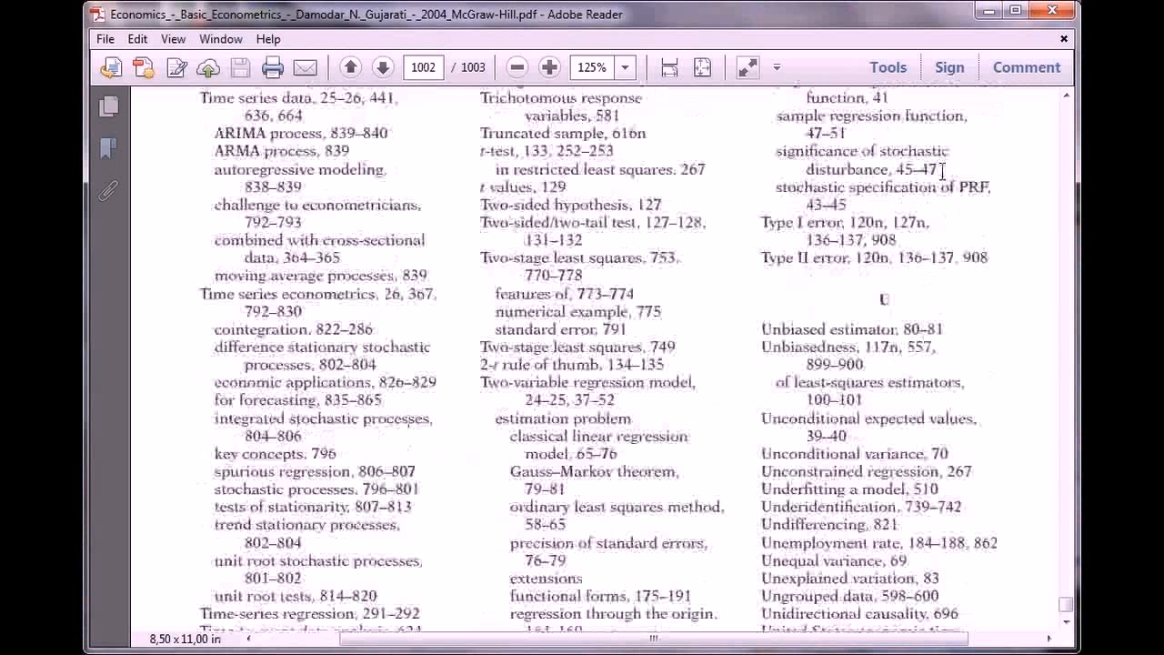
left_click_drag(761, 329, 967, 335)
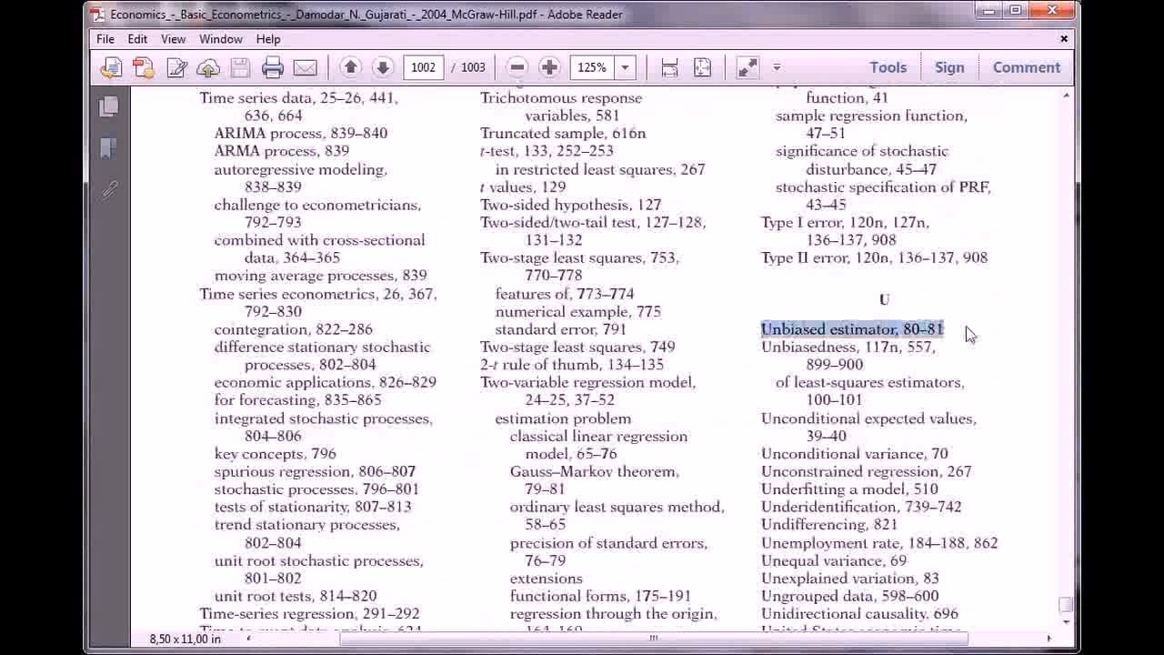